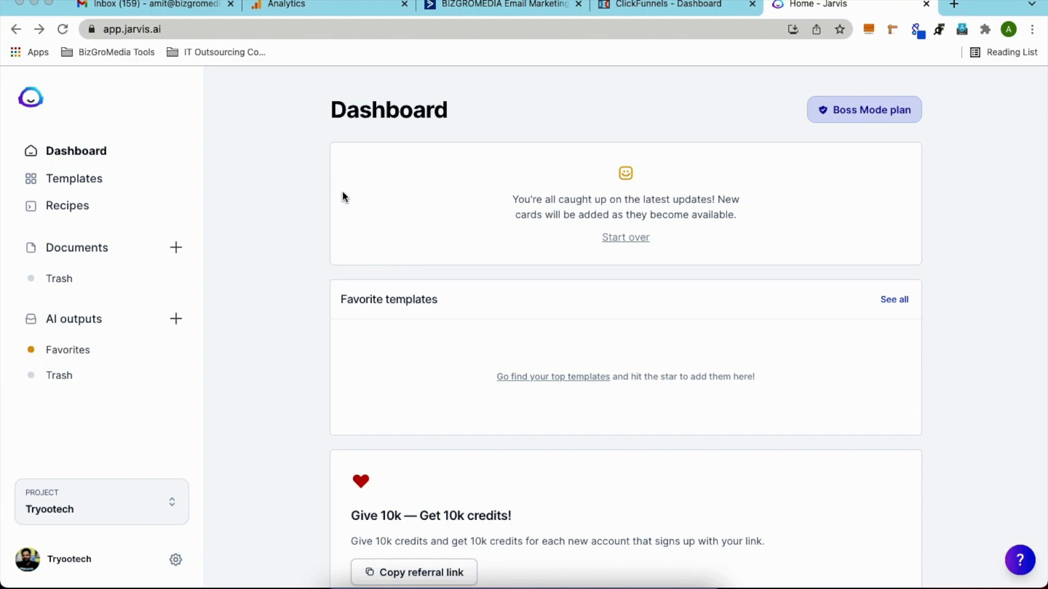
pyautogui.scroll(-15, 318, 300)
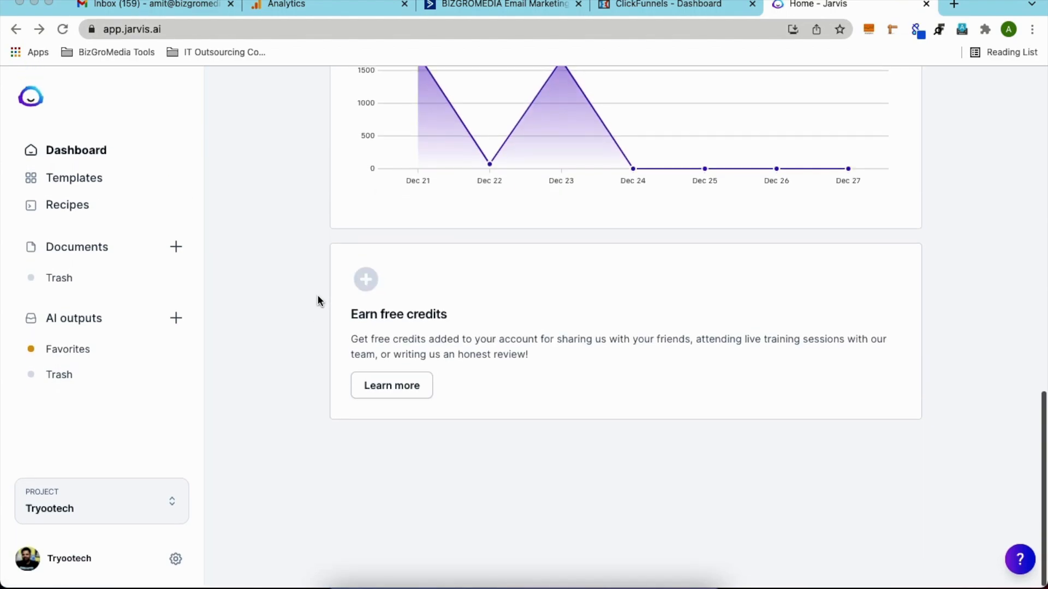
pyautogui.scroll(15, 318, 299)
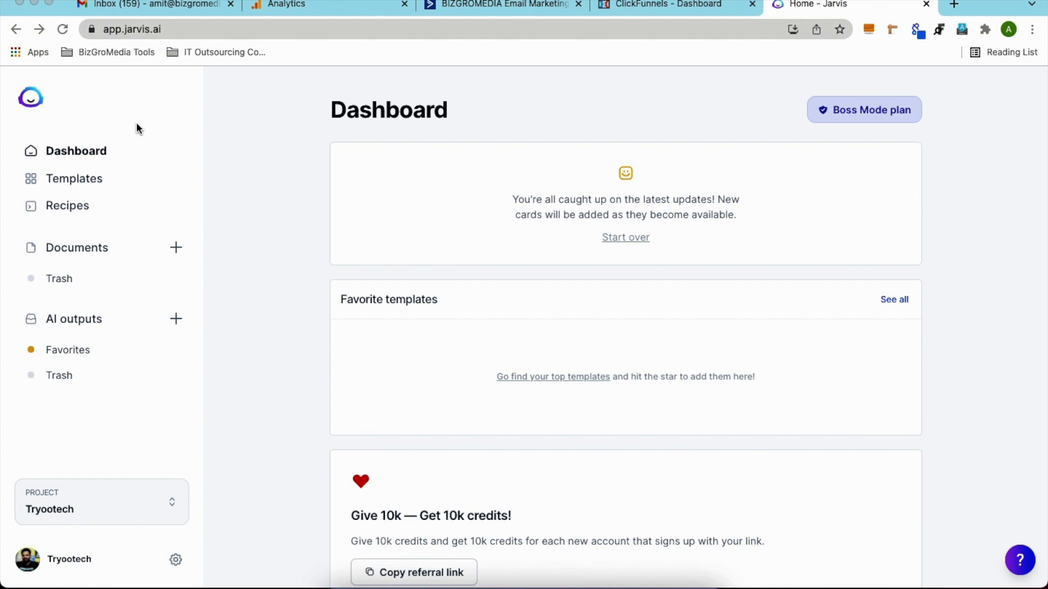
# - Open the subscription settings and examine the features and monthly prices of the Starter and Boss Mode plans
pyautogui.click(824, 113)
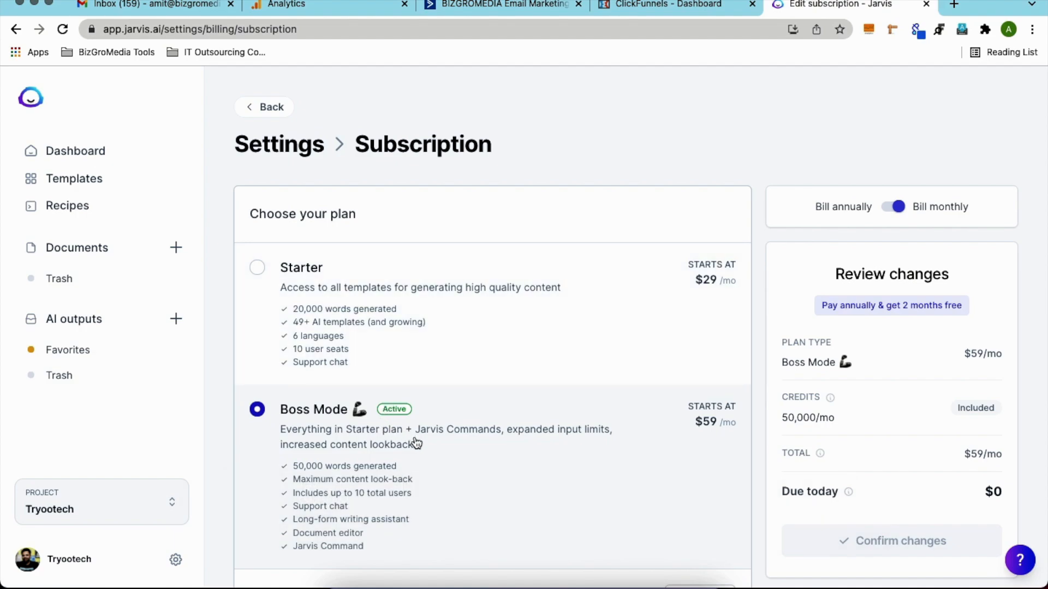
pyautogui.scroll(-2, 360, 354)
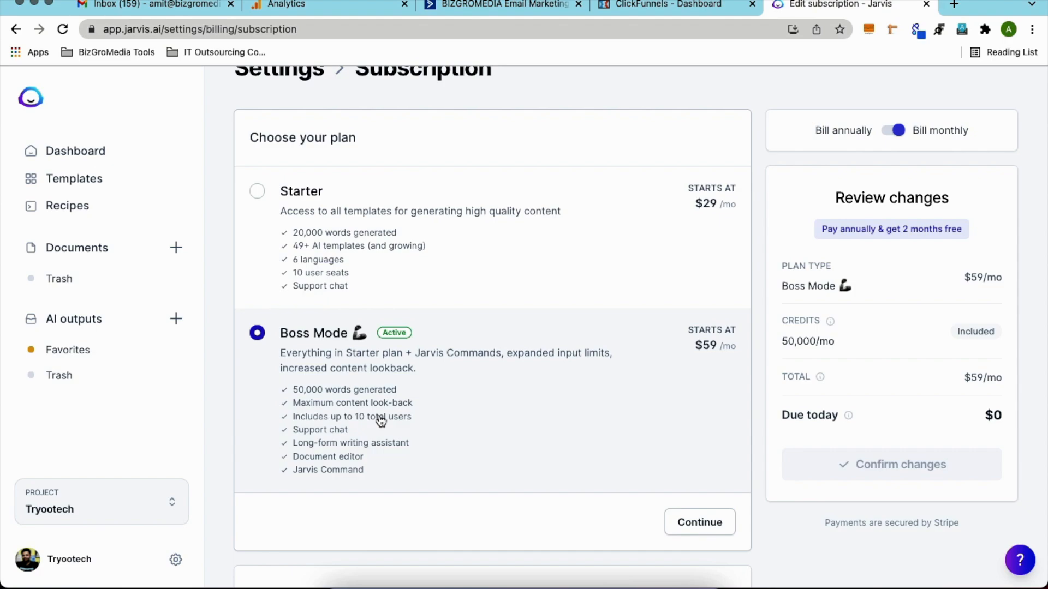
pyautogui.scroll(3, 381, 420)
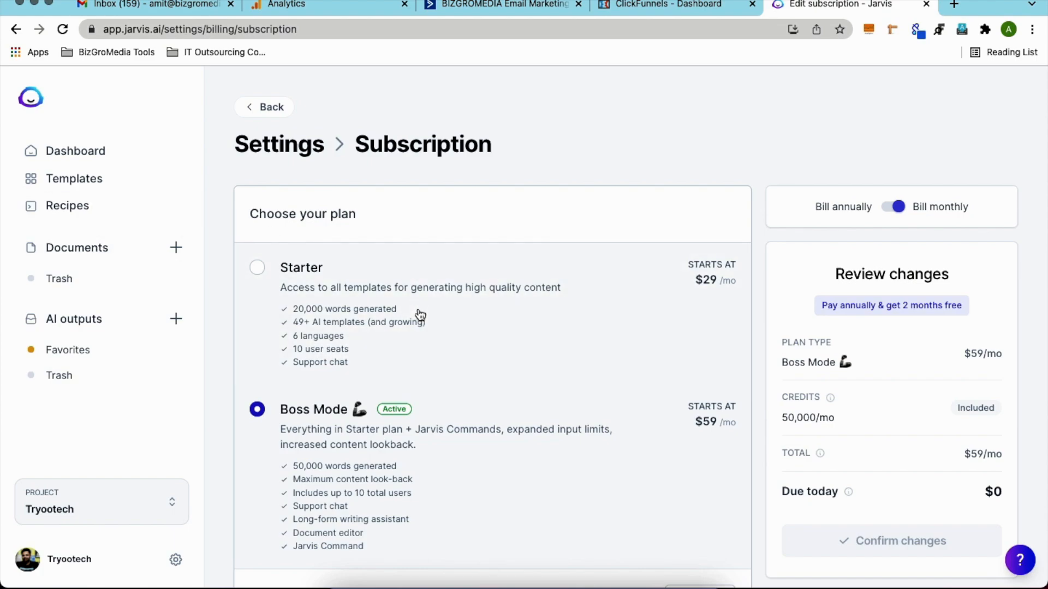
pyautogui.scroll(-3, 416, 306)
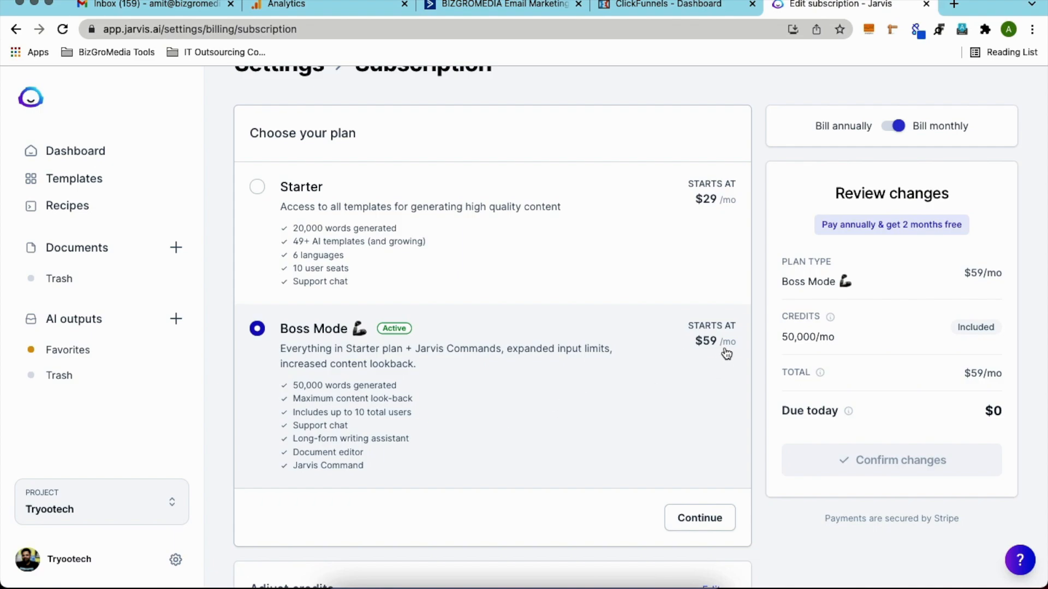
pyautogui.scroll(2, 726, 353)
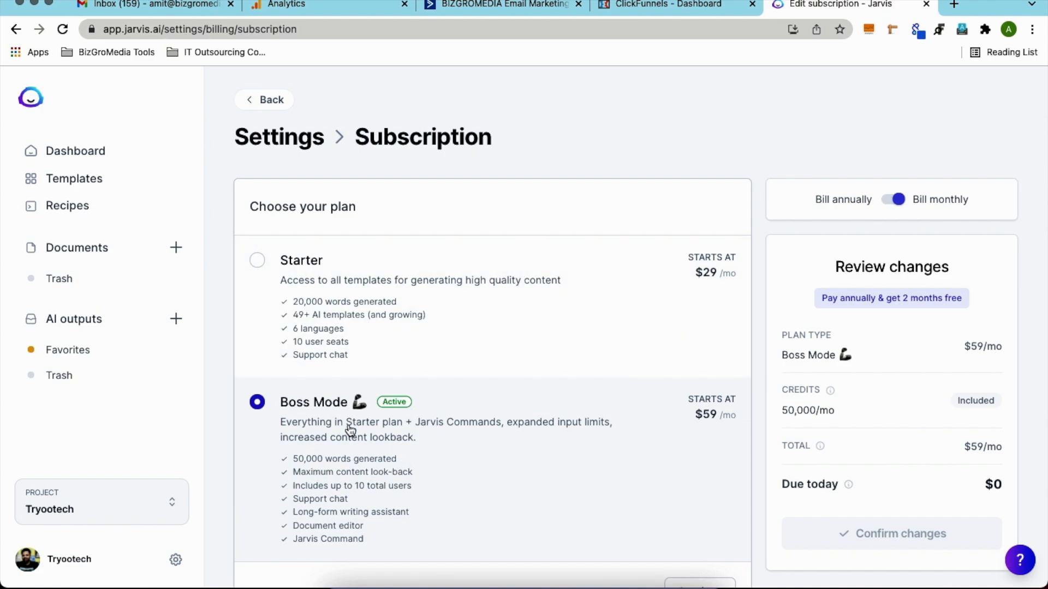
pyautogui.scroll(-2, 413, 426)
pyautogui.scroll(-1, 413, 427)
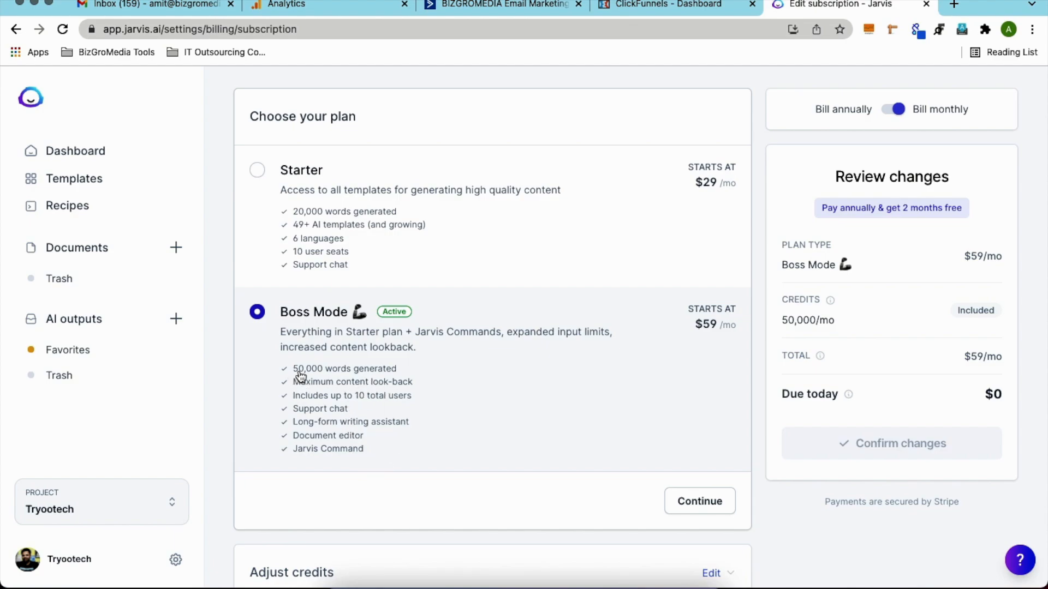
pyautogui.scroll(2, 313, 428)
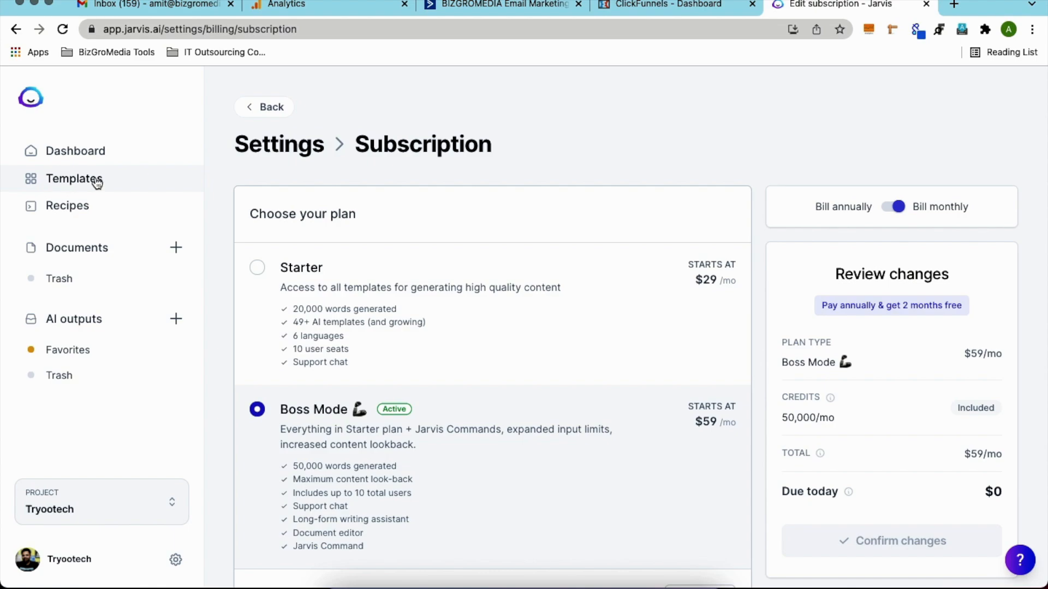
# - Return to the dashboard and look through its cards
pyautogui.click(81, 154)
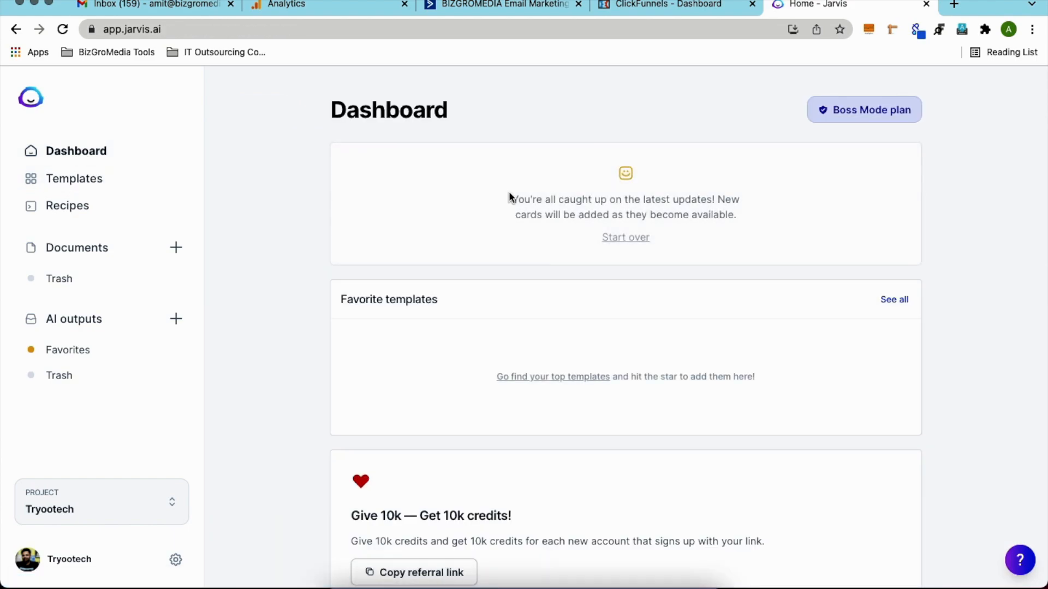
pyautogui.scroll(-10, 620, 344)
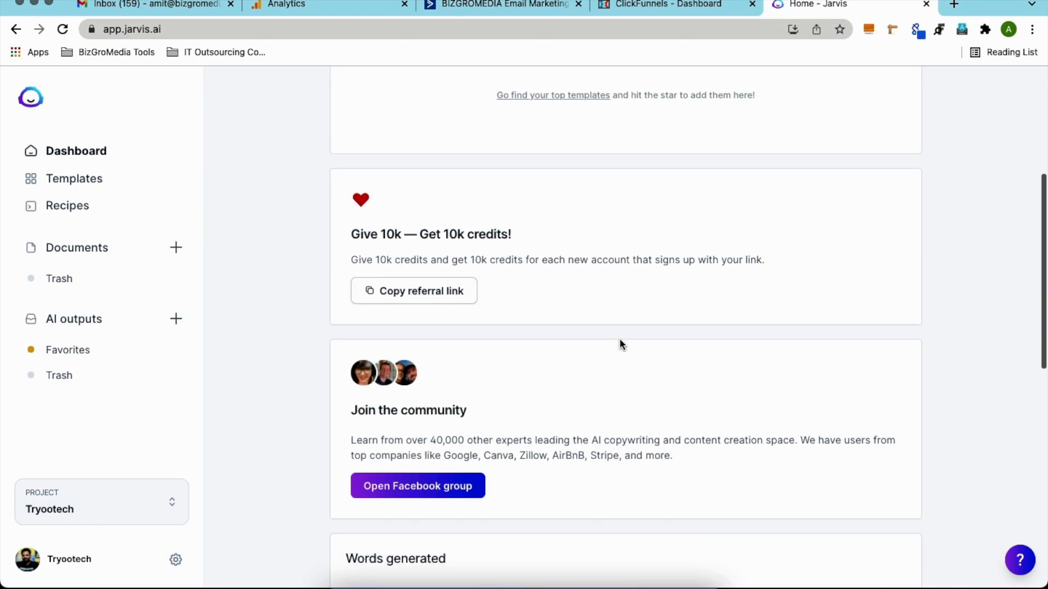
pyautogui.scroll(10, 620, 345)
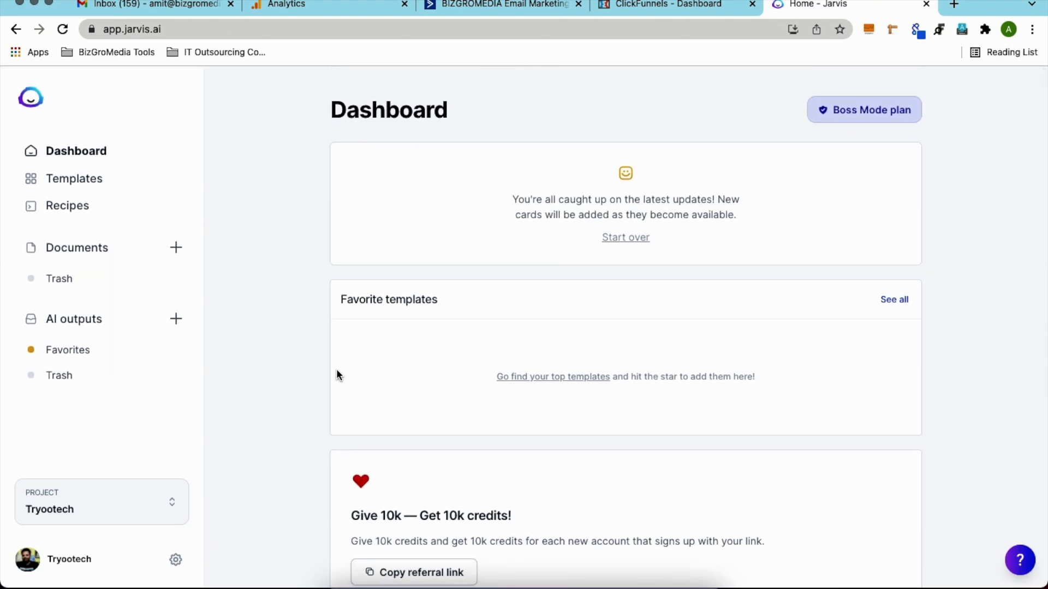
# - Open the Content Improver template from the template library and examine its input fields
pyautogui.click(80, 187)
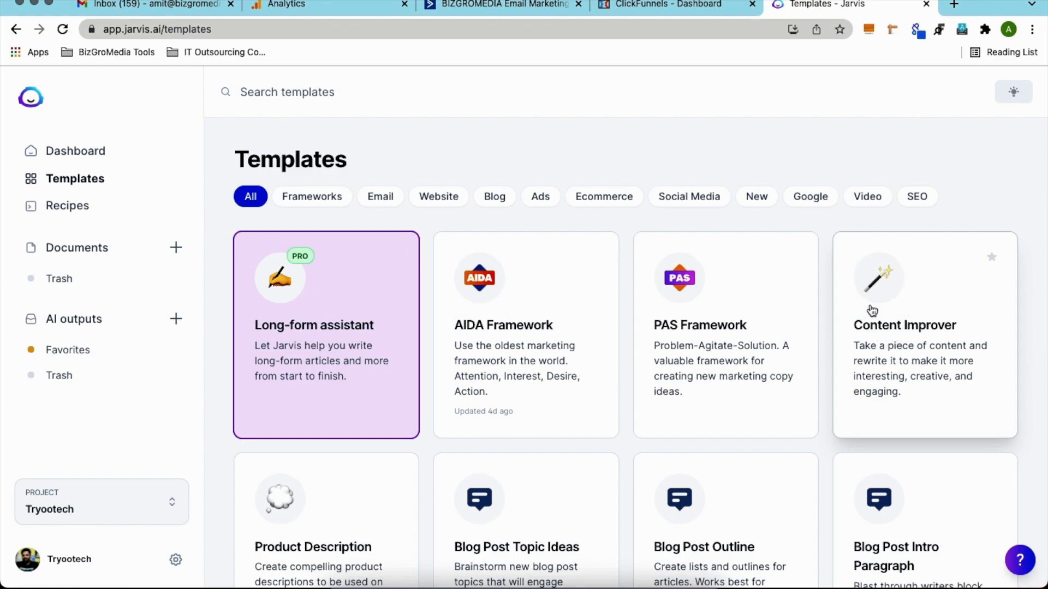
pyautogui.scroll(-3, 913, 313)
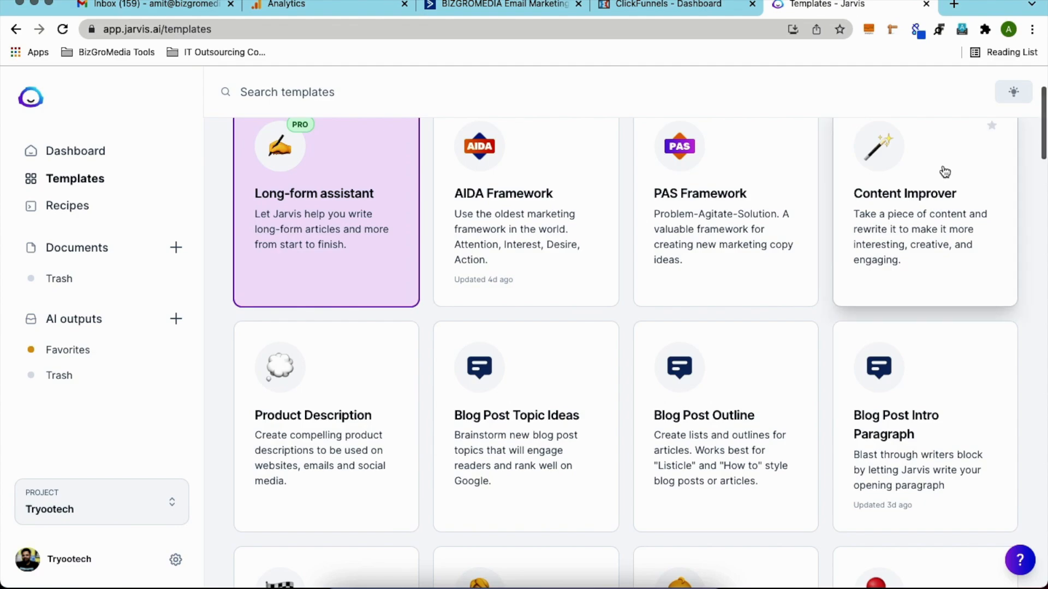
pyautogui.click(913, 191)
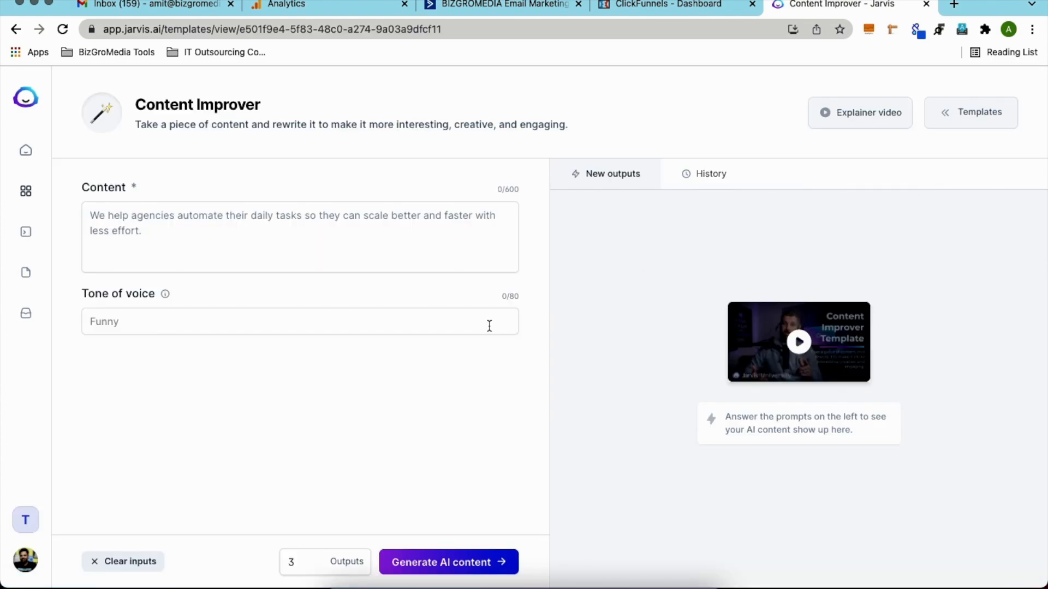
pyautogui.click(186, 246)
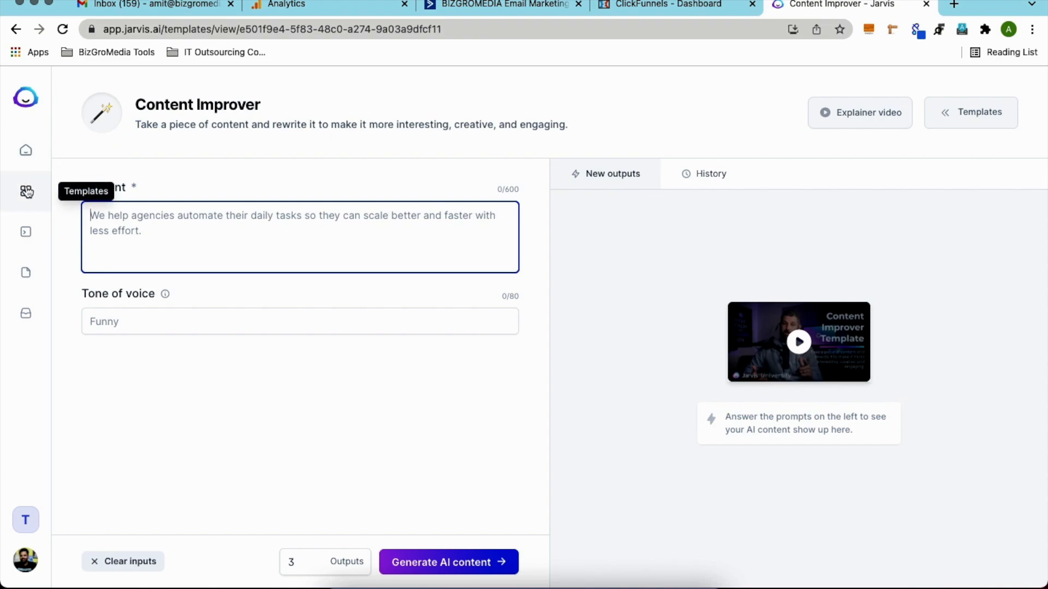
# - Switch to the Blog Post Topic Ideas template and enter "hostinger" as the company name
pyautogui.click(967, 121)
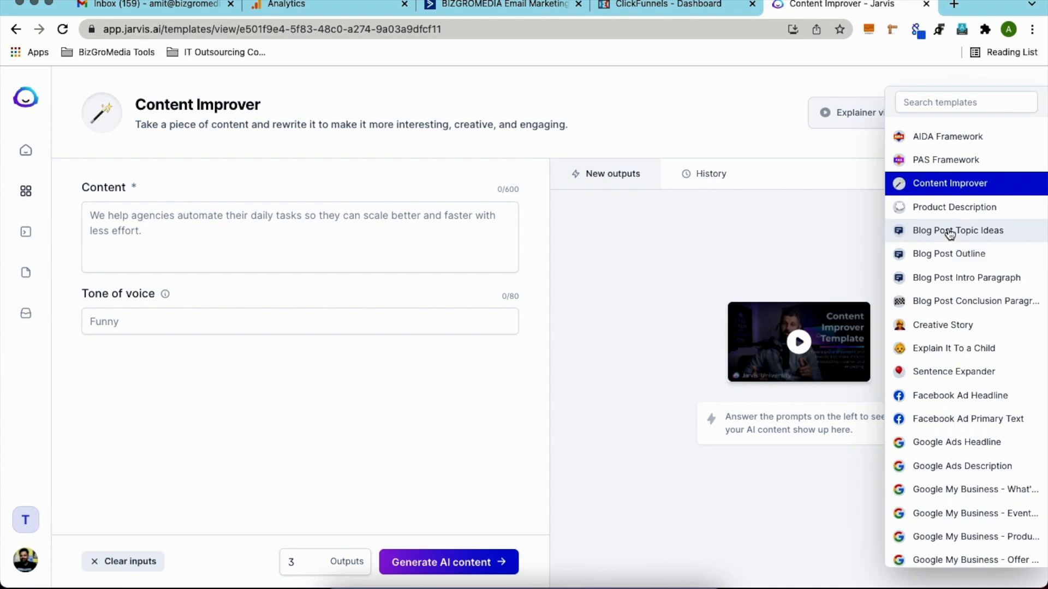
pyautogui.click(949, 234)
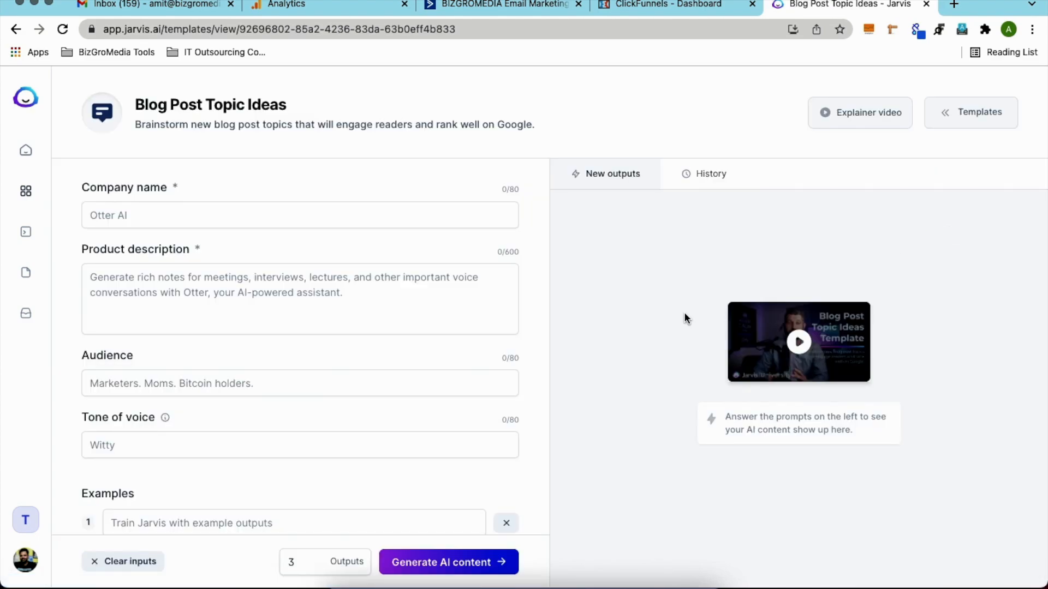
pyautogui.click(311, 215)
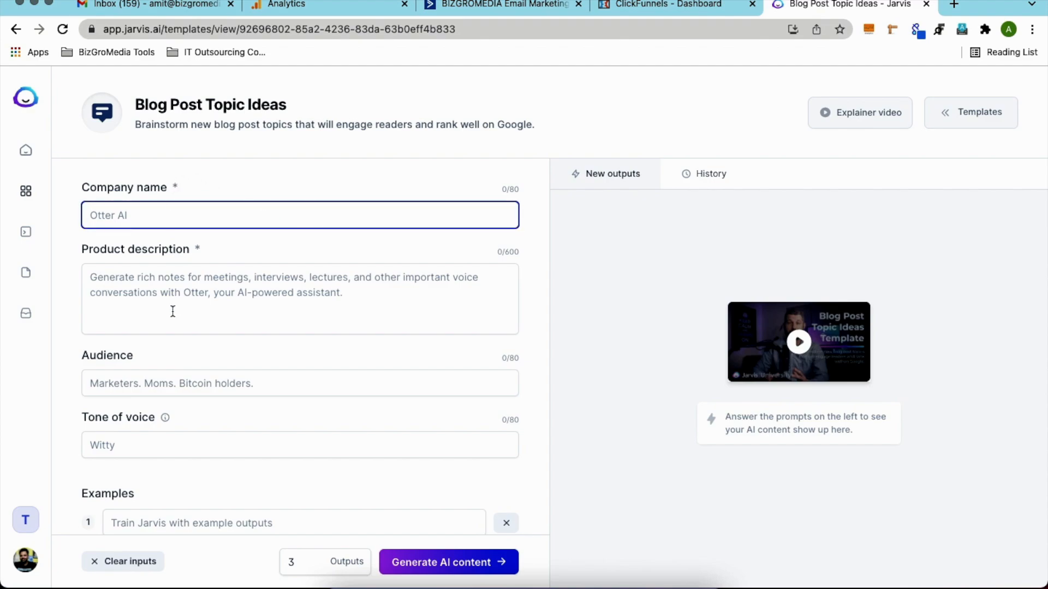
pyautogui.scroll(-3, 254, 417)
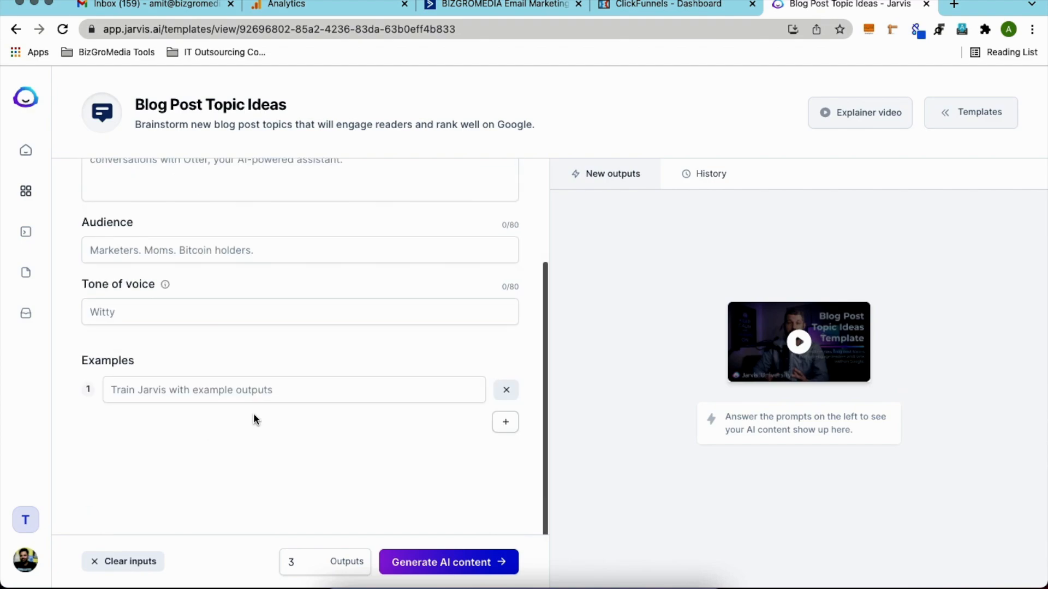
pyautogui.scroll(3, 253, 418)
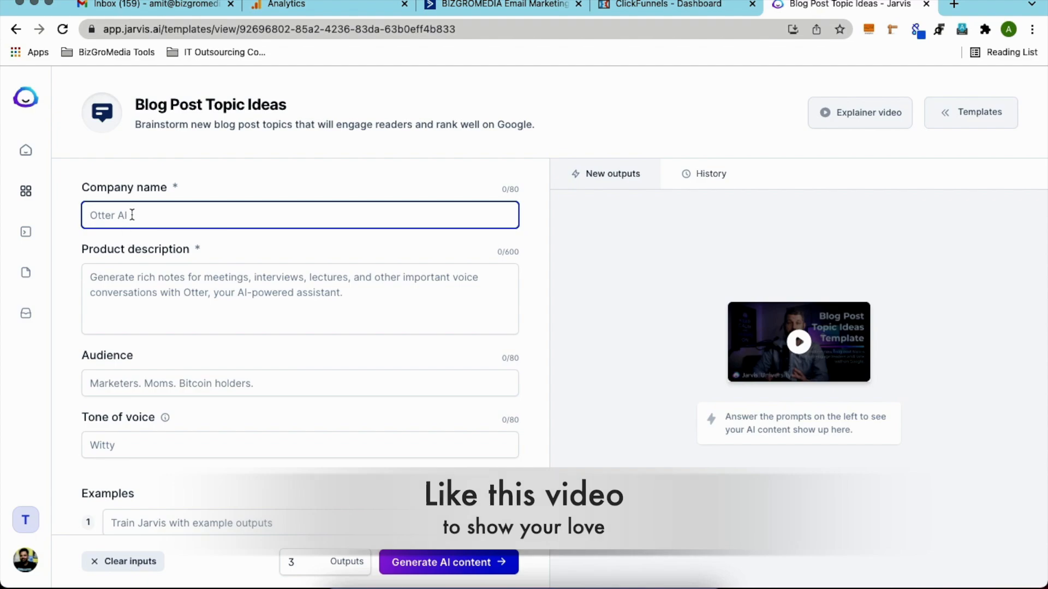
pyautogui.write('hostinger')
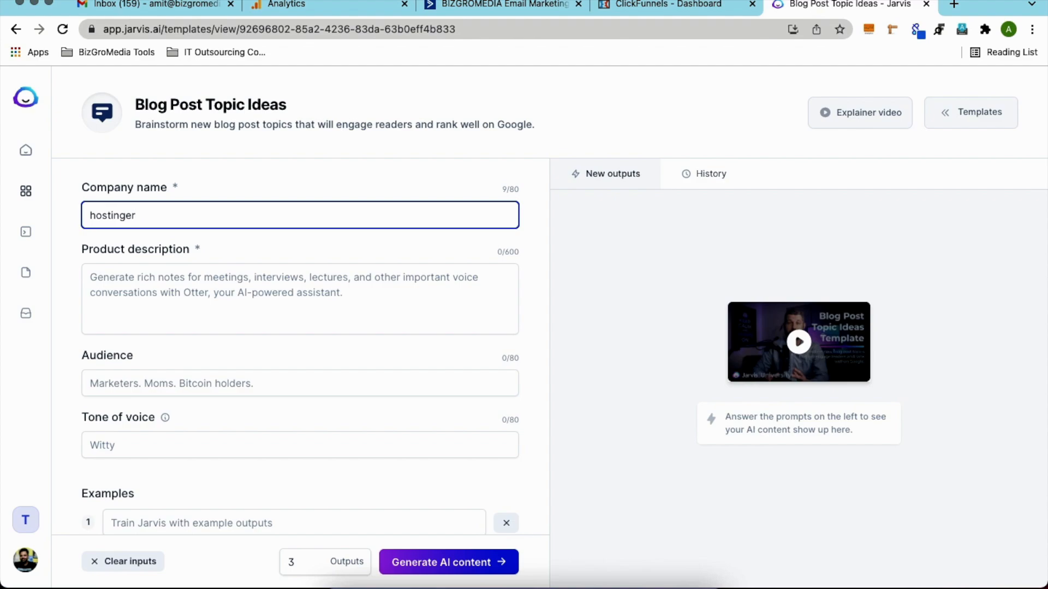
# - Enter the product description "hostinger is a premium web hosting company. In this post i will be sharing best hosting to start your blog."
pyautogui.click(142, 273)
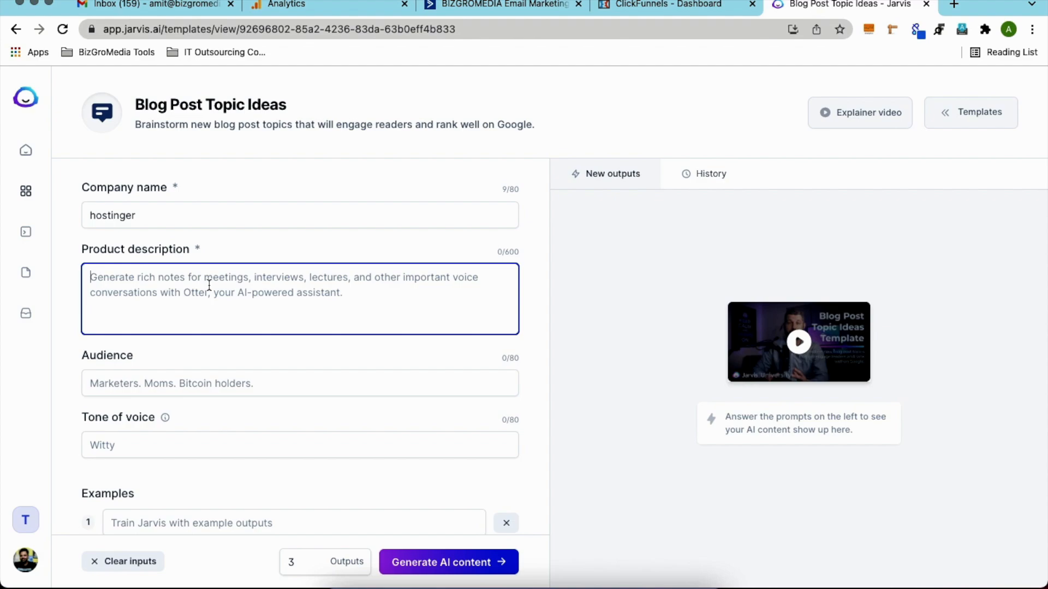
pyautogui.write('hostinger is a premium web hosting')
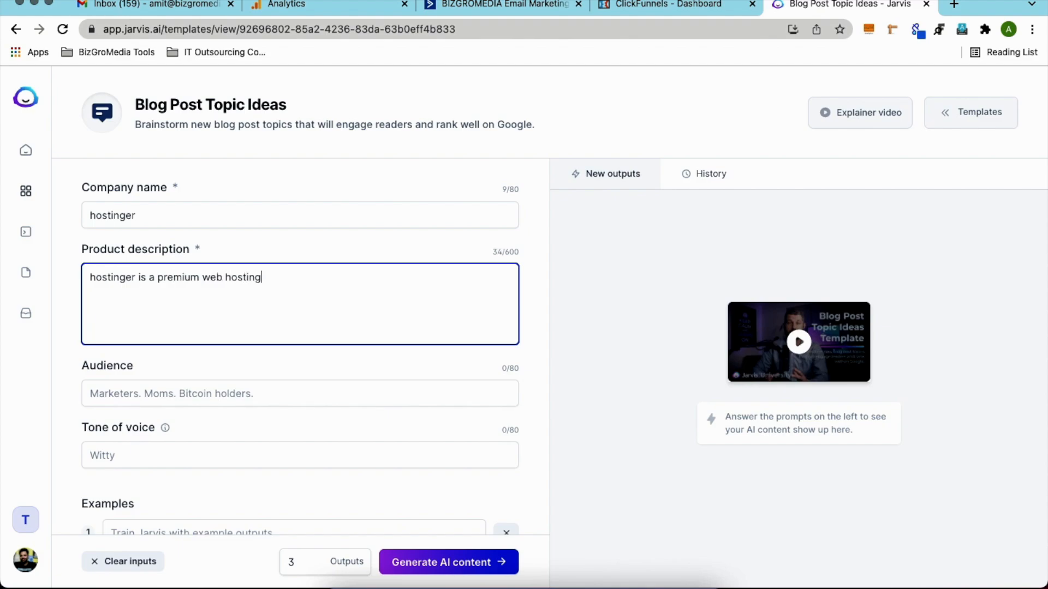
pyautogui.write(' company')
pyautogui.write('In this ')
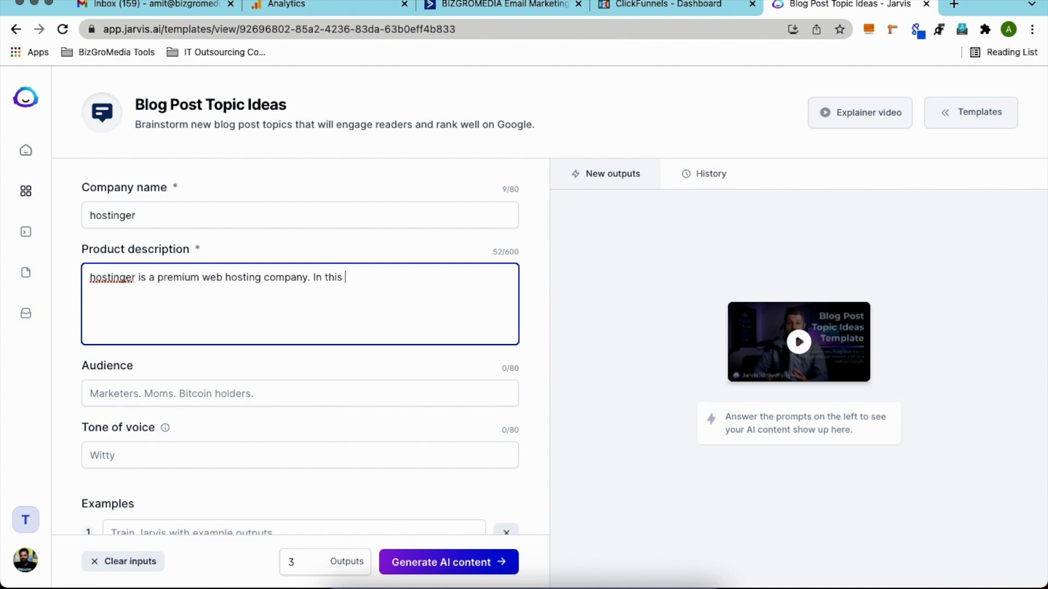
pyautogui.write('post i will be sharing h')
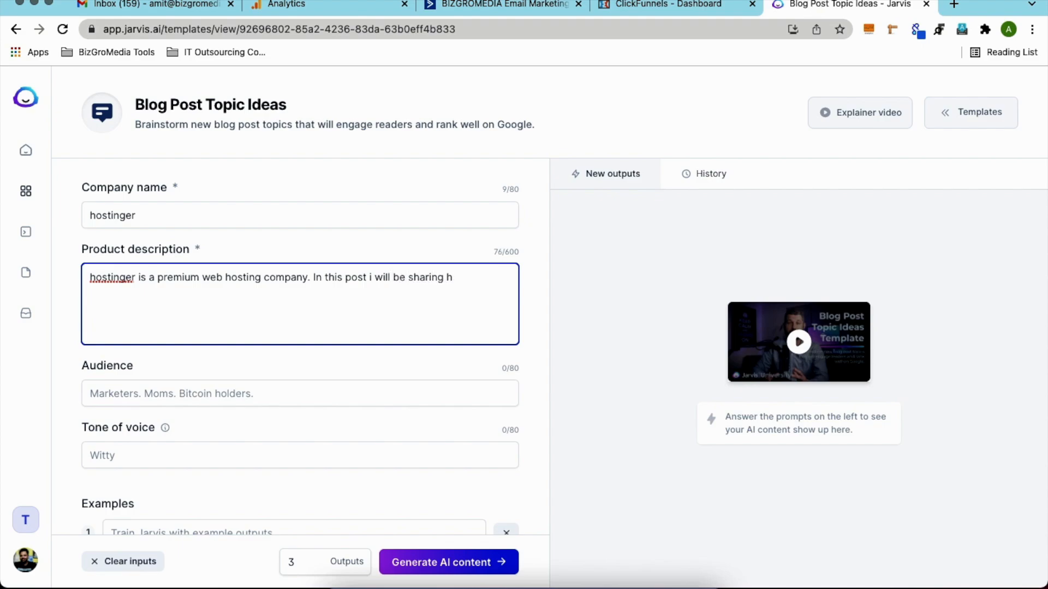
pyautogui.write('est hosting to start your ')
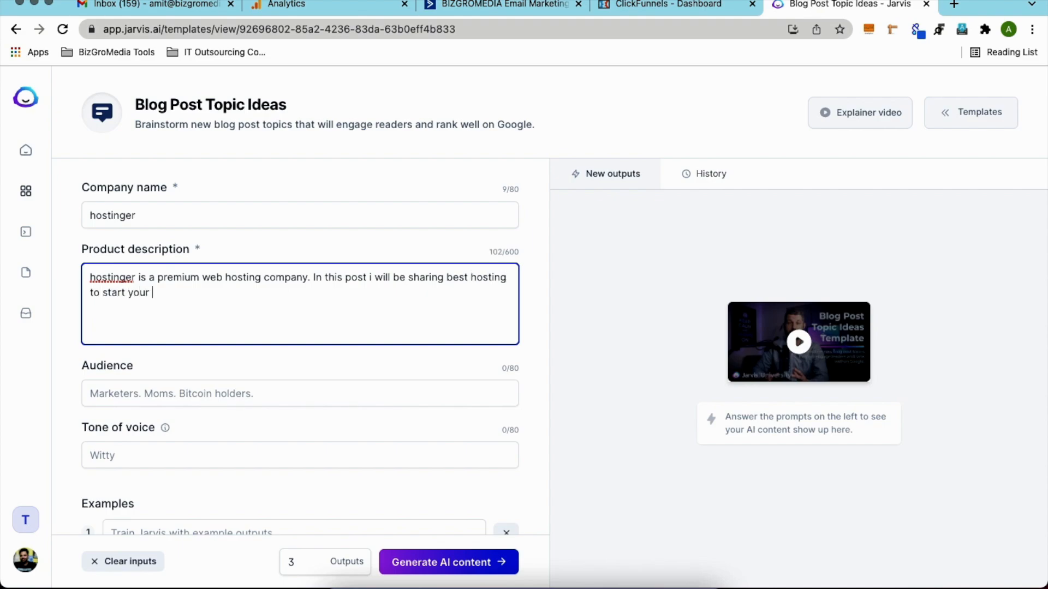
pyautogui.write('blog.')
# - Enter "bloggers, marketers," as the audience for the blog post topic ideas
pyautogui.click(275, 390)
pyautogui.write('b')
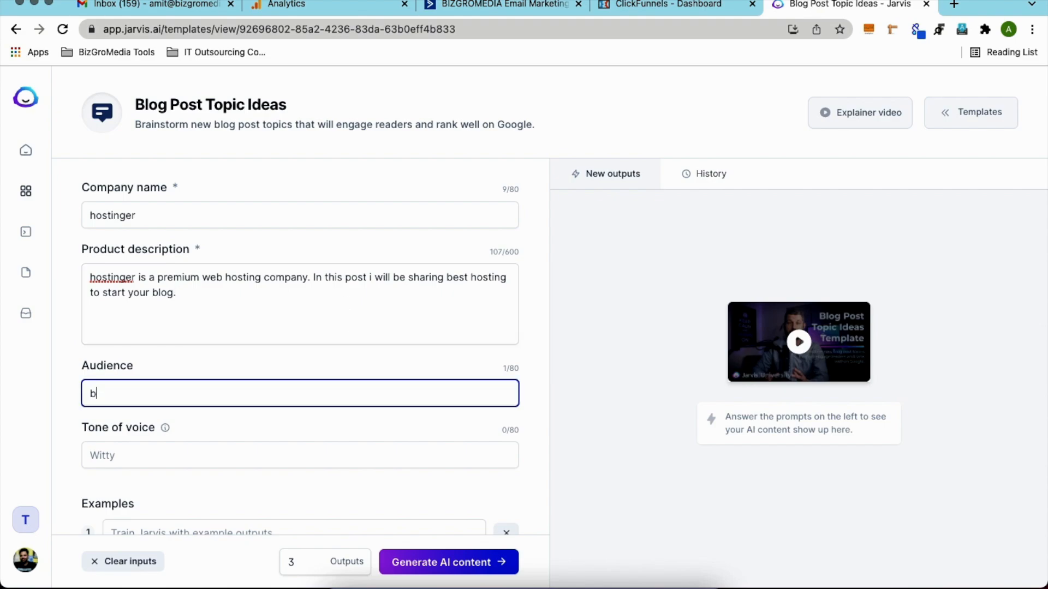
pyautogui.write('loggers, marketers,')
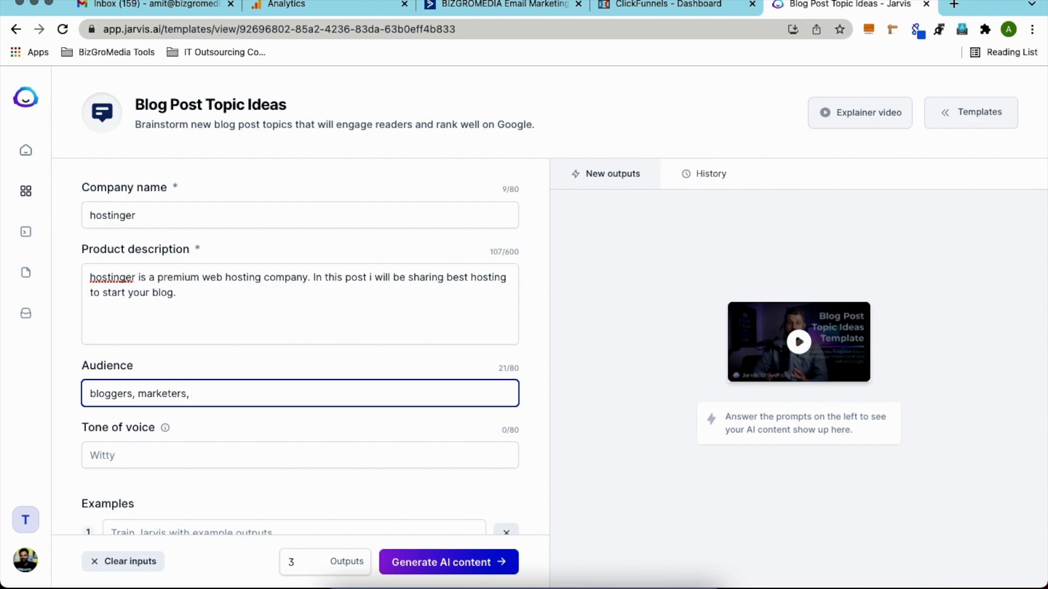
pyautogui.scroll(-3, 211, 442)
pyautogui.click(162, 350)
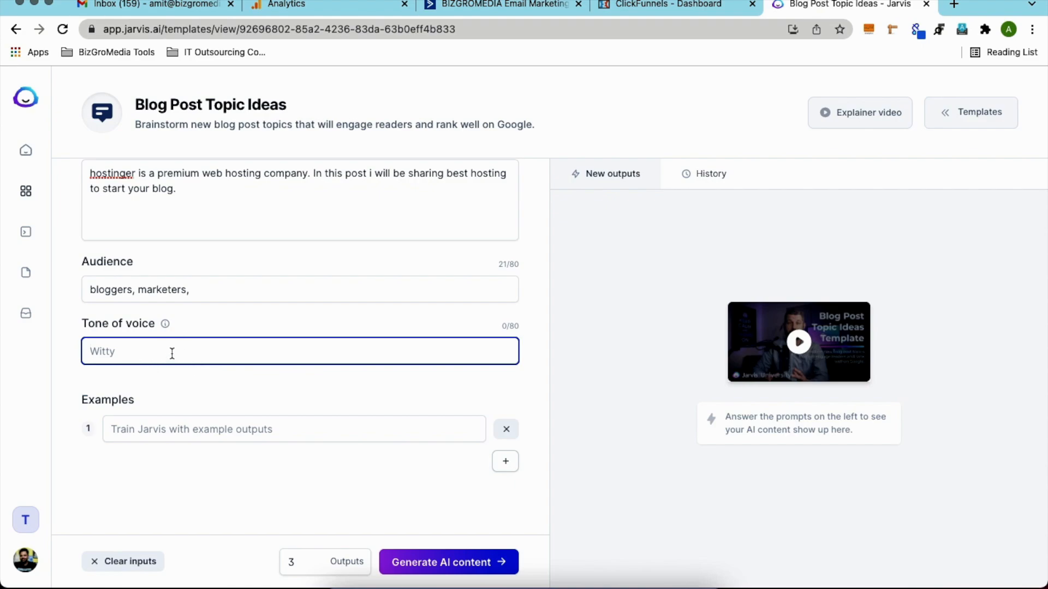
pyautogui.click(185, 373)
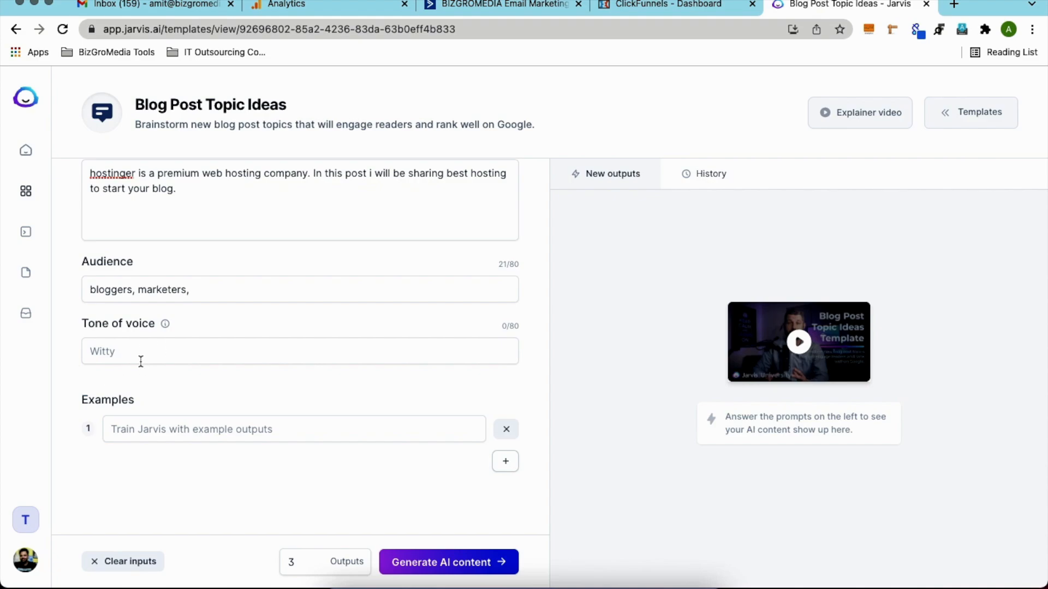
pyautogui.click(189, 427)
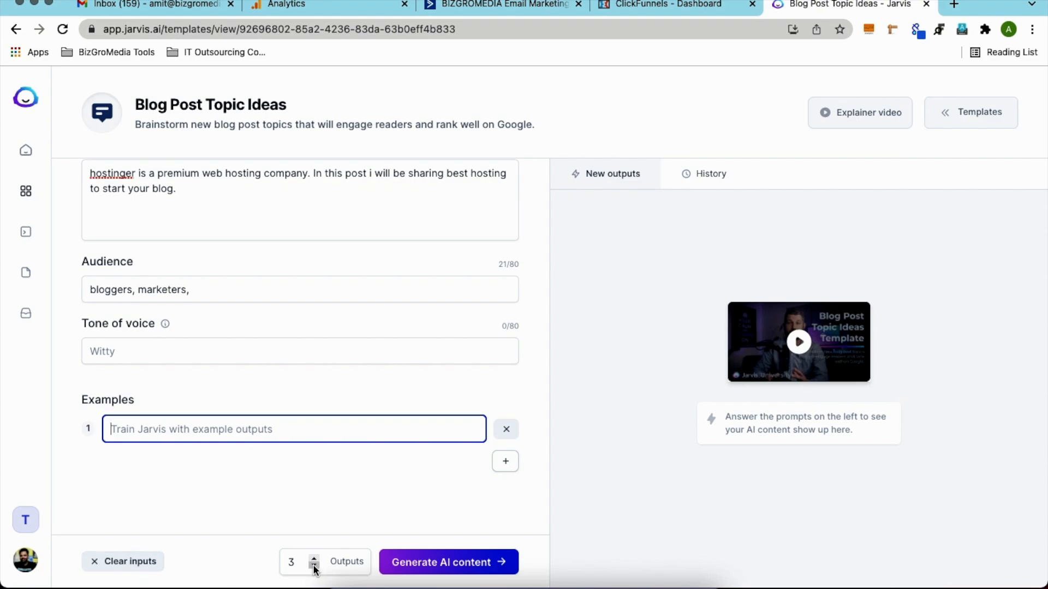
# - Set the number of outputs to 2 and generate the blog post topic ideas
pyautogui.click(313, 566)
pyautogui.click(314, 566)
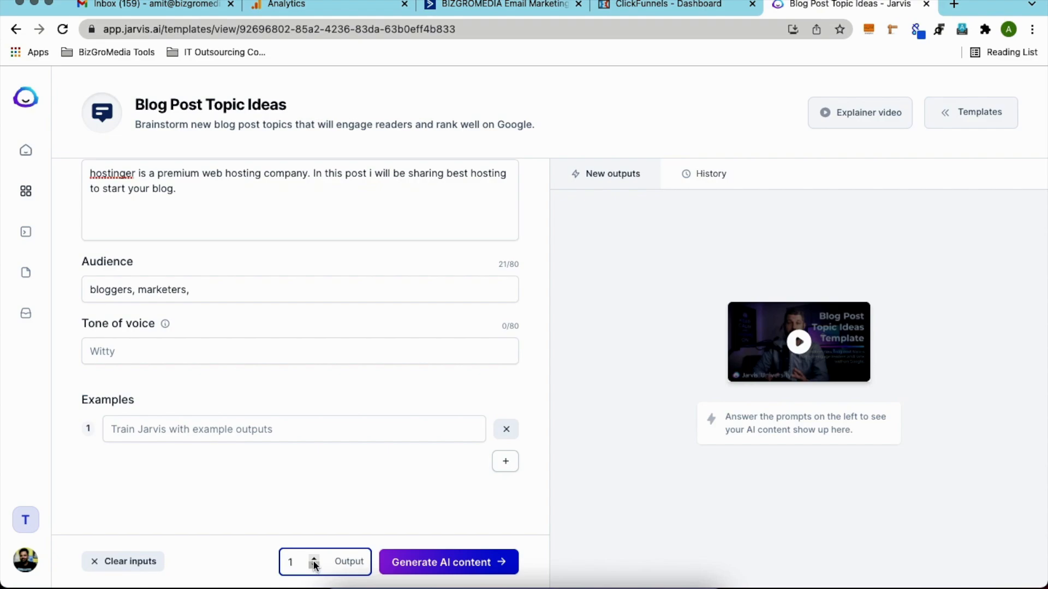
pyautogui.click(314, 557)
pyautogui.click(448, 566)
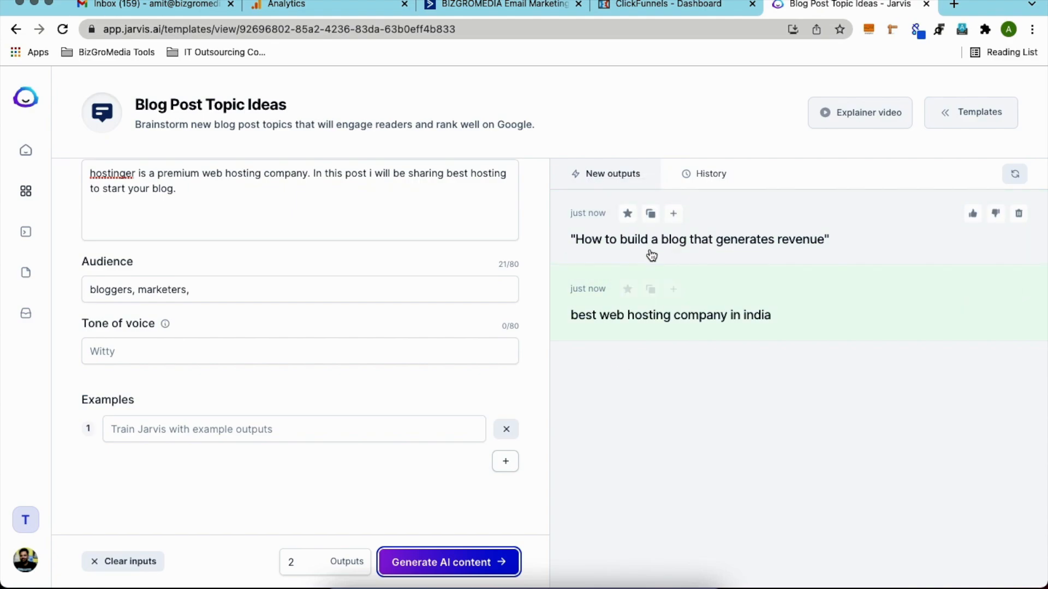
pyautogui.scroll(3, 372, 247)
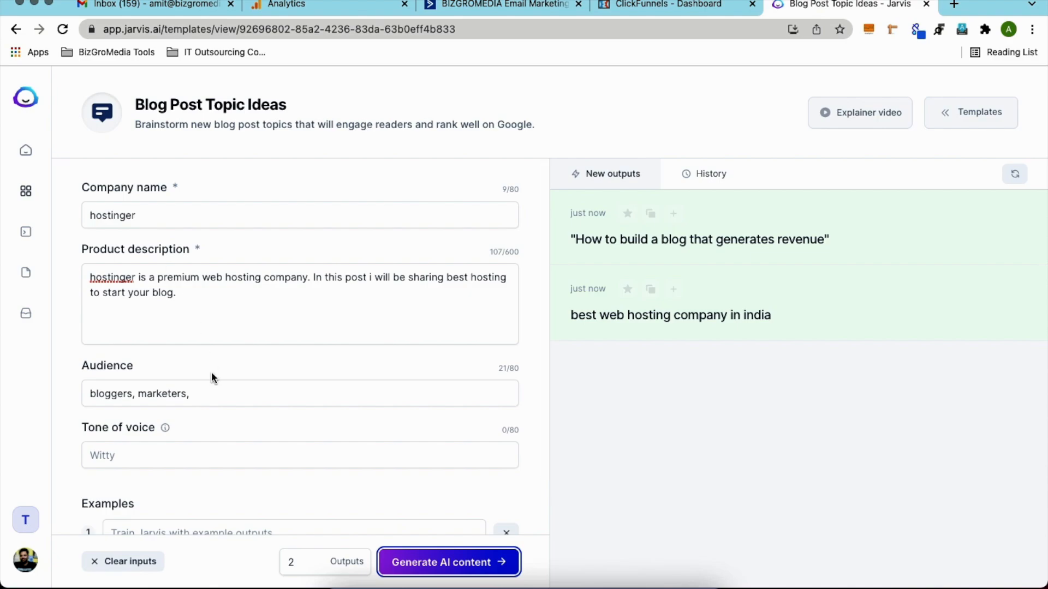
# - Set the number of outputs to 9 and generate a new batch of blog post topic ideas
pyautogui.scroll(-4, 211, 373)
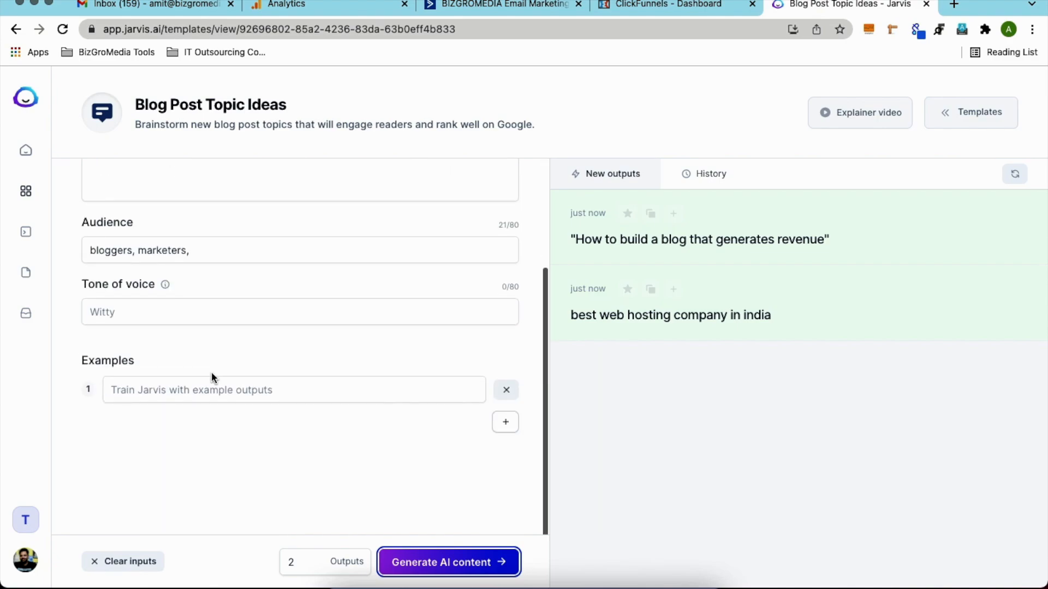
pyautogui.click(314, 557)
pyautogui.click(314, 558)
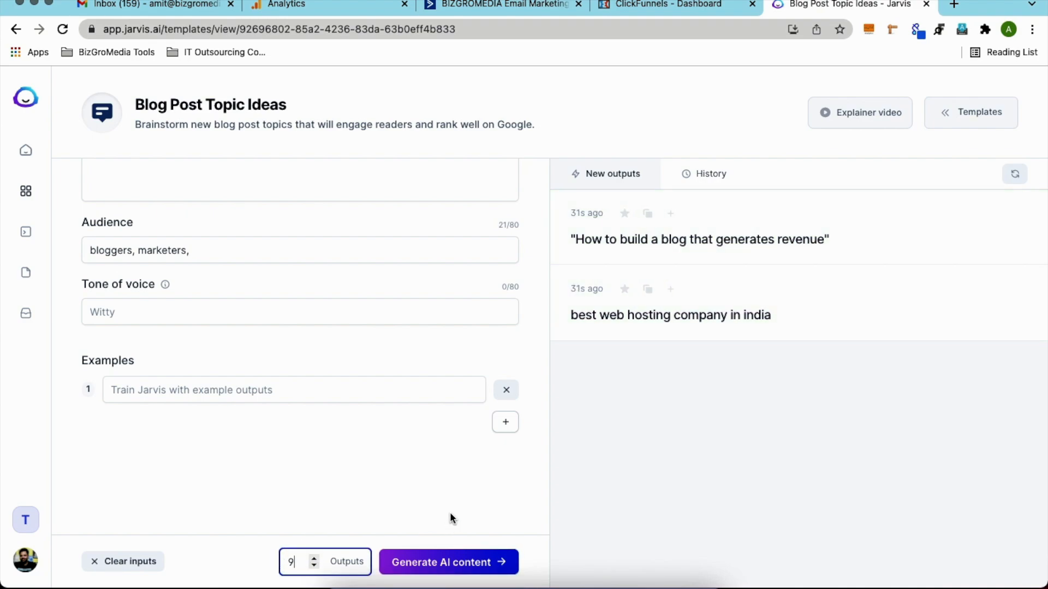
pyautogui.scroll(4, 450, 517)
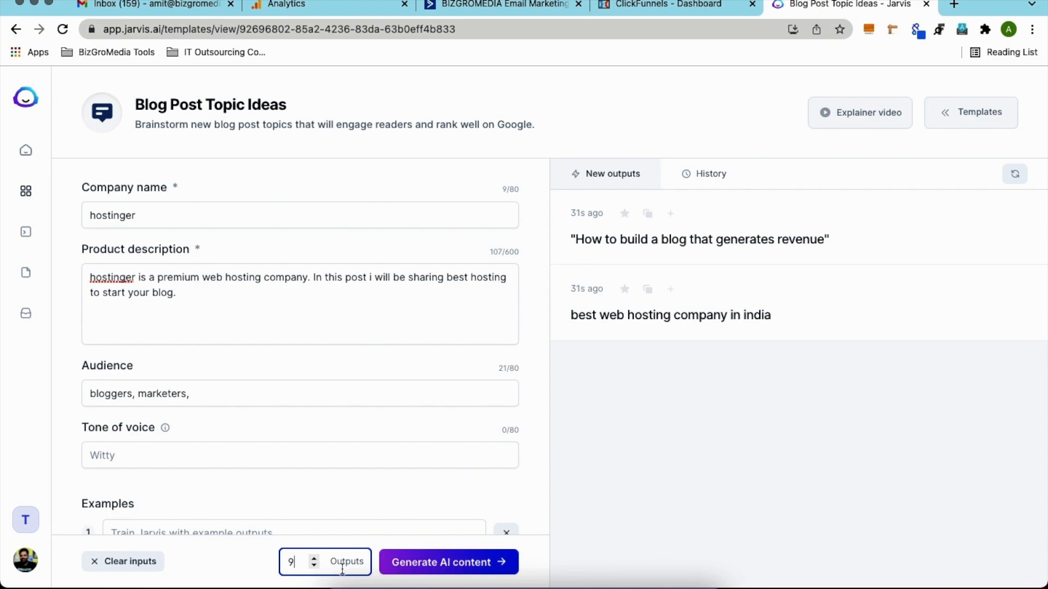
pyautogui.click(484, 563)
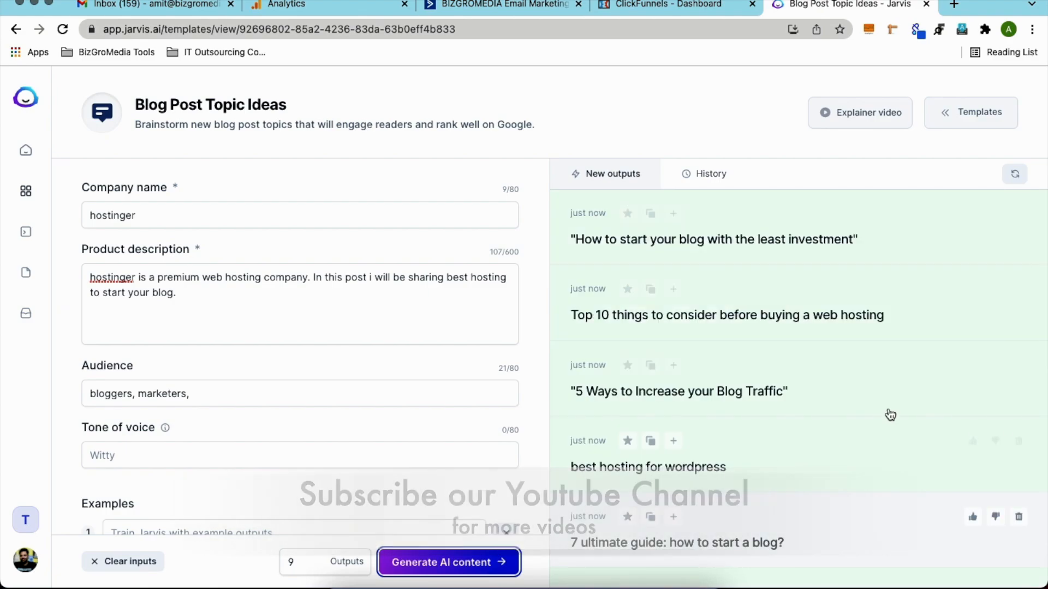
# - Read through all the generated blog post topic ideas and give the first one, "How to start your blog with the least investment", a thumbs-down
pyautogui.scroll(-10, 726, 472)
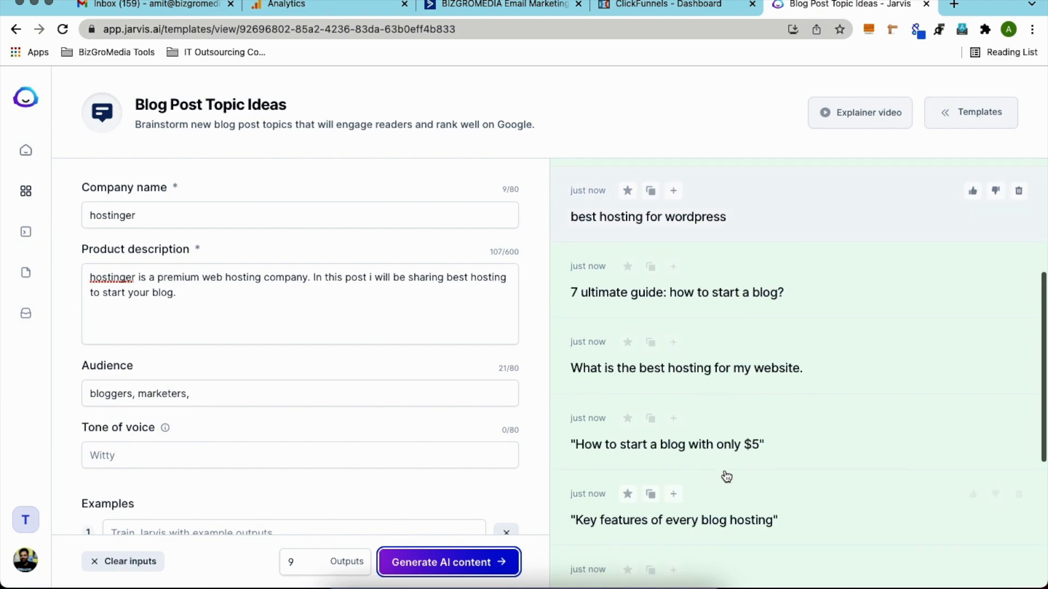
pyautogui.scroll(10, 725, 475)
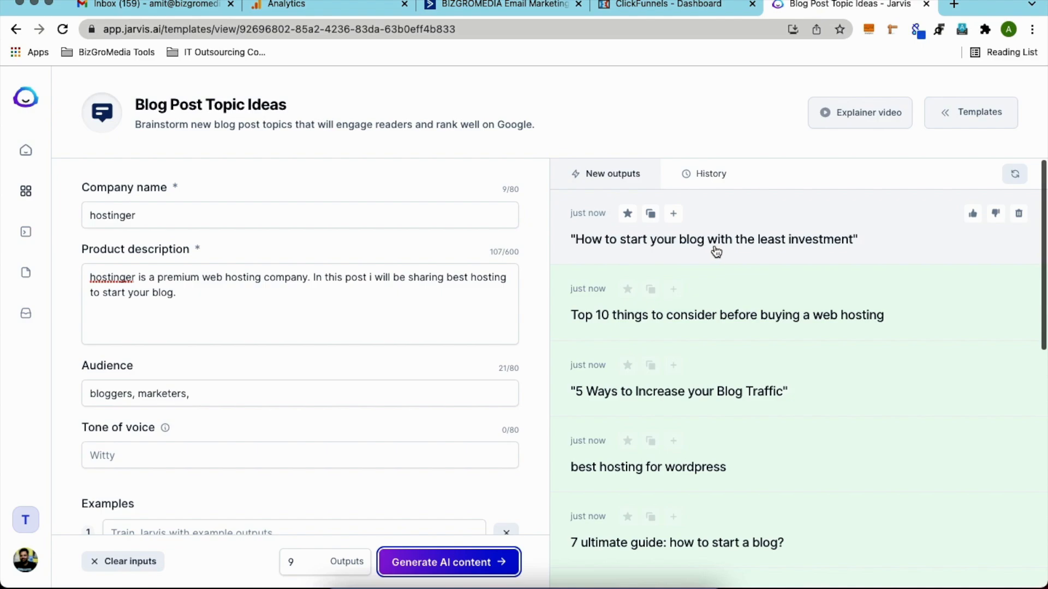
pyautogui.scroll(-2, 739, 289)
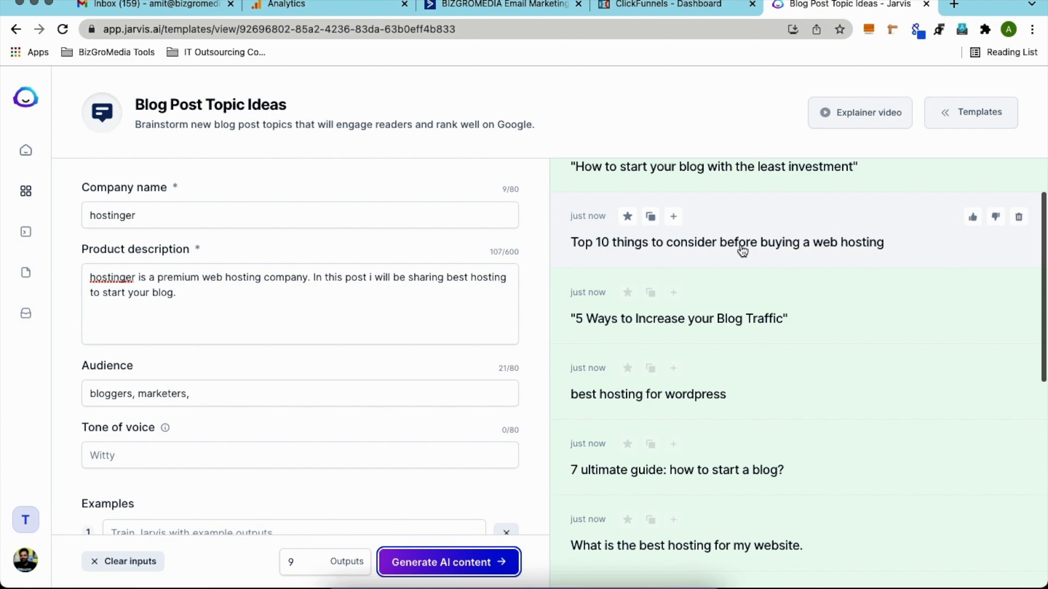
pyautogui.scroll(-2, 653, 354)
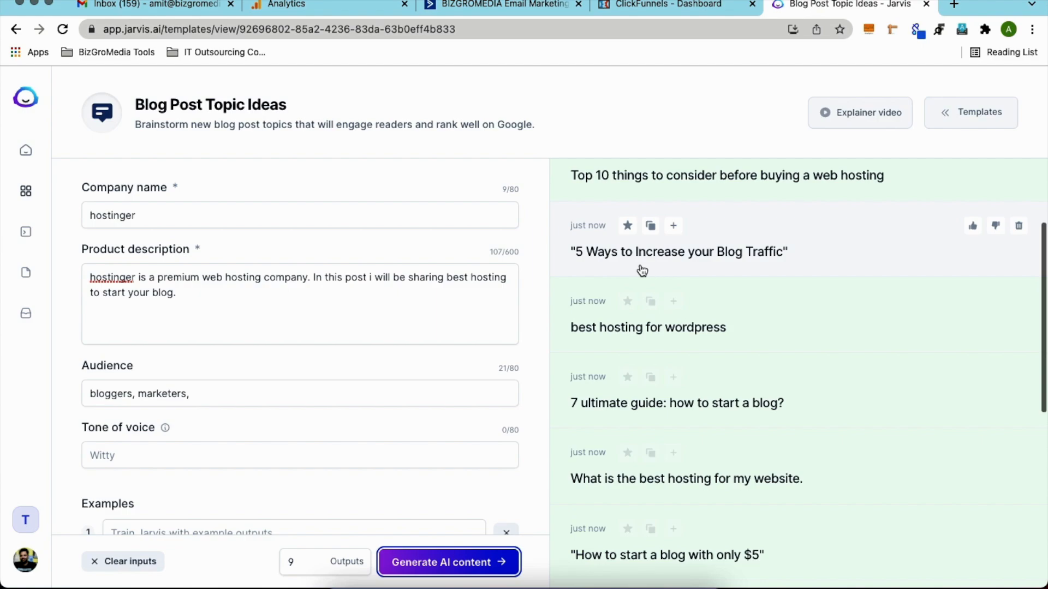
pyautogui.scroll(-2, 650, 333)
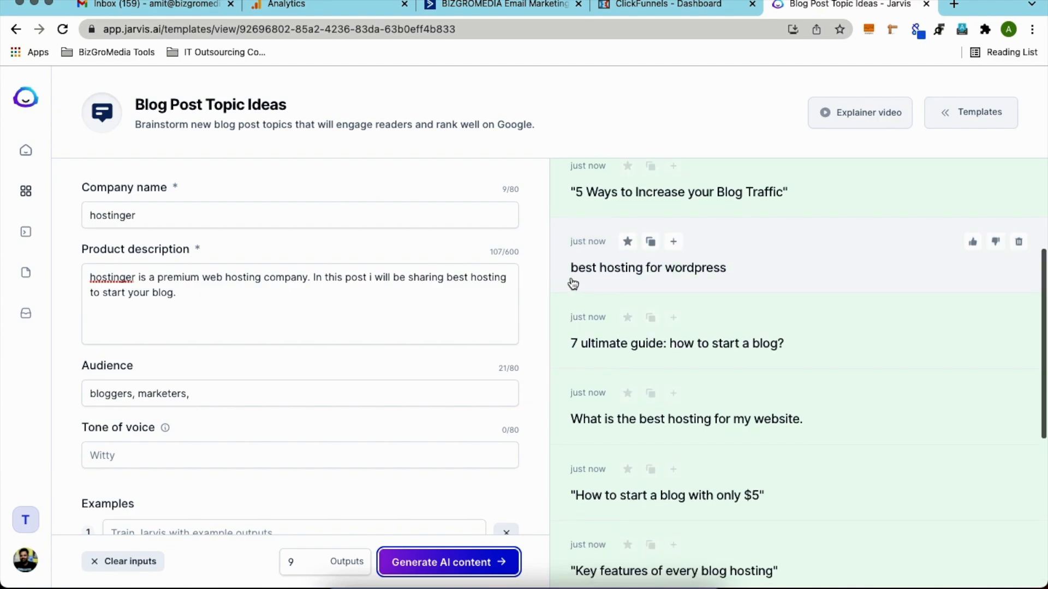
pyautogui.scroll(-2, 678, 311)
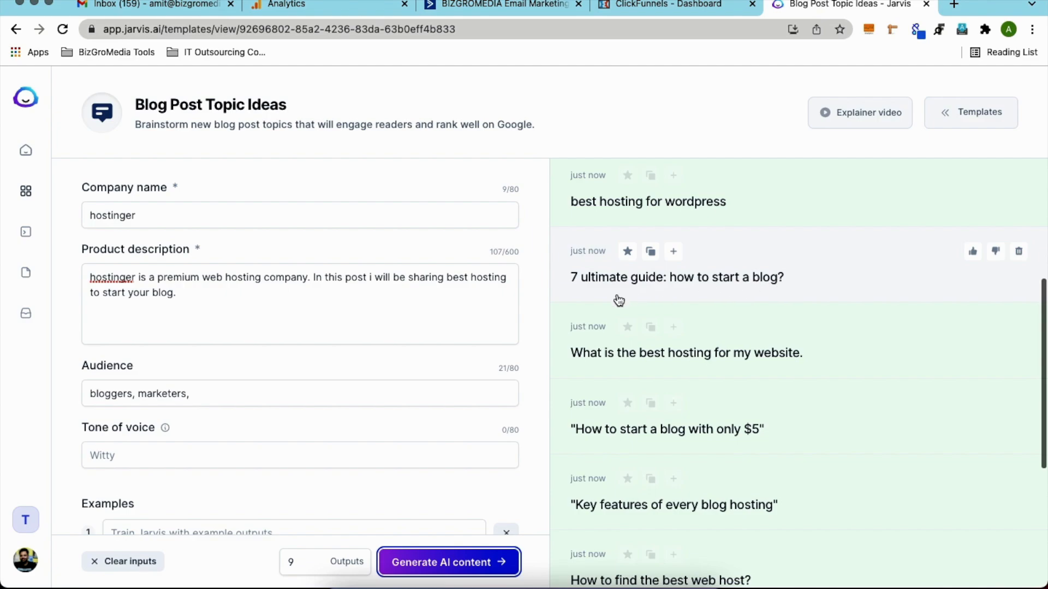
pyautogui.scroll(-2, 602, 368)
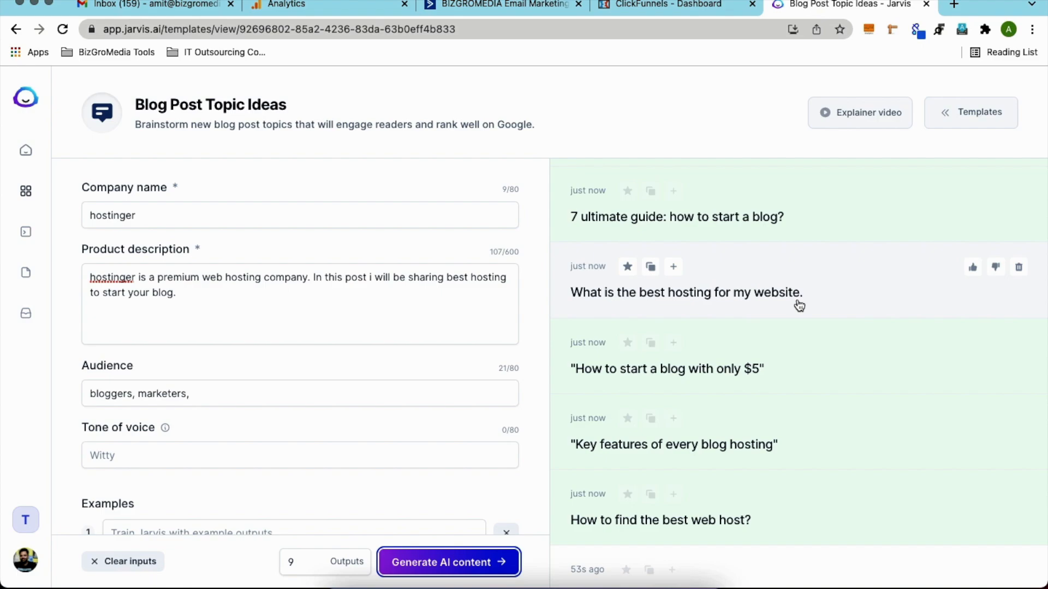
pyautogui.scroll(-4, 799, 305)
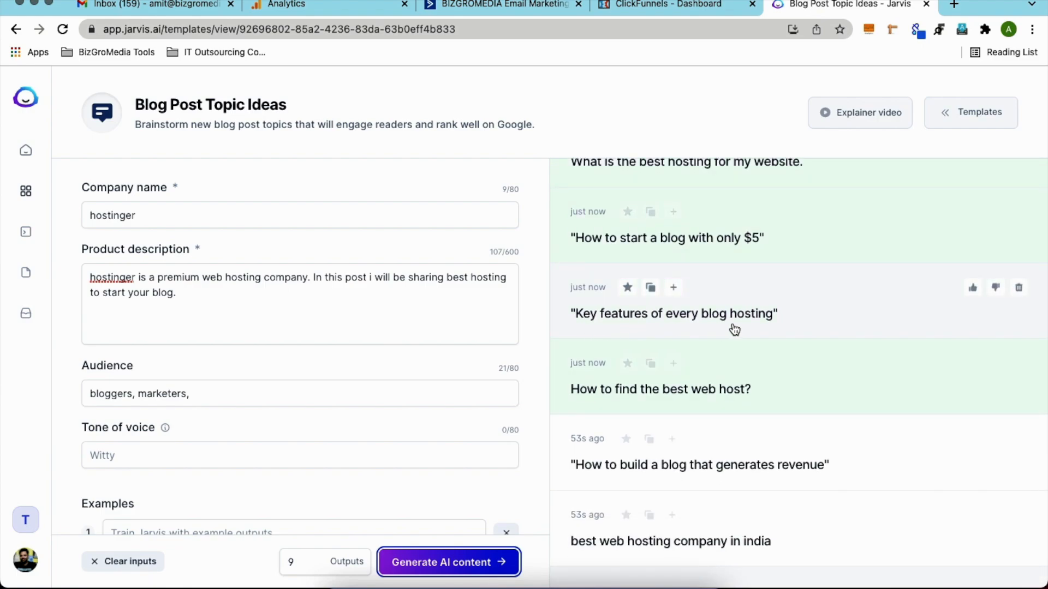
pyautogui.scroll(-2, 749, 327)
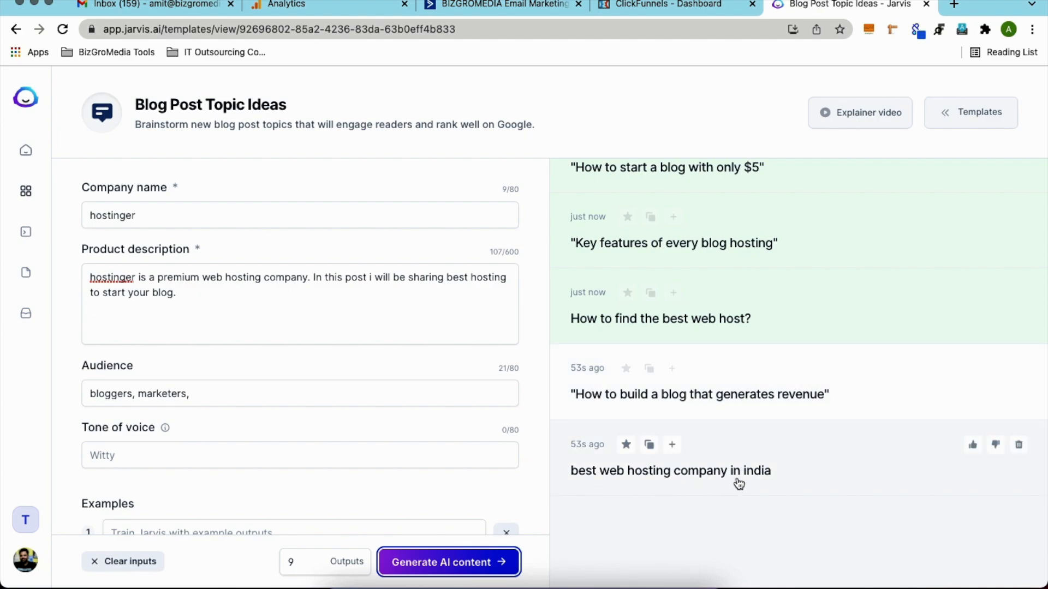
pyautogui.scroll(5, 739, 282)
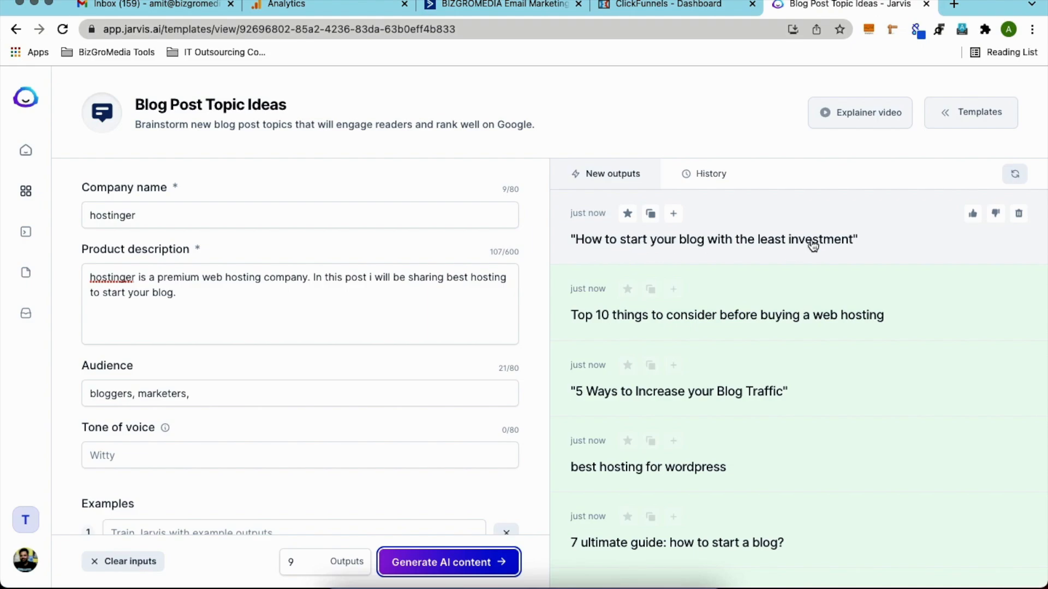
pyautogui.click(995, 216)
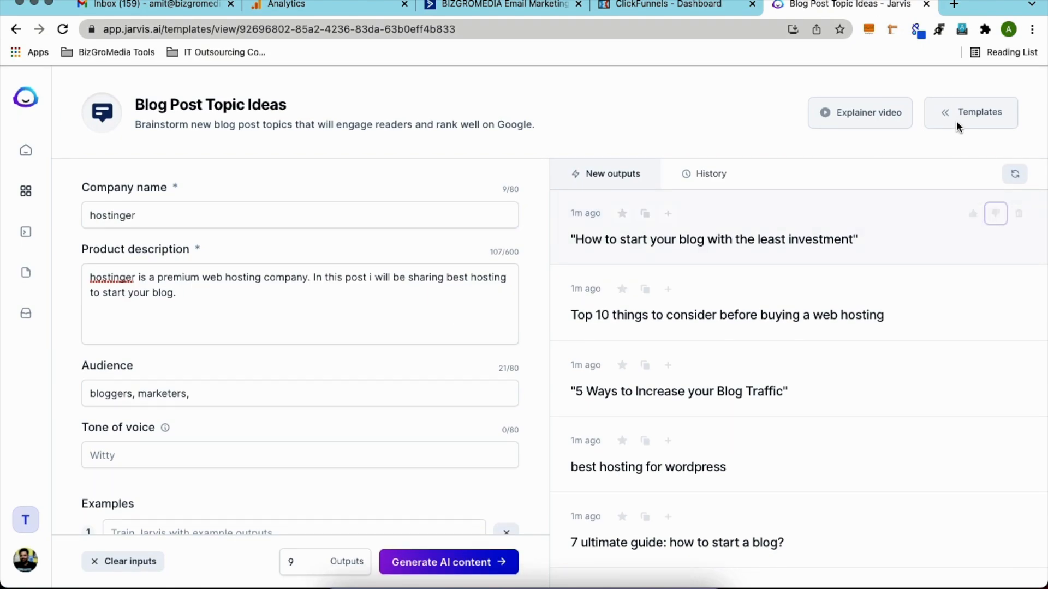
# - Look through the list of available templates, from AIDA Framework down to the business naming and poll question templates
pyautogui.moveTo(948, 114)
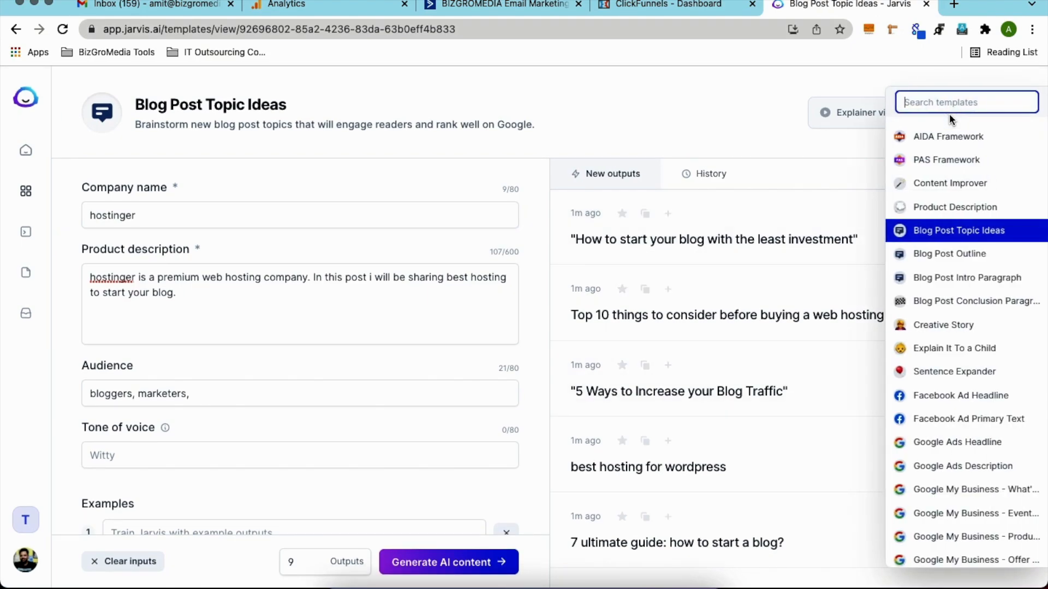
pyautogui.scroll(-5, 946, 350)
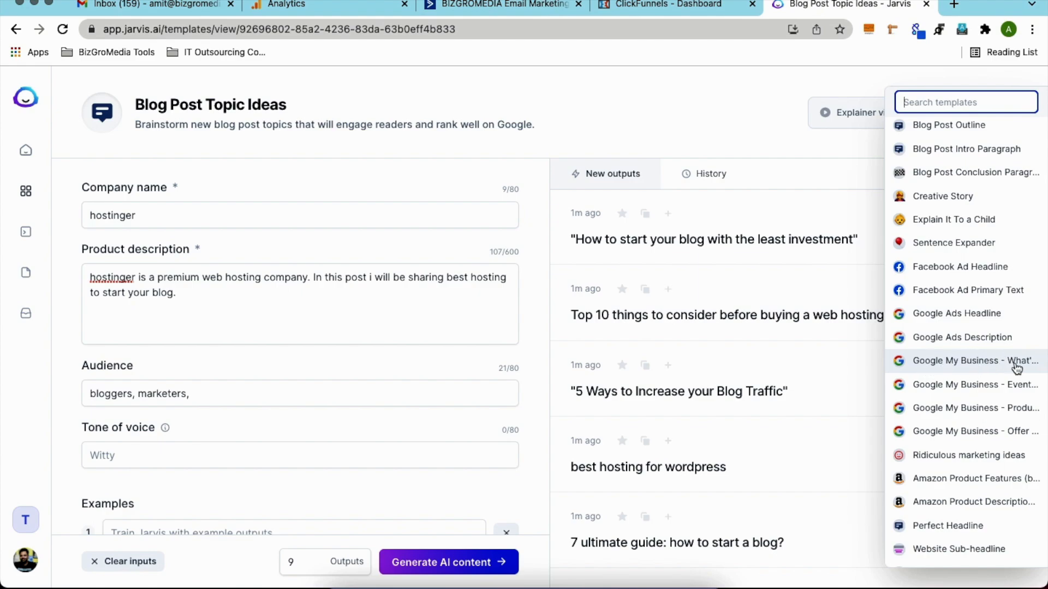
pyautogui.scroll(-2, 959, 434)
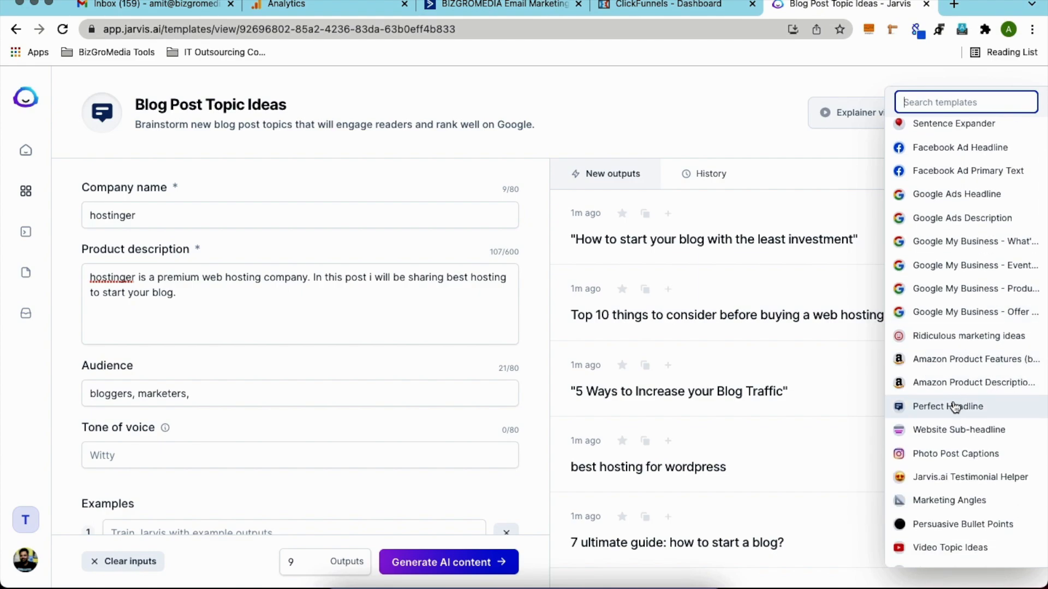
pyautogui.scroll(-2, 955, 408)
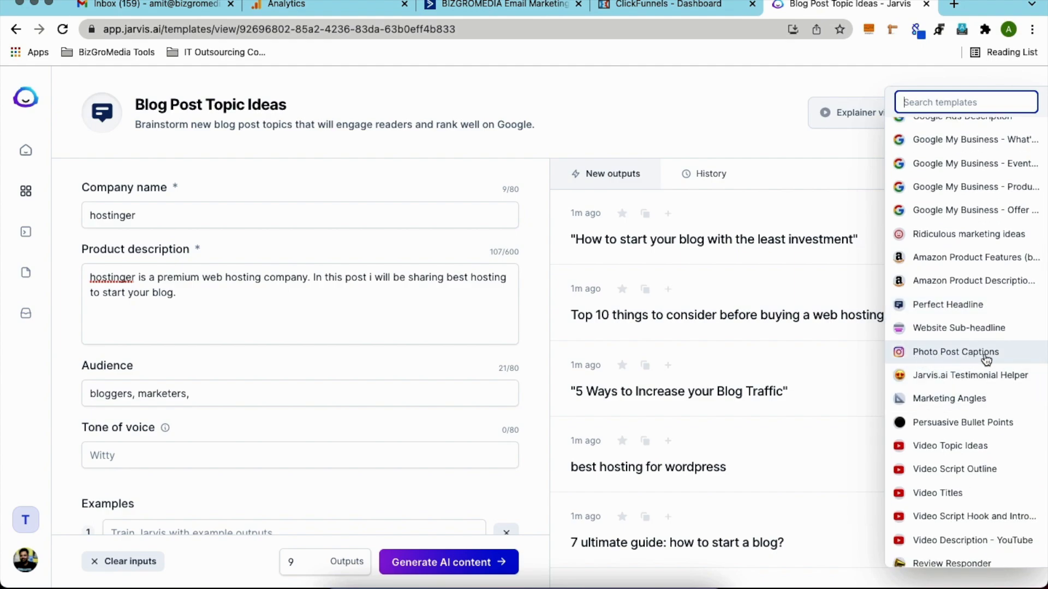
pyautogui.scroll(-1, 939, 393)
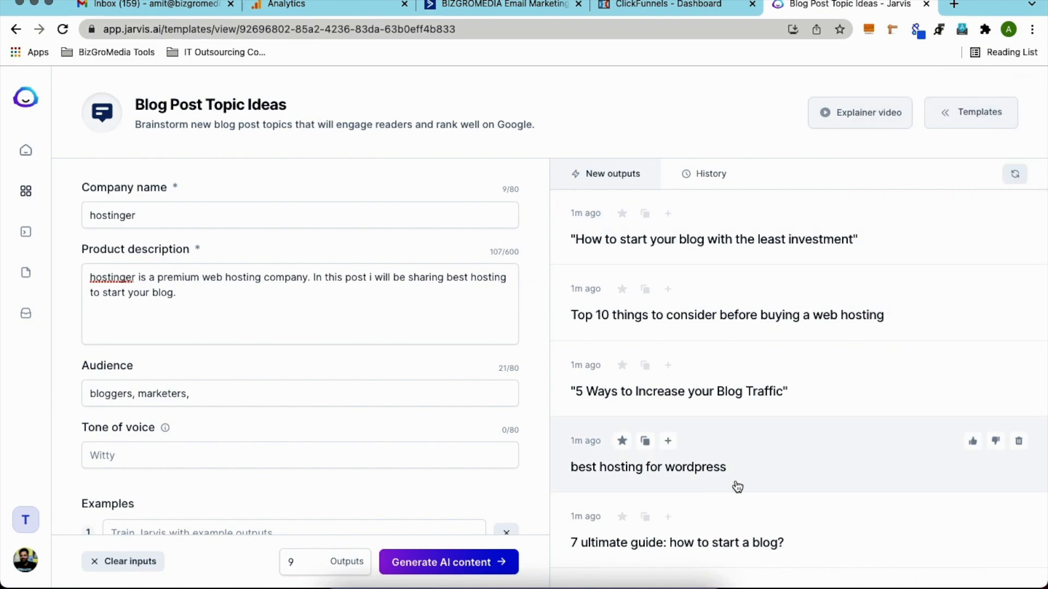
pyautogui.click(984, 119)
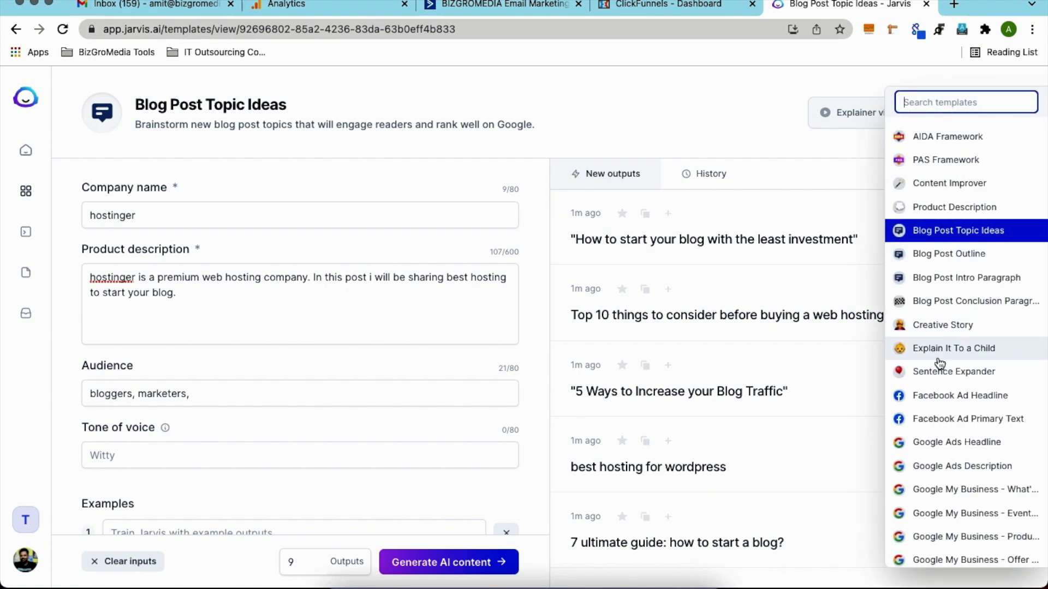
pyautogui.scroll(-8, 935, 465)
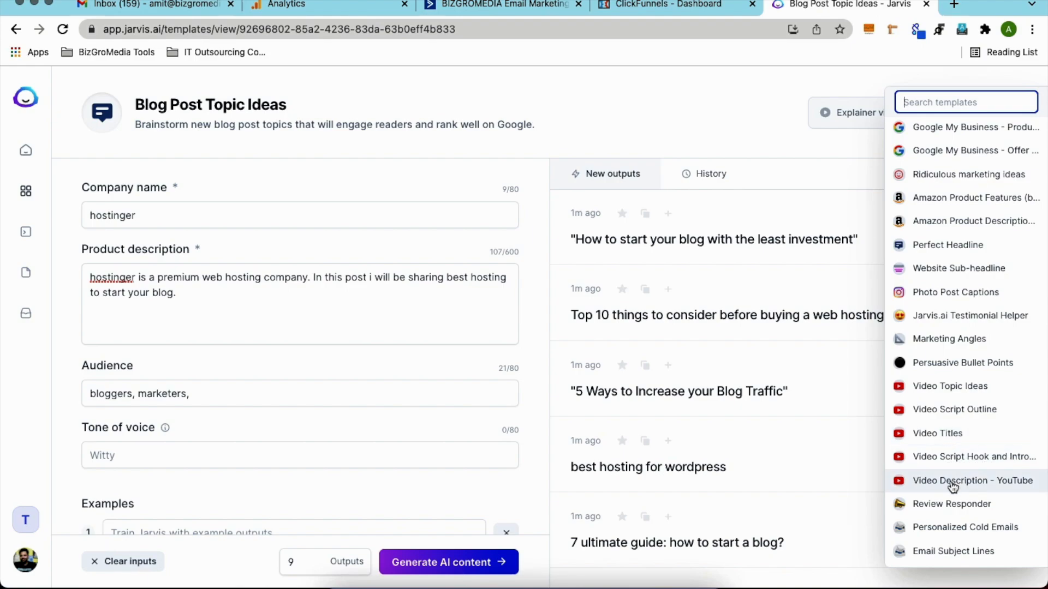
pyautogui.scroll(-3, 952, 485)
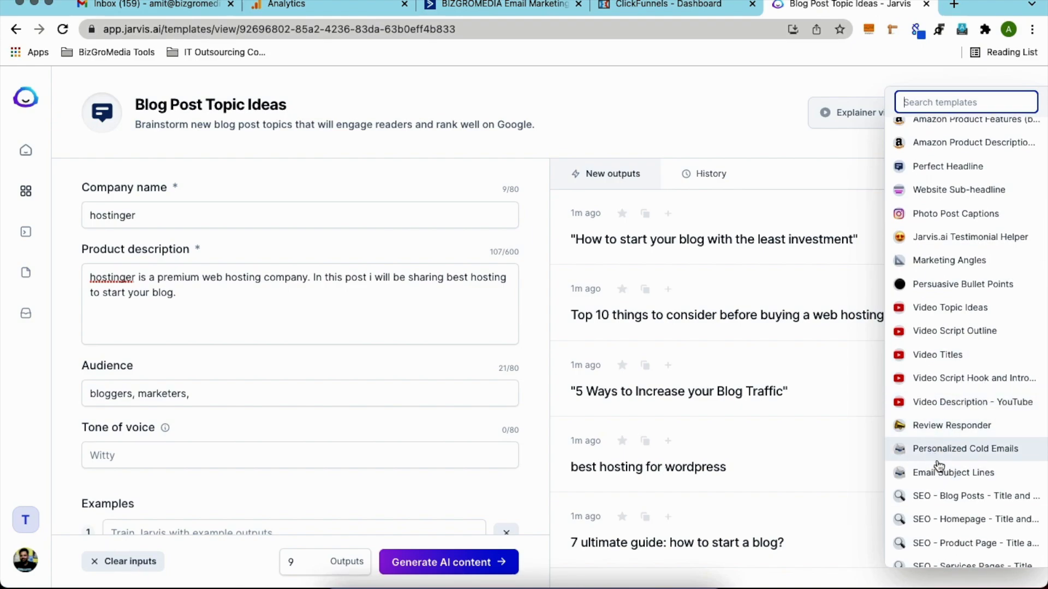
pyautogui.scroll(-3, 937, 465)
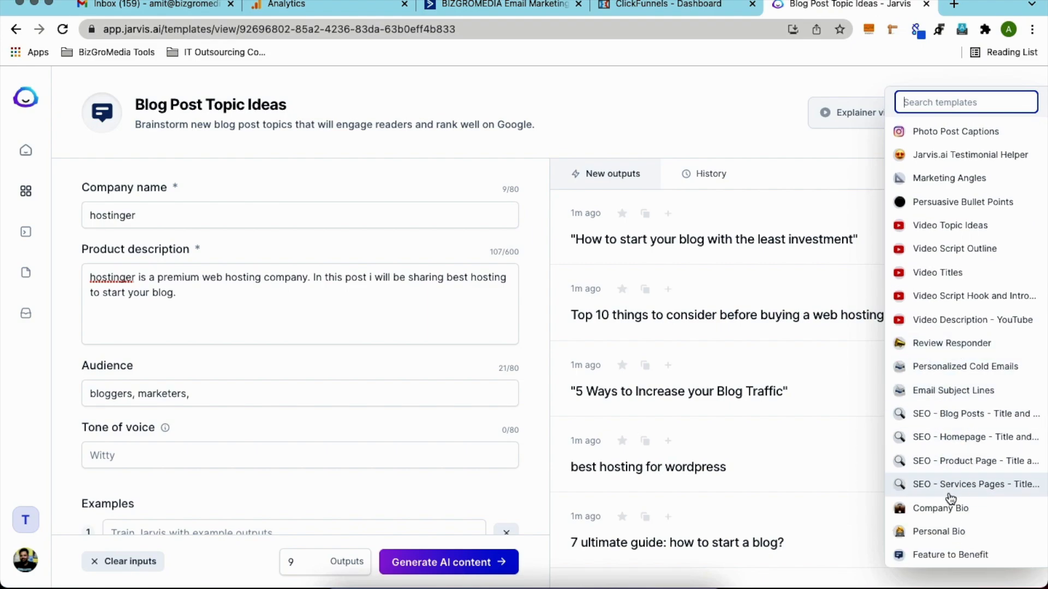
pyautogui.scroll(-5, 950, 494)
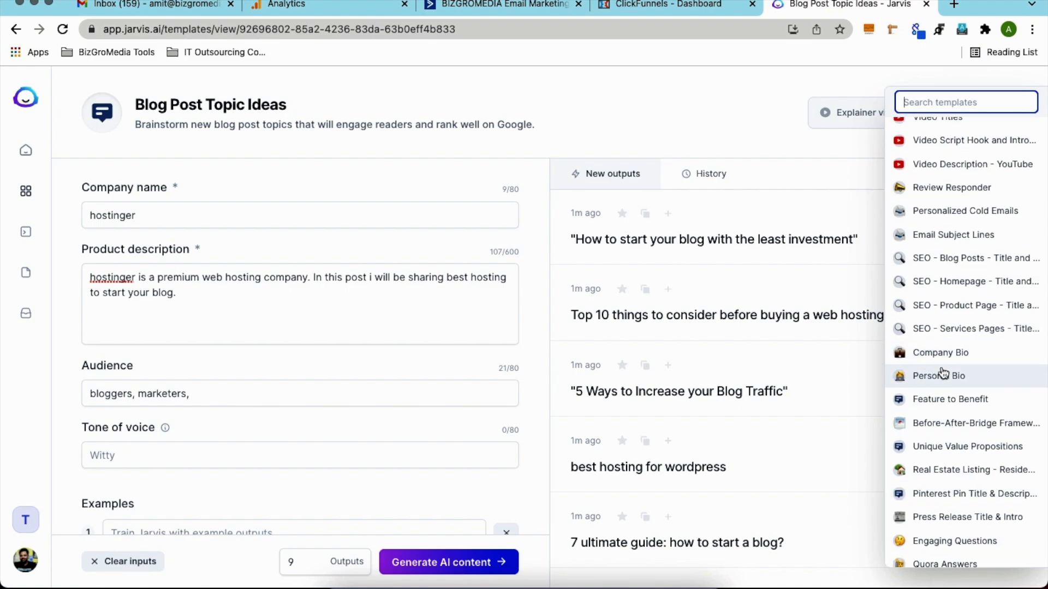
pyautogui.scroll(-3, 952, 472)
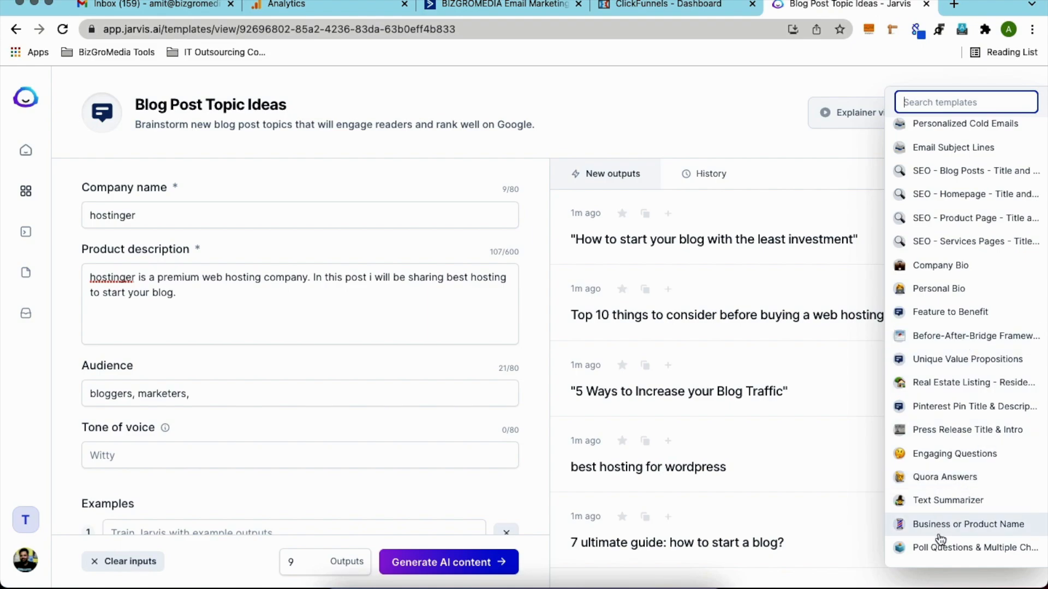
pyautogui.click(868, 218)
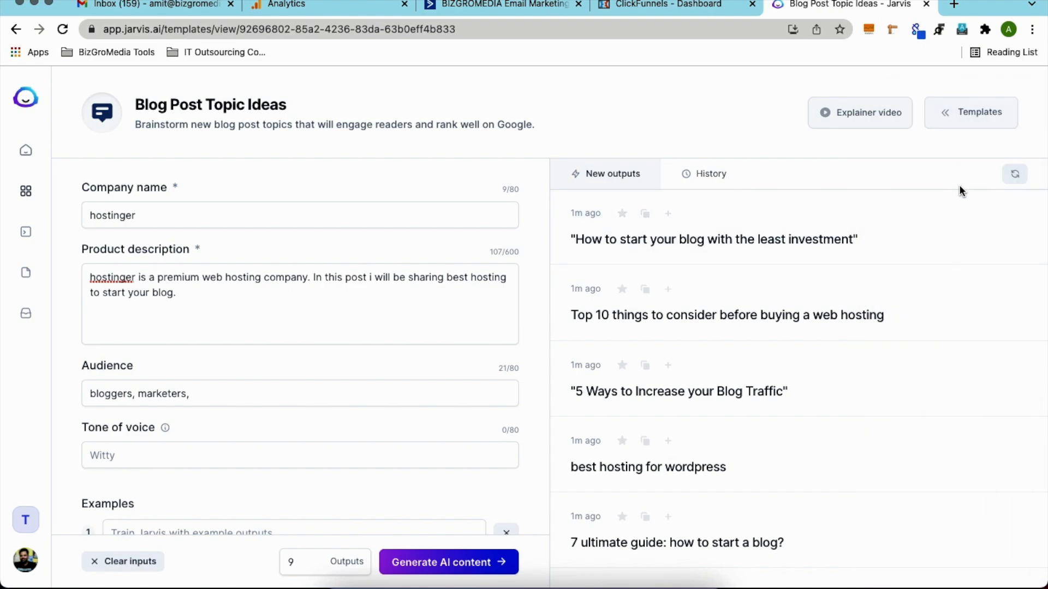
pyautogui.click(970, 126)
pyautogui.scroll(-10, 758, 507)
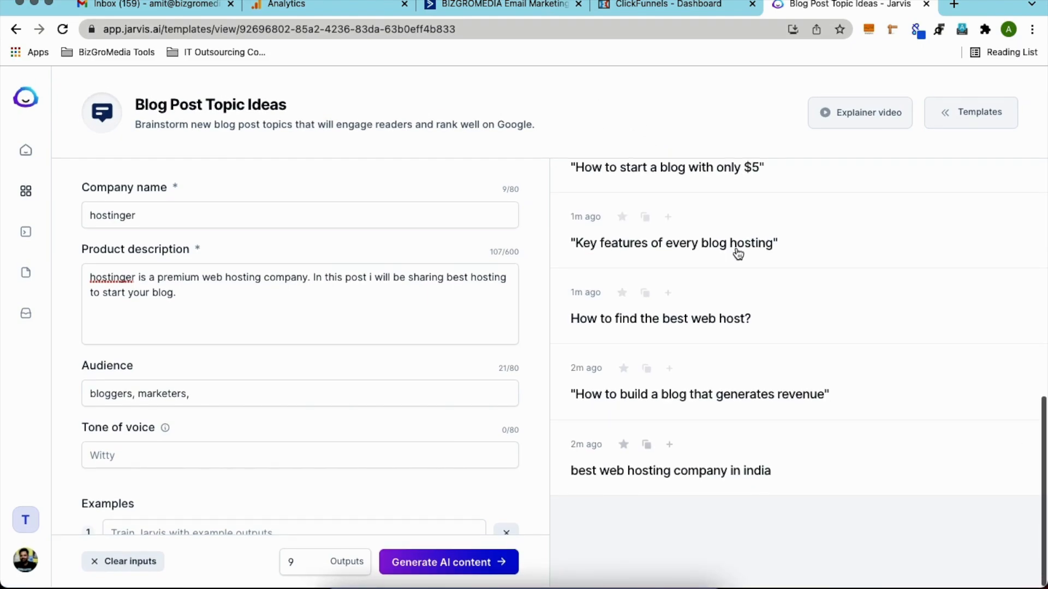
pyautogui.scroll(10, 739, 261)
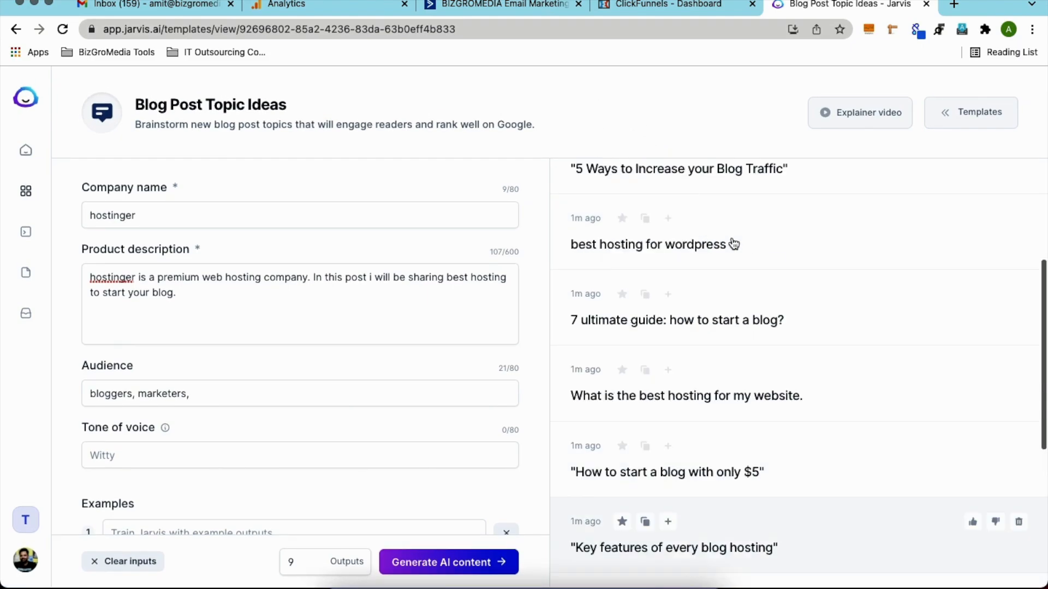
# - Leave the topic ideas template, open the Recipes page and look through the featured recipes
pyautogui.click(21, 109)
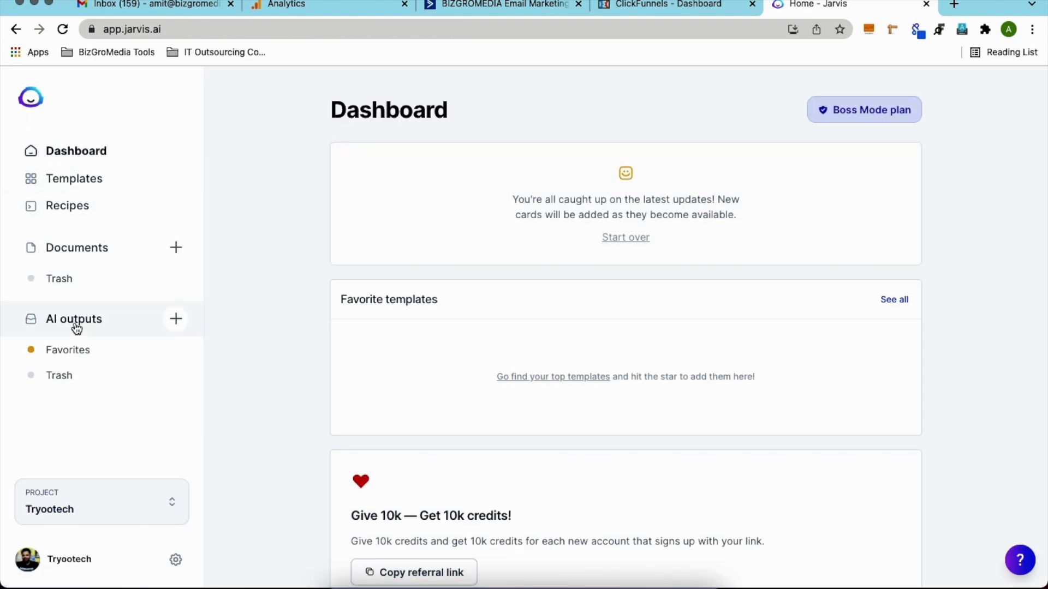
pyautogui.click(81, 211)
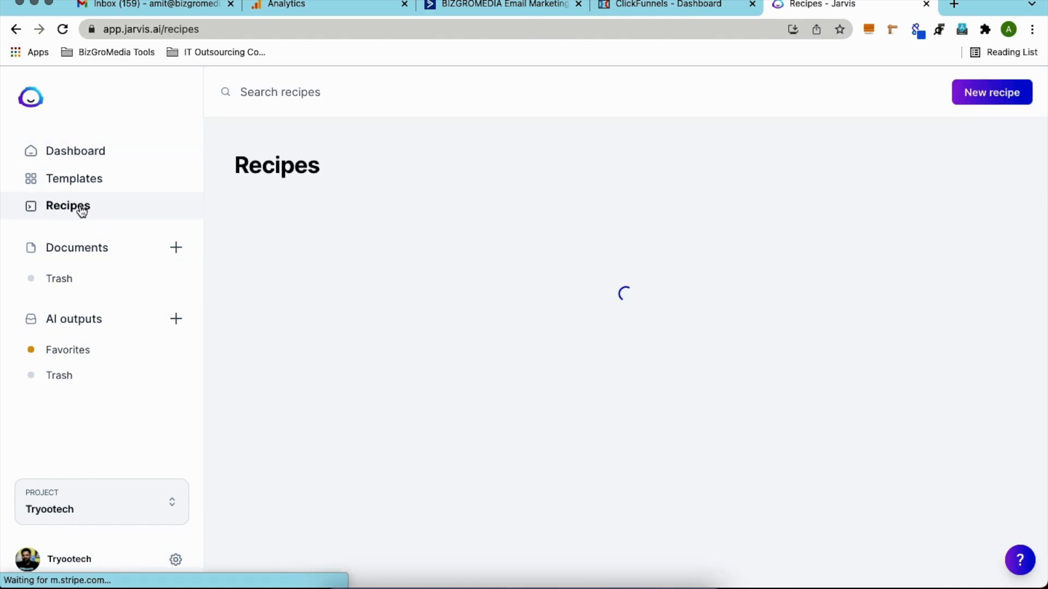
pyautogui.scroll(-5, 644, 197)
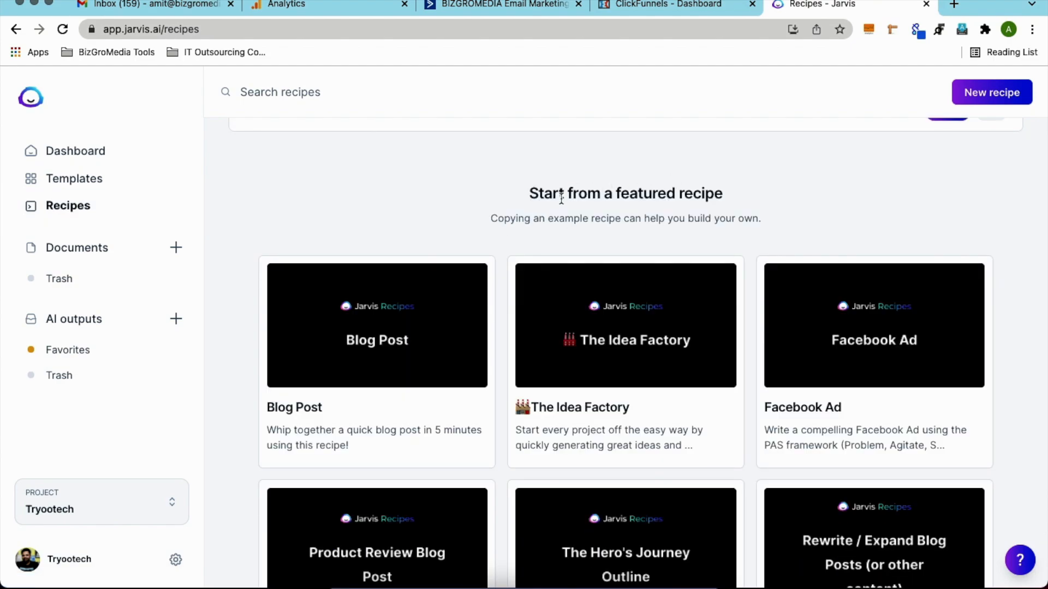
pyautogui.scroll(-1, 613, 224)
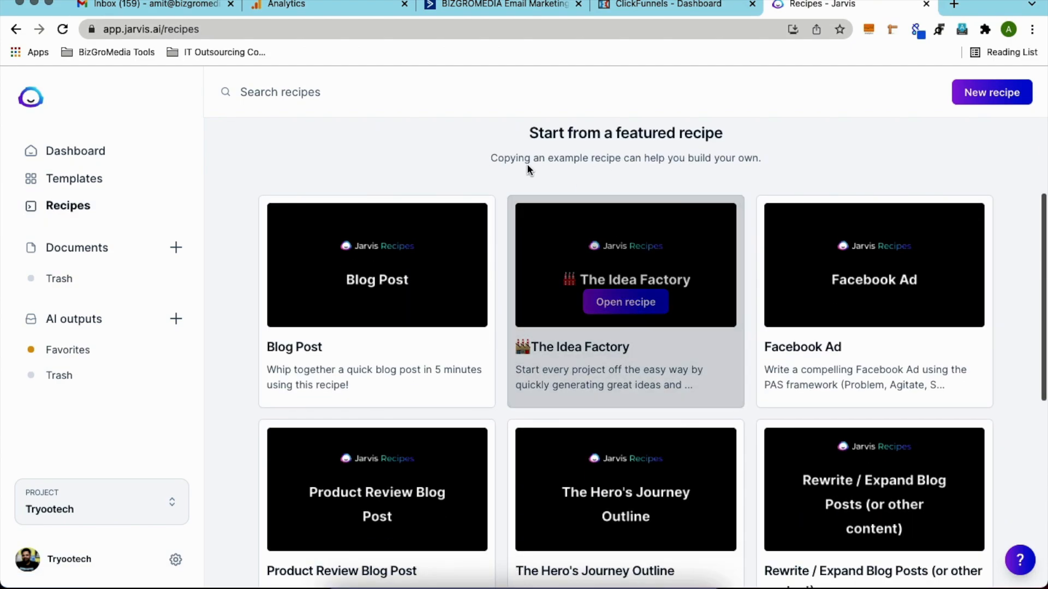
pyautogui.scroll(-2, 683, 361)
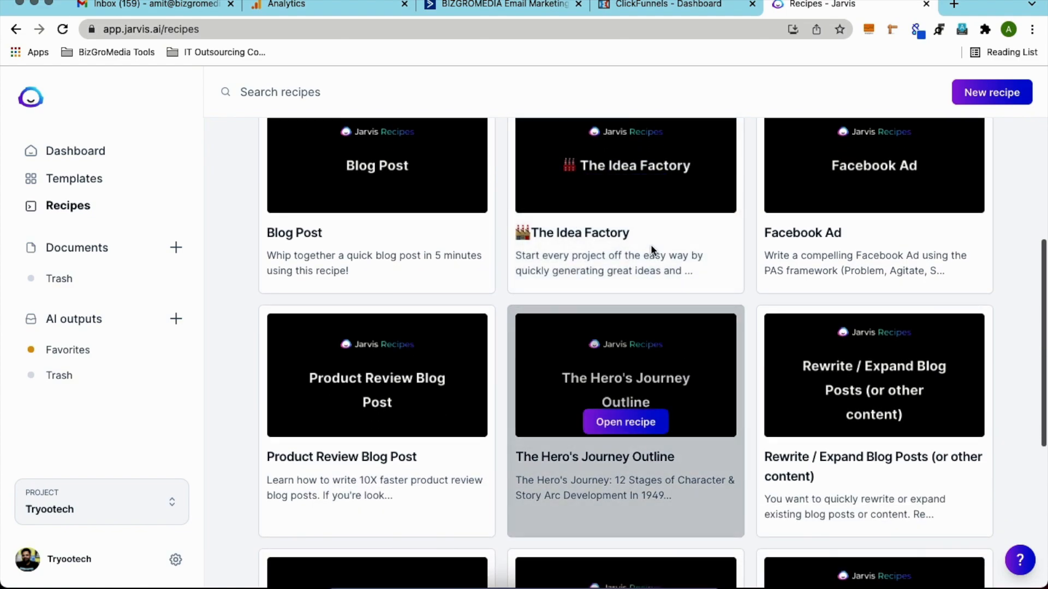
pyautogui.scroll(-6, 796, 422)
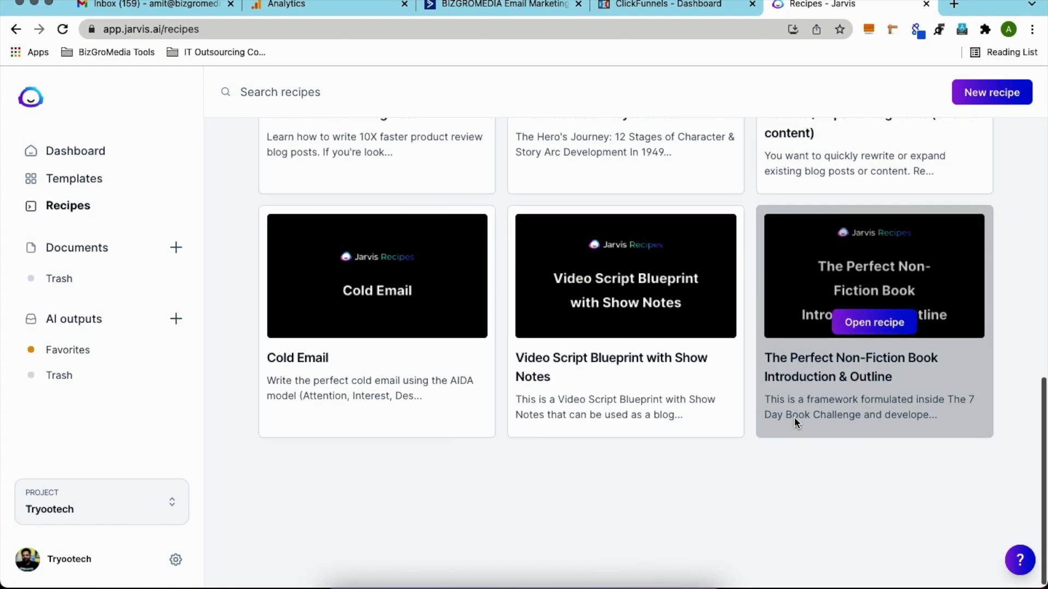
# - Look over the saved recipes and the featured recipes on the Recipes page
pyautogui.scroll(3, 796, 422)
pyautogui.scroll(6, 795, 422)
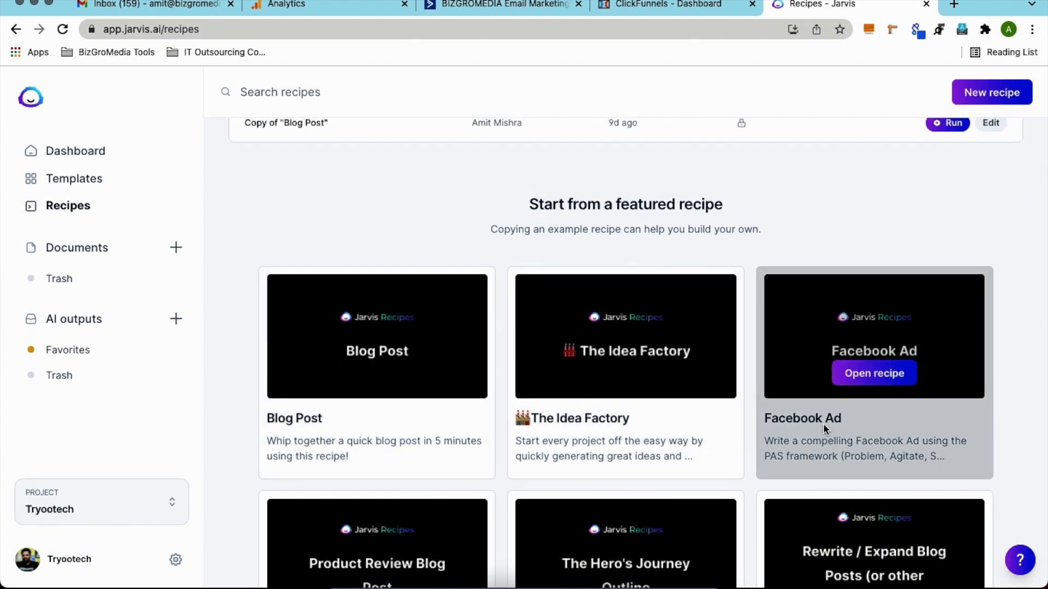
pyautogui.scroll(-3, 849, 407)
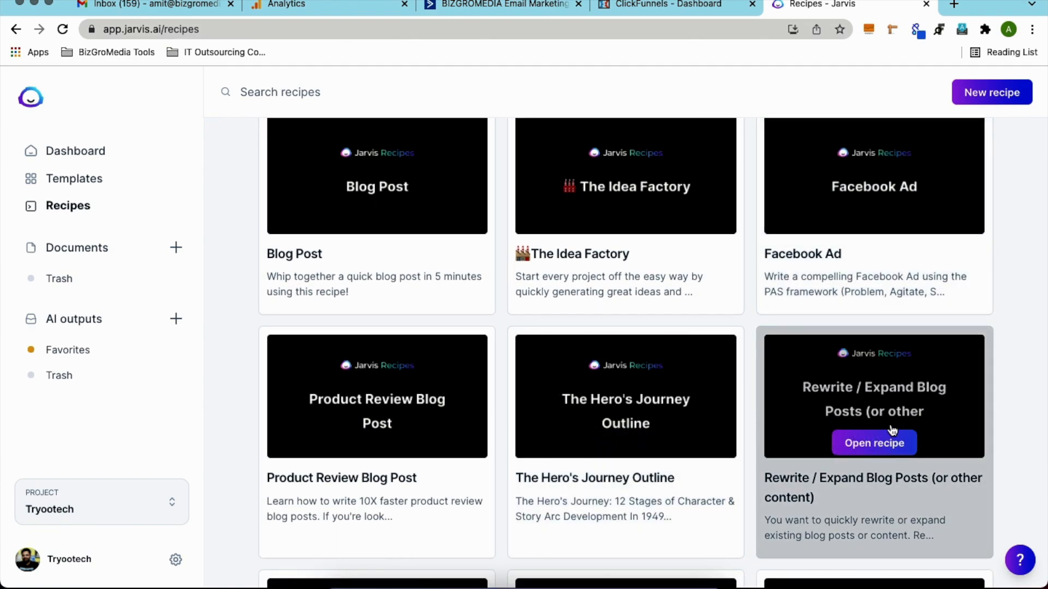
pyautogui.scroll(4, 591, 510)
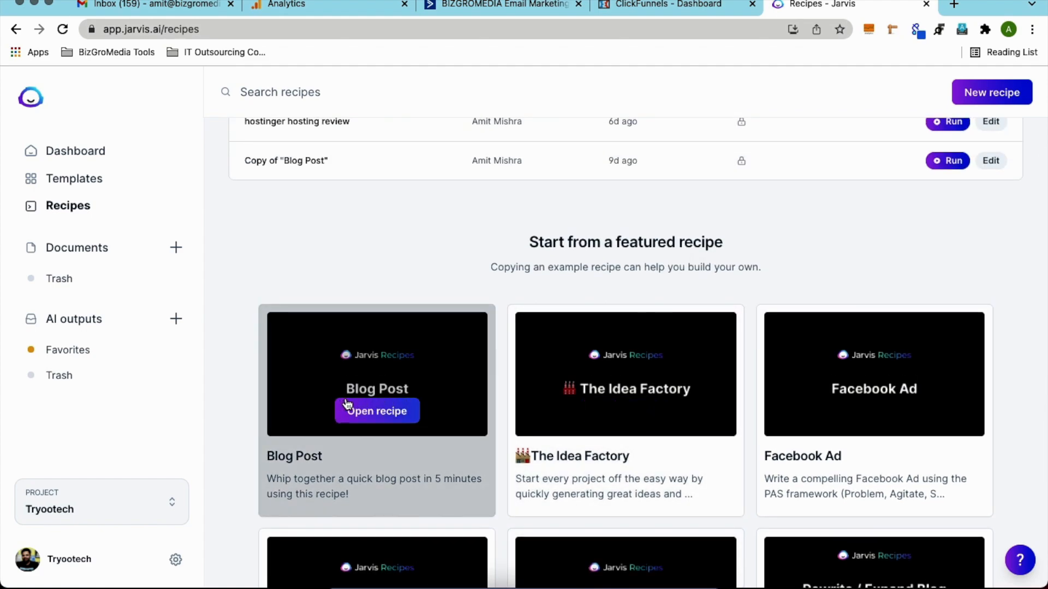
pyautogui.scroll(5, 570, 182)
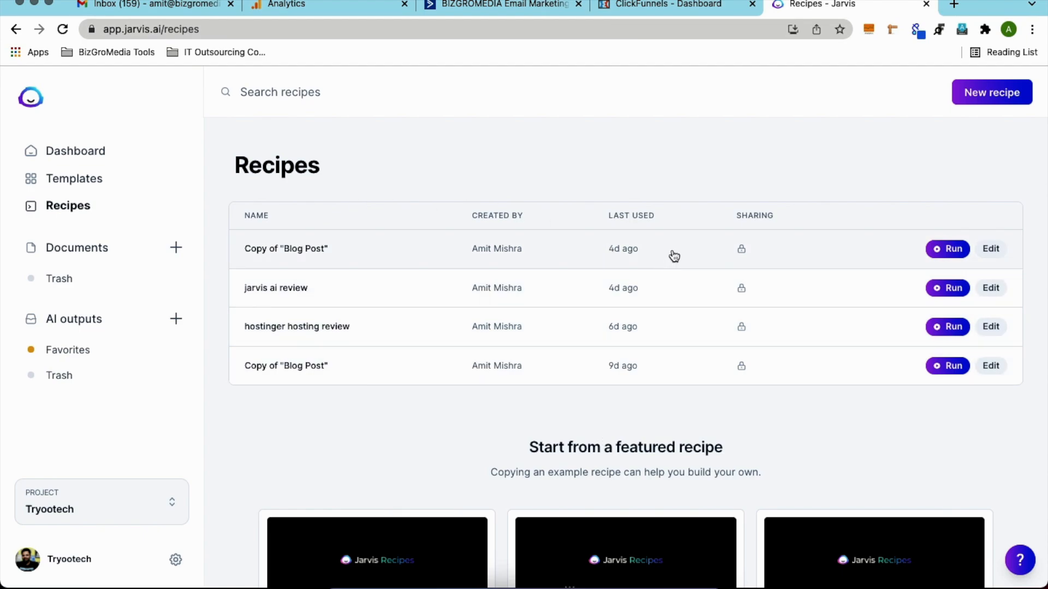
pyautogui.scroll(-5, 475, 428)
pyautogui.scroll(5, 475, 428)
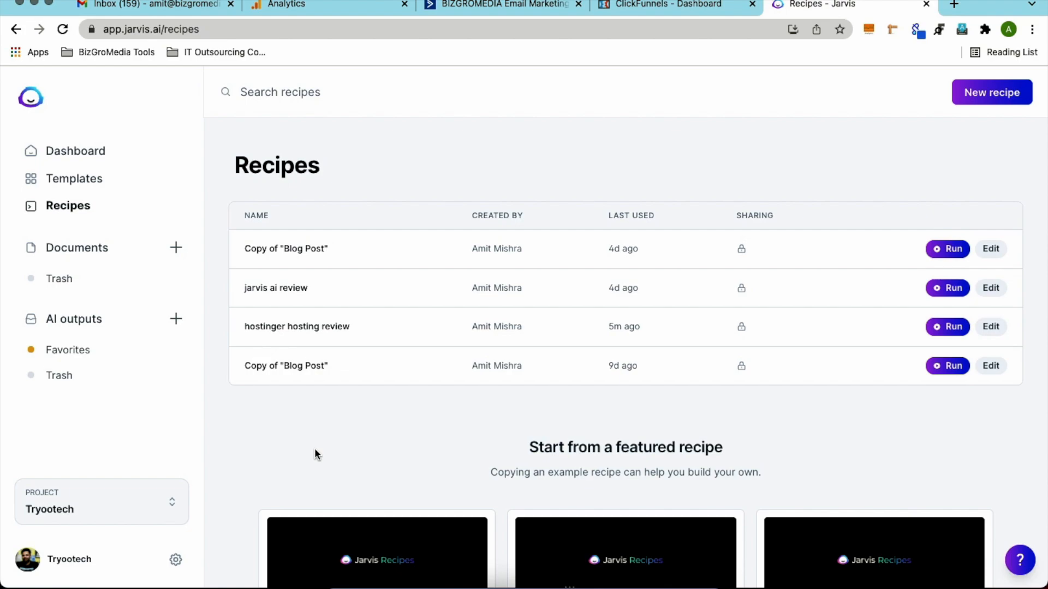
pyautogui.scroll(-5, 314, 450)
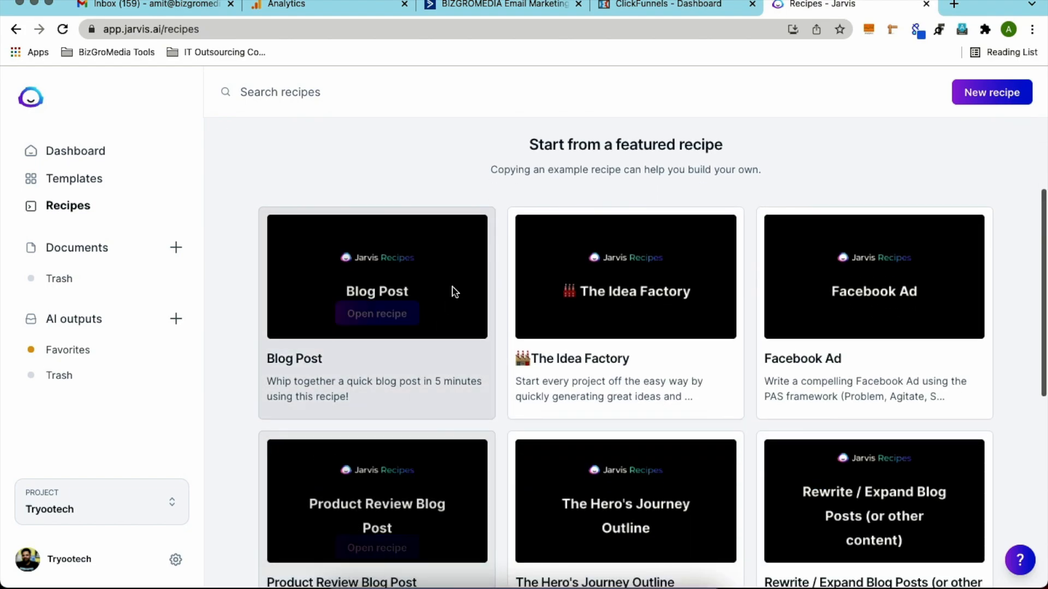
pyautogui.scroll(5, 425, 338)
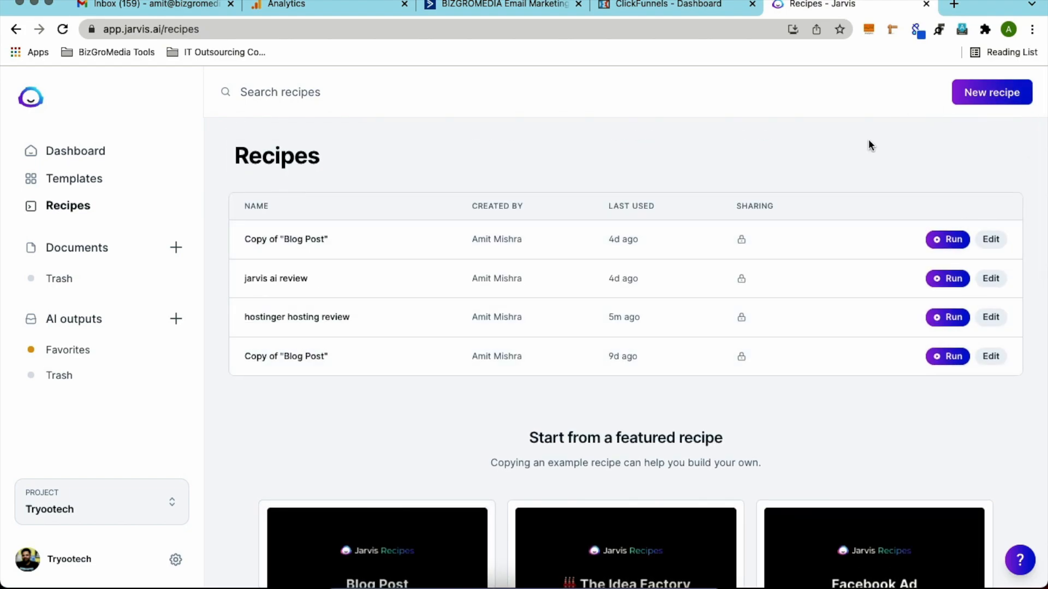
# - Open the featured Blog Post recipe, review its recipe content and run it to create a new document
pyautogui.scroll(-5, 642, 403)
pyautogui.moveTo(409, 369)
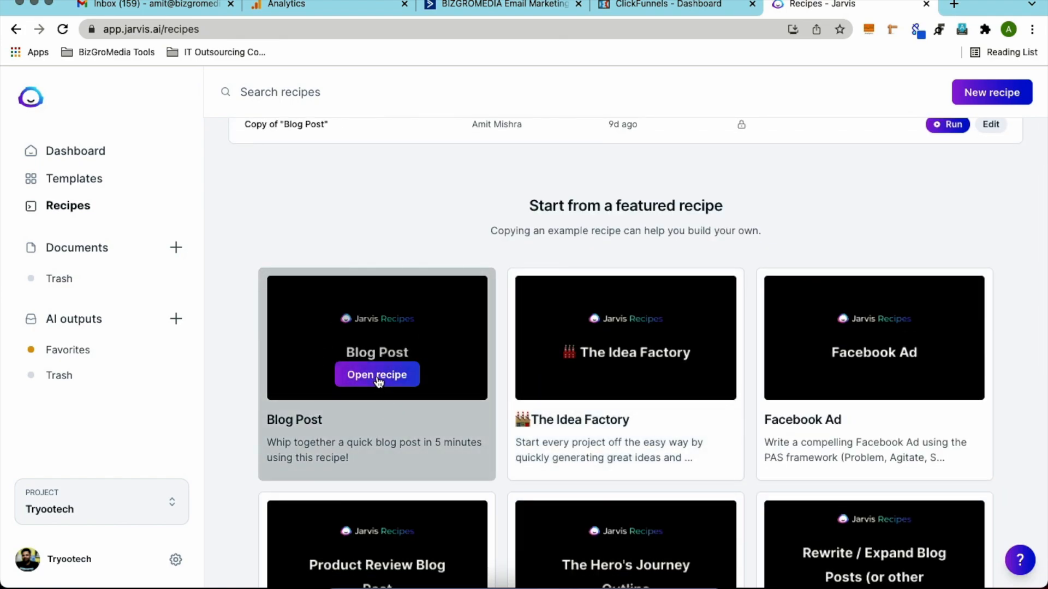
pyautogui.click(378, 377)
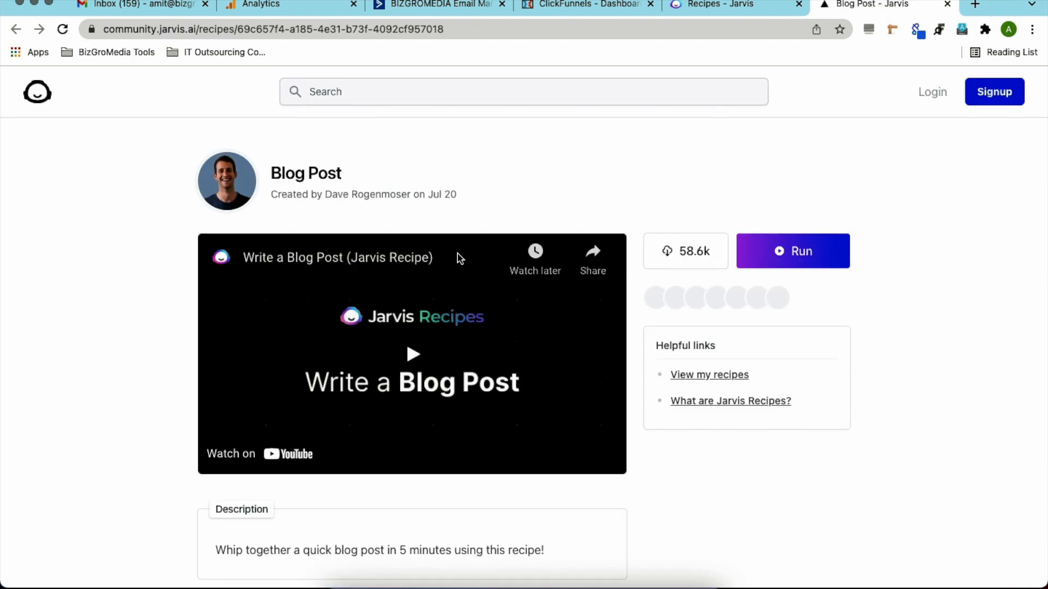
pyautogui.scroll(-5, 525, 388)
pyautogui.scroll(-4, 524, 387)
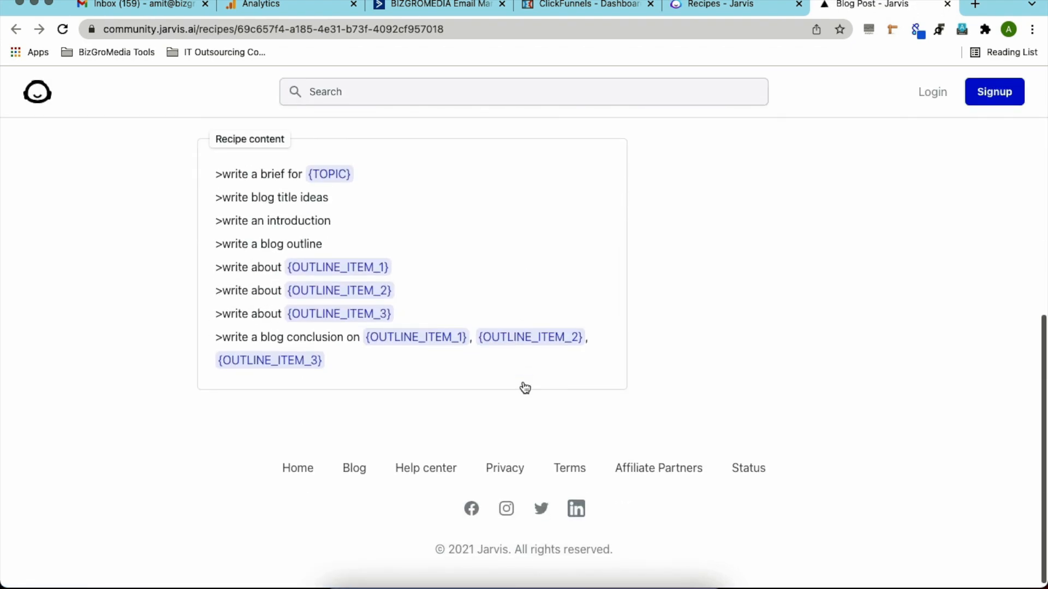
pyautogui.scroll(1, 524, 388)
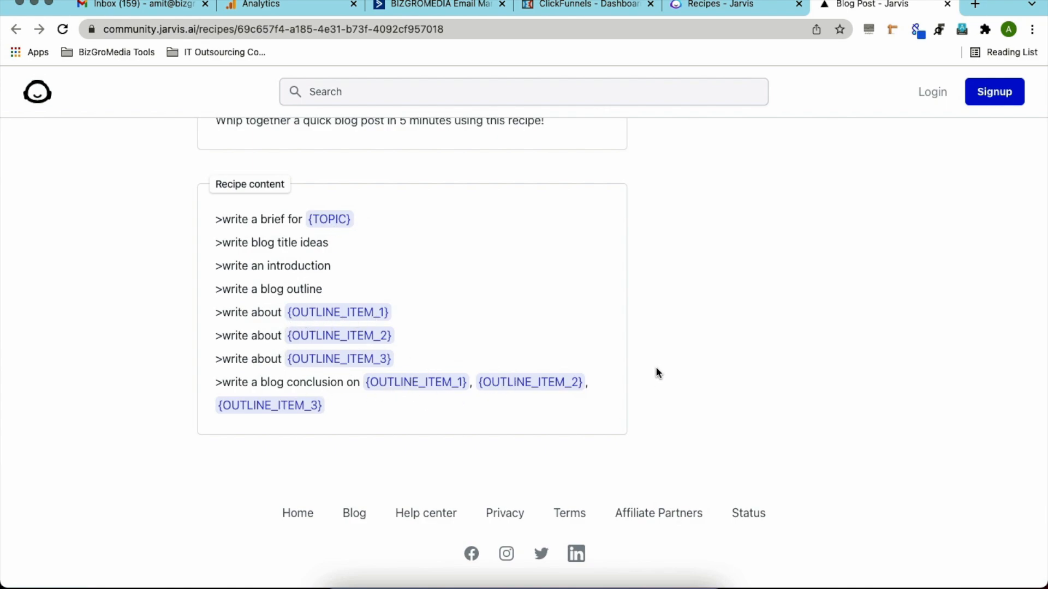
pyautogui.scroll(10, 656, 363)
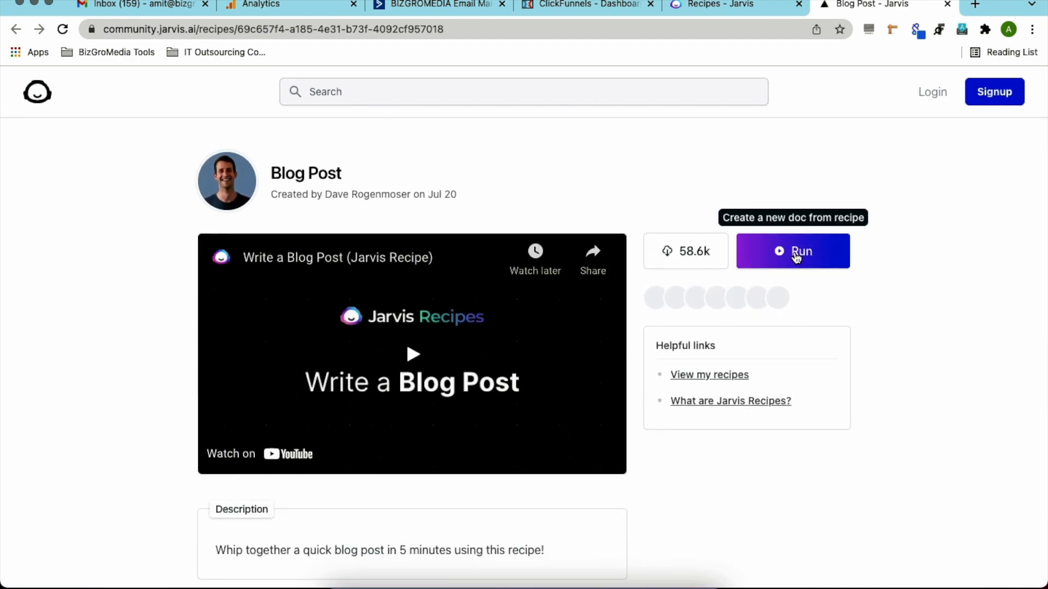
pyautogui.click(788, 264)
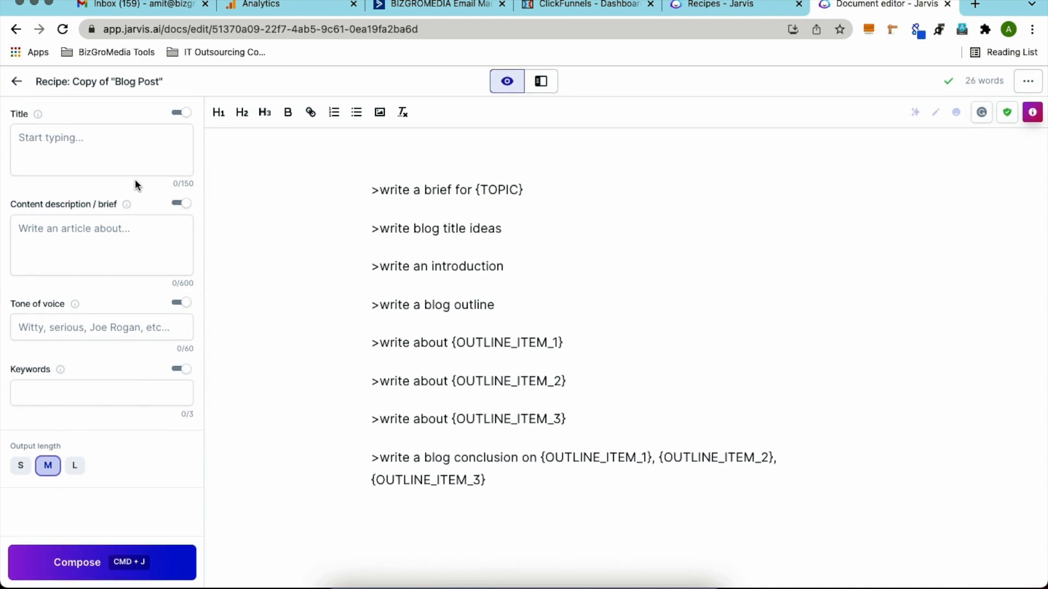
# - Enter "Networth of Pat Flynn" as the document's title
pyautogui.click(90, 147)
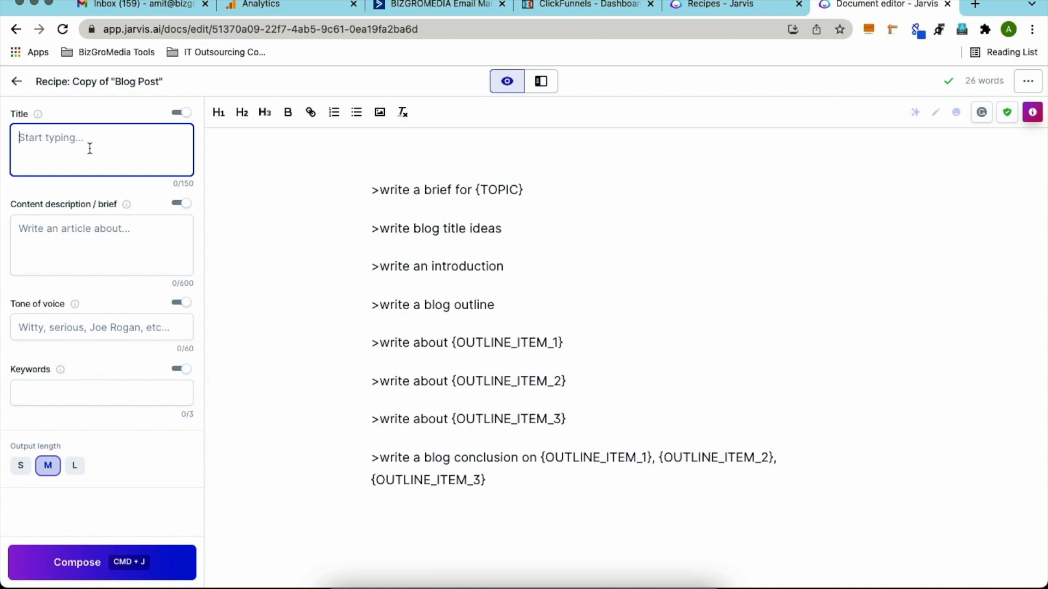
pyautogui.write('Networ')
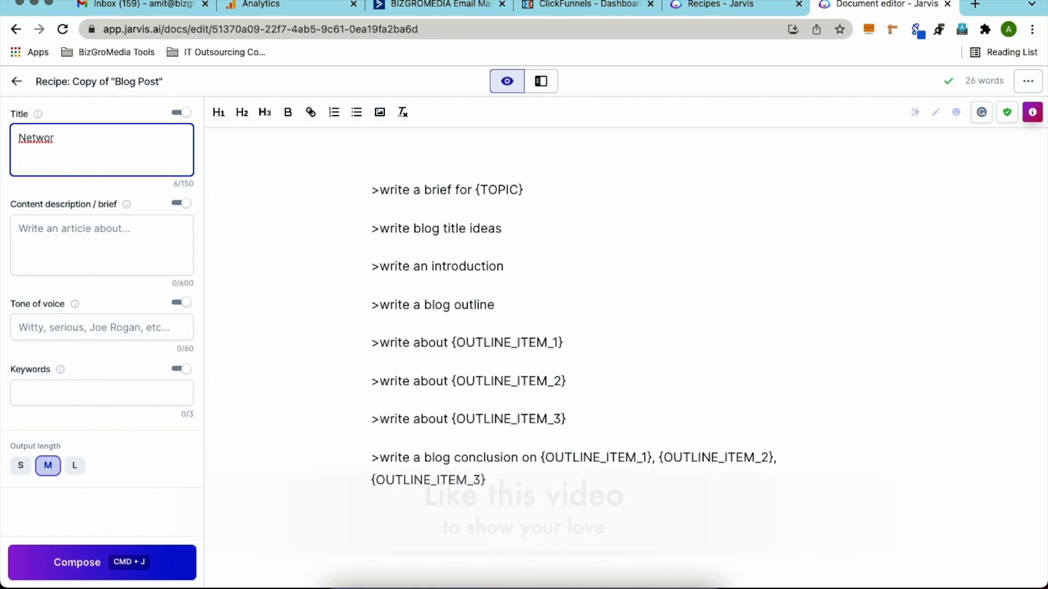
pyautogui.write('th of ')
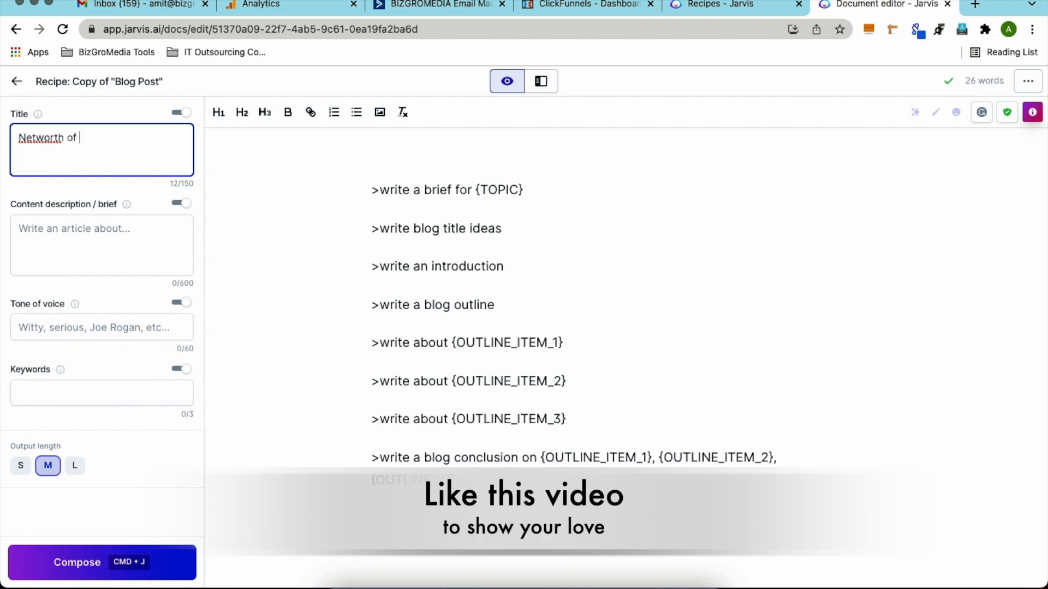
pyautogui.write('Pat Flynn')
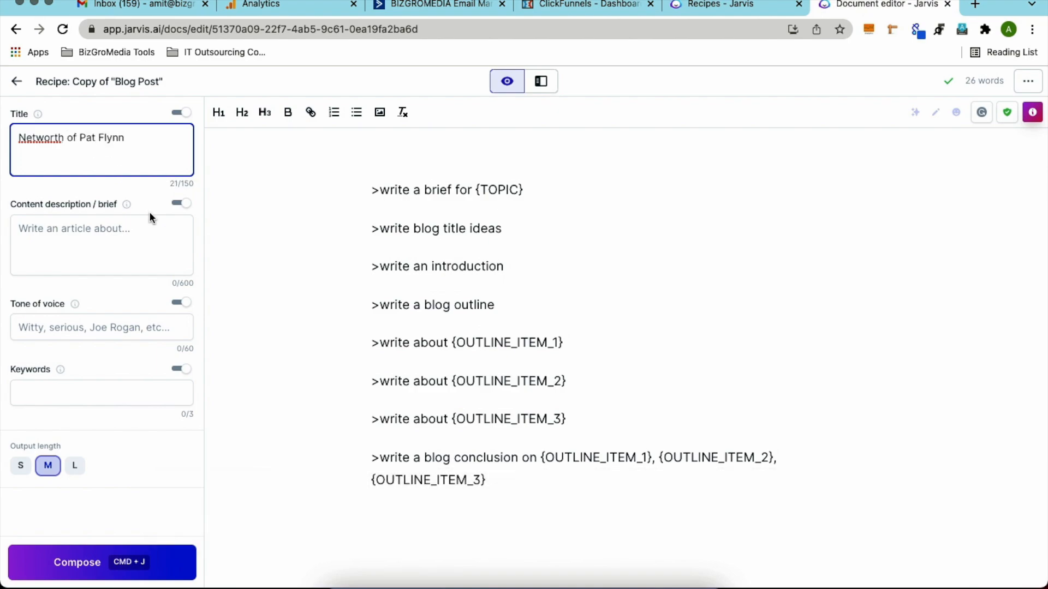
# - Fill in the content description with "In this blog post i am going to share net worth of pat flynn"
pyautogui.click(87, 240)
pyautogui.write('In this bo')
pyautogui.press('BackSpace')
pyautogui.write('log ')
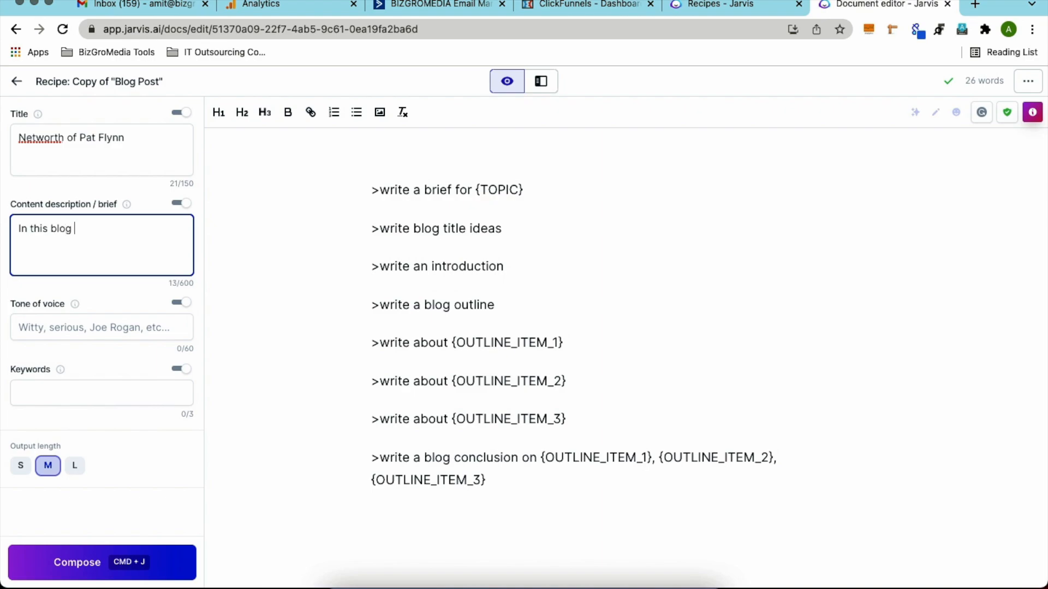
pyautogui.write('post i am going to share net wort')
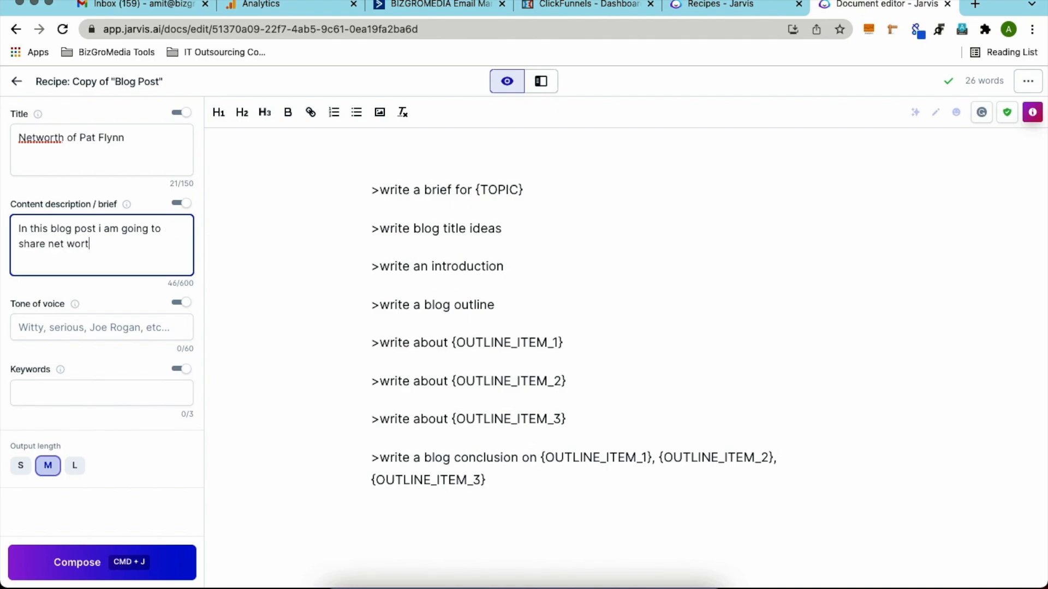
pyautogui.write('h of pat fluynn')
# - Set the tone of voice to friendly and correct the title to "Net worth of Pat Flynn"
pyautogui.click(90, 331)
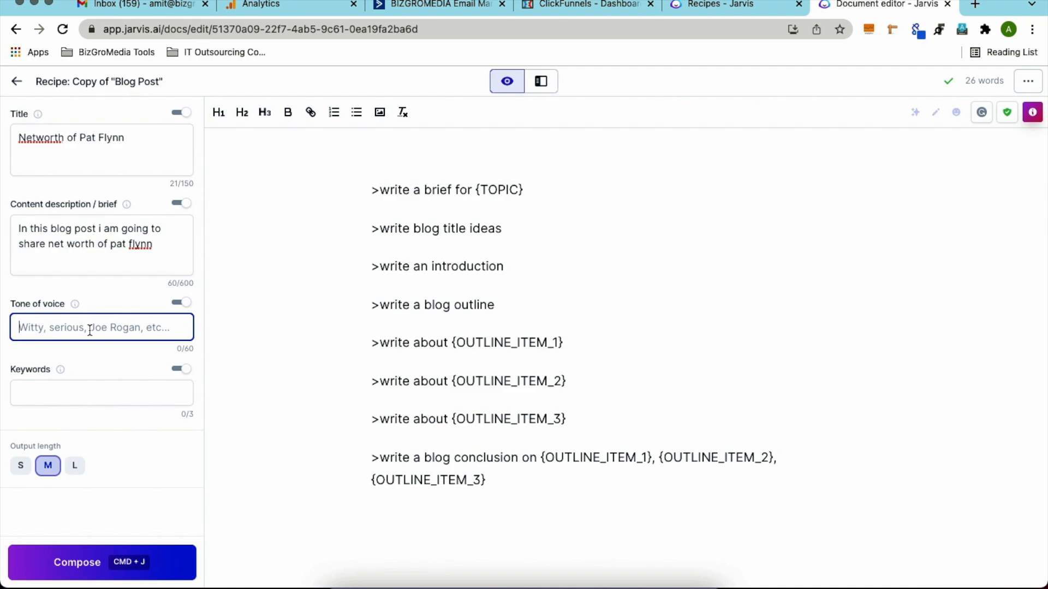
pyautogui.write('casual')
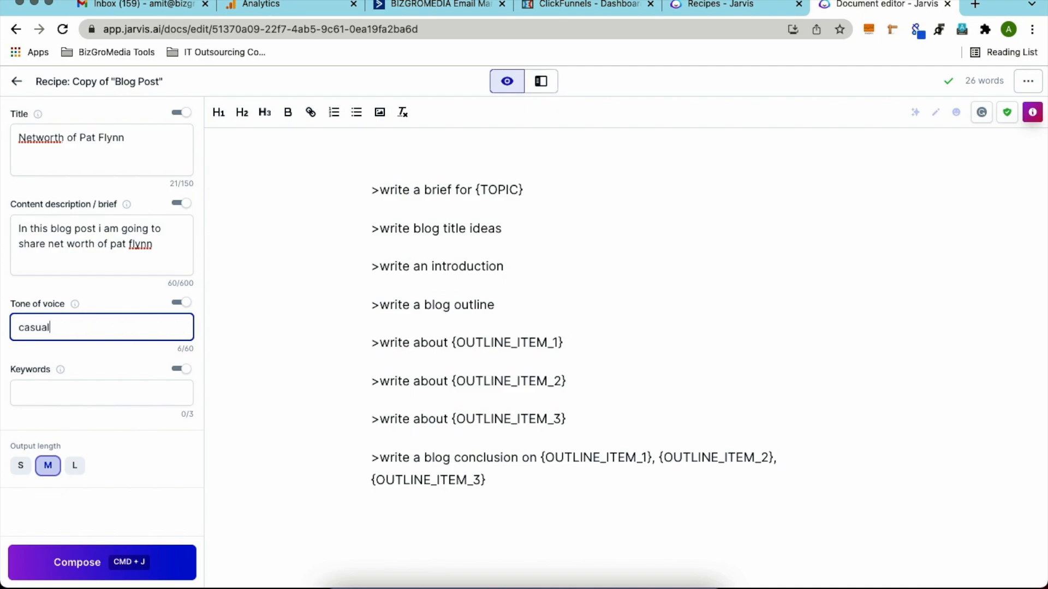
pyautogui.doubleClick(131, 330)
pyautogui.write('friendly')
pyautogui.click(81, 393)
pyautogui.click(33, 138)
# - Add the keywords "Net worth of pat flynn", "what is the net worth of pat flynn" and "pat flynn net worth"
pyautogui.click(81, 393)
pyautogui.write('Net worth of p')
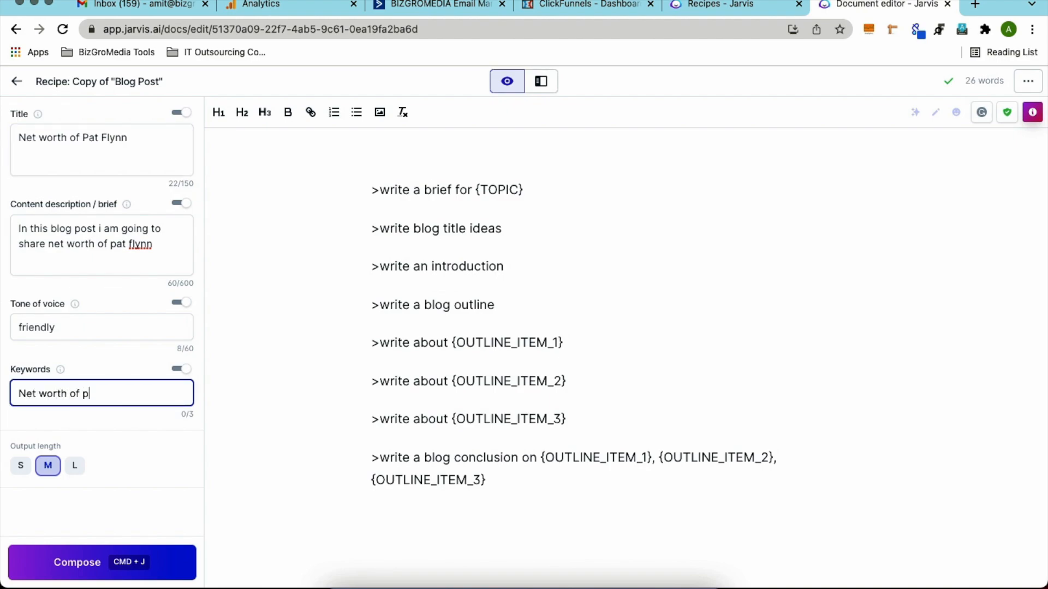
pyautogui.write('at flynn')
pyautogui.press('Return')
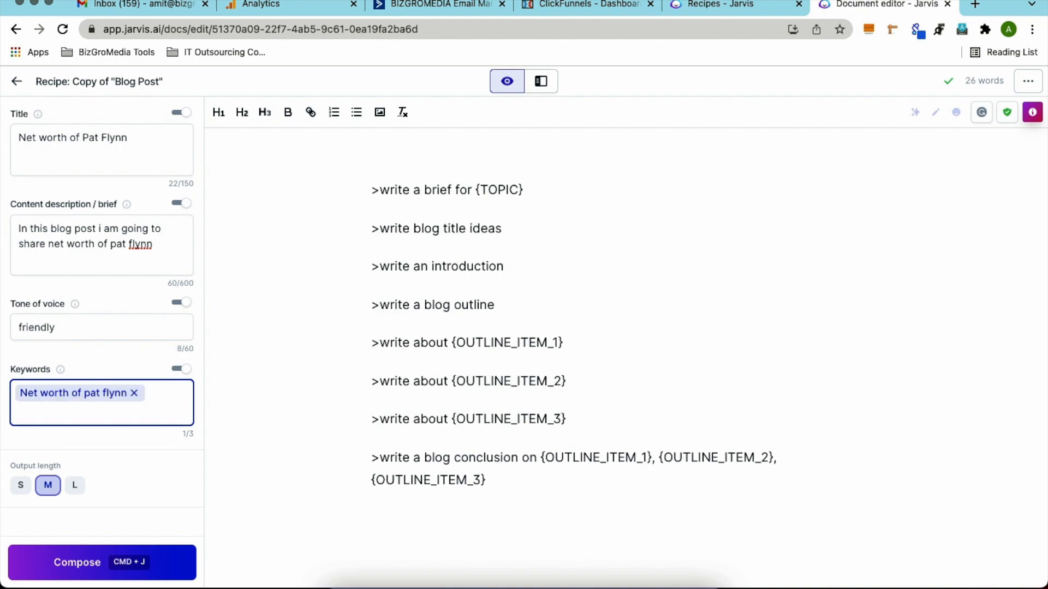
pyautogui.write('what is the net worth of pat flynn')
pyautogui.press('Return')
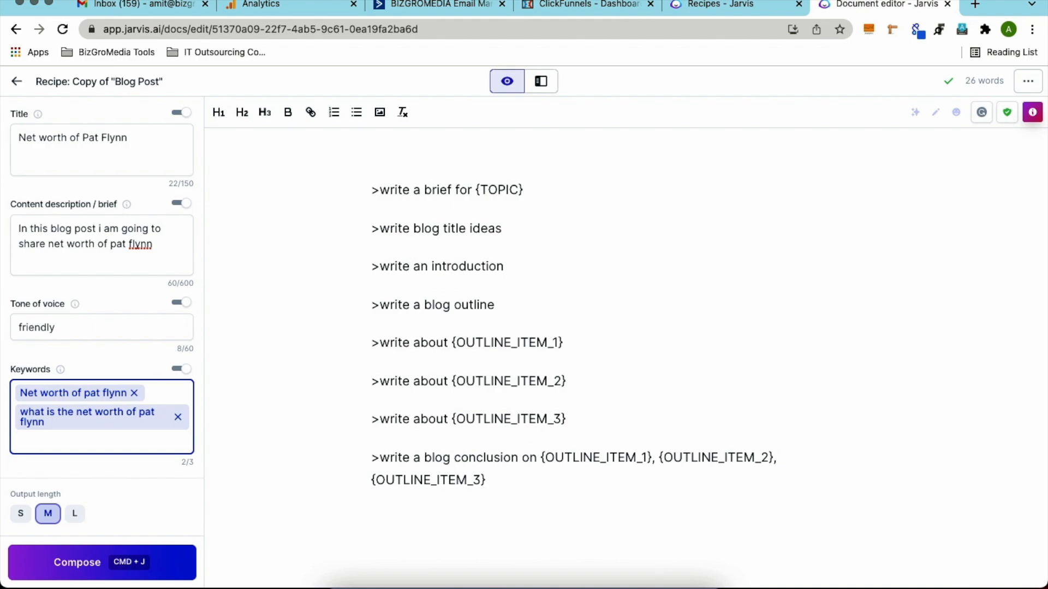
pyautogui.write('pat flynn net worth')
pyautogui.press('Return')
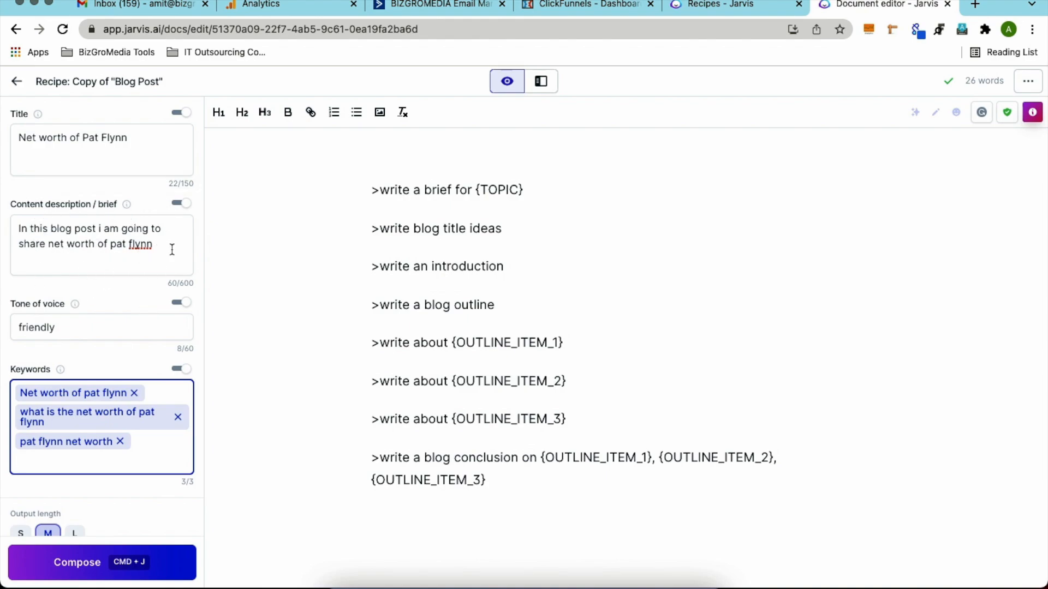
# - Set the output length to large and try to compose content in the document
pyautogui.scroll(-3, 101, 515)
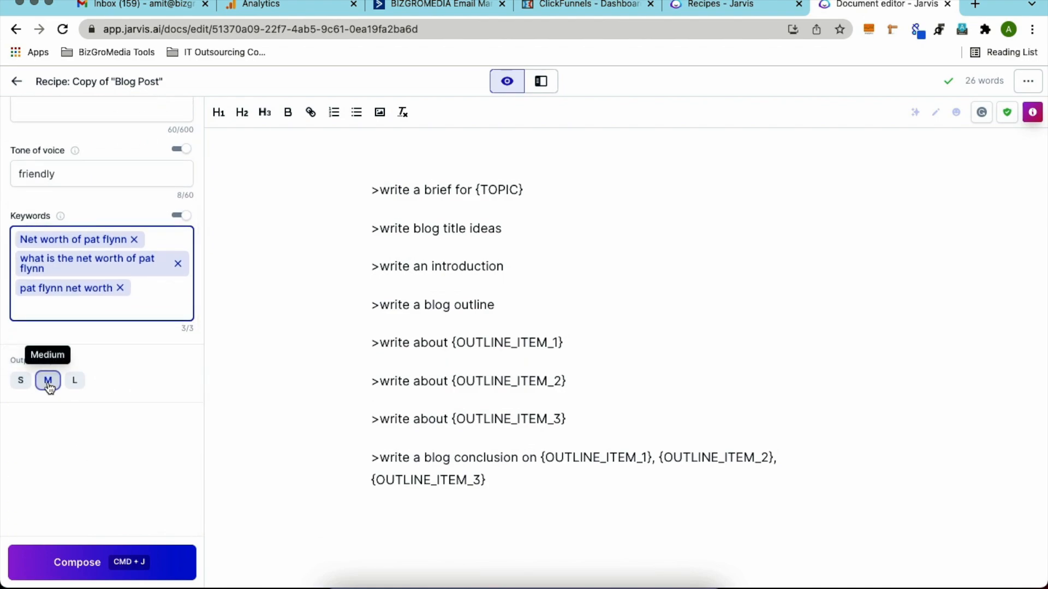
pyautogui.click(73, 390)
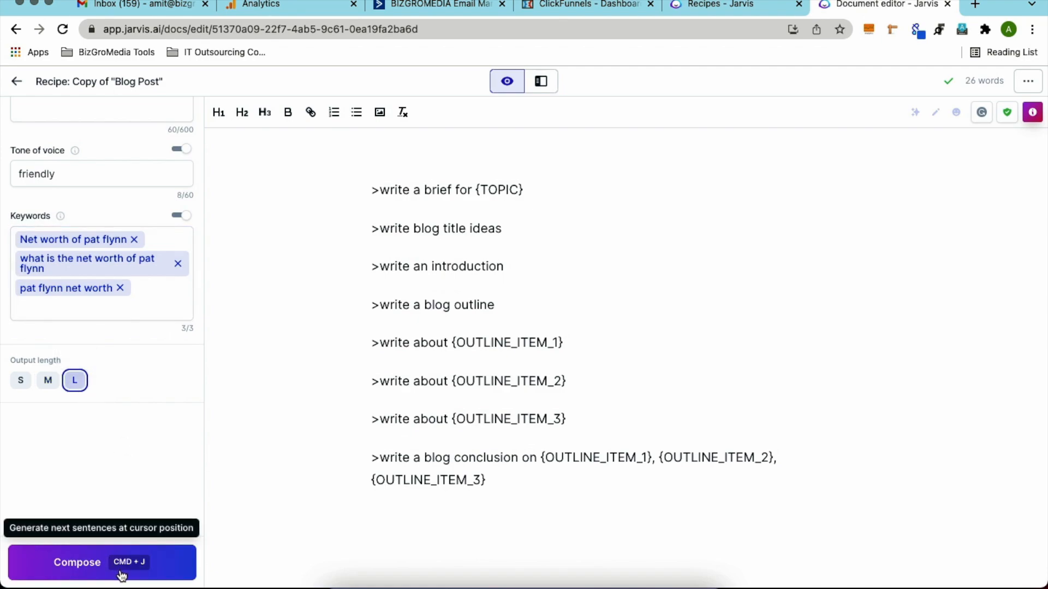
pyautogui.click(78, 570)
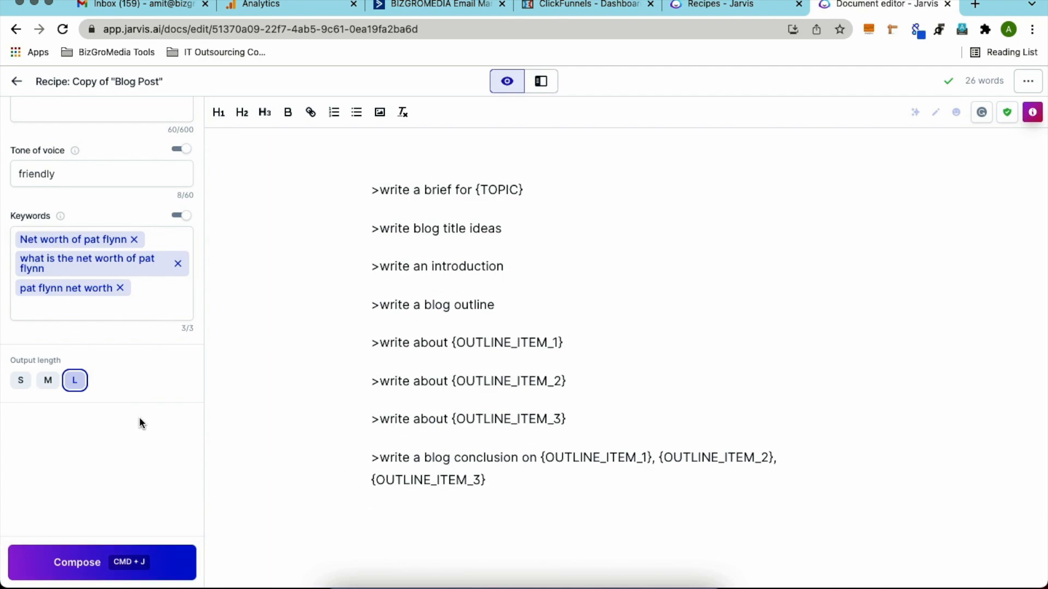
# - Replace TOPIC inside the braces of the brief command with the title text "Net worth of Pat Flynn"
pyautogui.scroll(3, 140, 420)
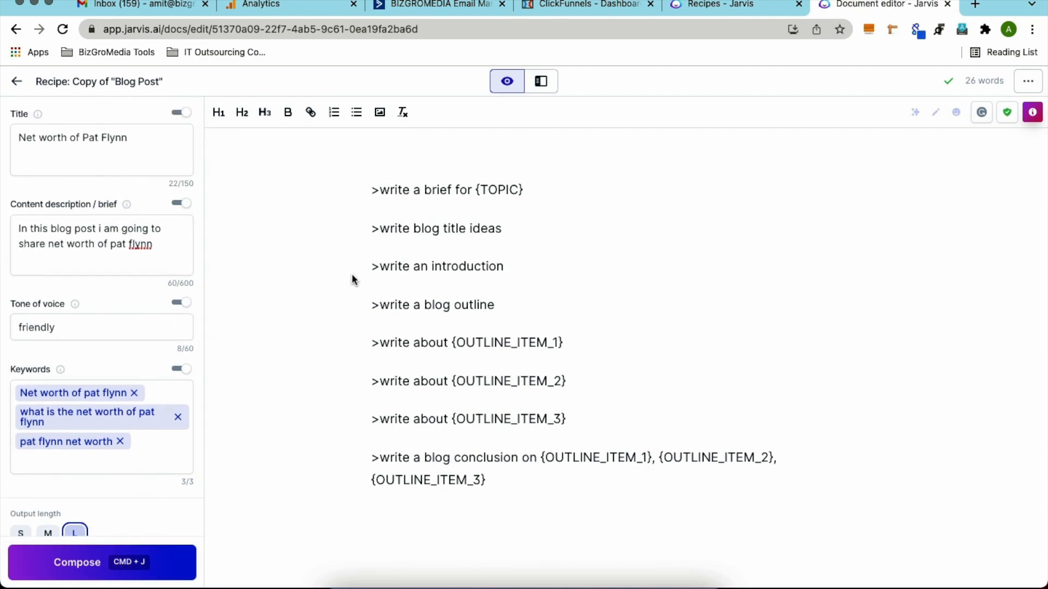
pyautogui.tripleClick(118, 139)
pyautogui.press('super+c')
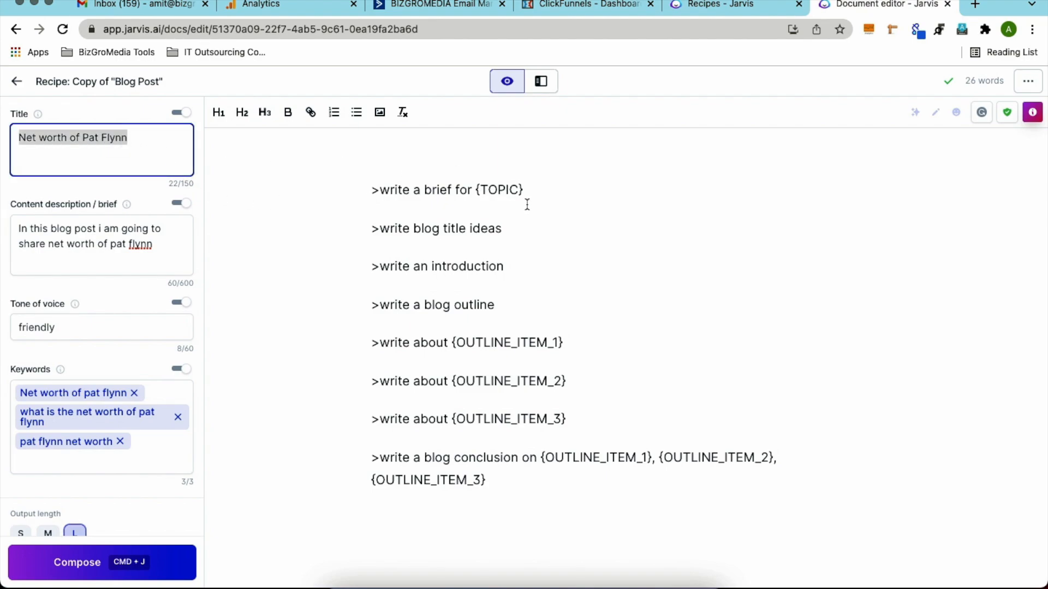
pyautogui.doubleClick(498, 190)
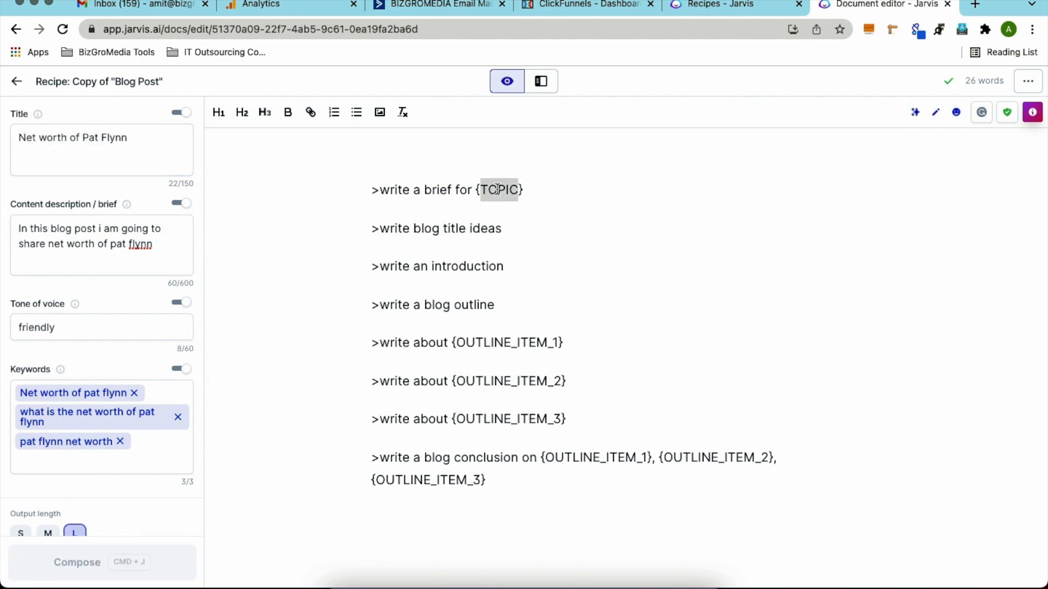
pyautogui.press('super+v')
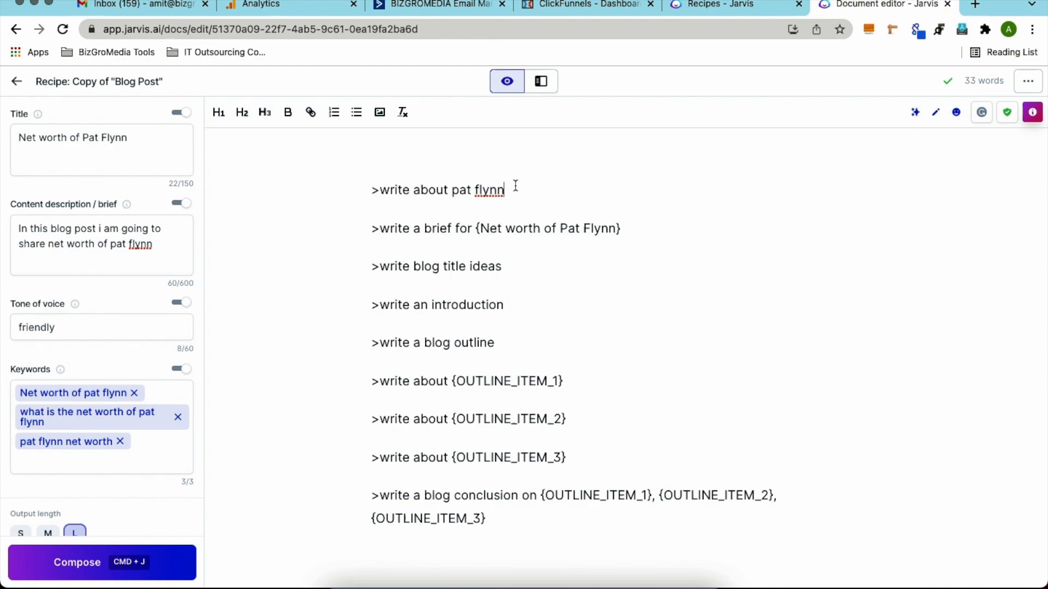
# - Generate text from a ">write about pat flynn" command placed above the brief command and read through the result
pyautogui.press('super+j')
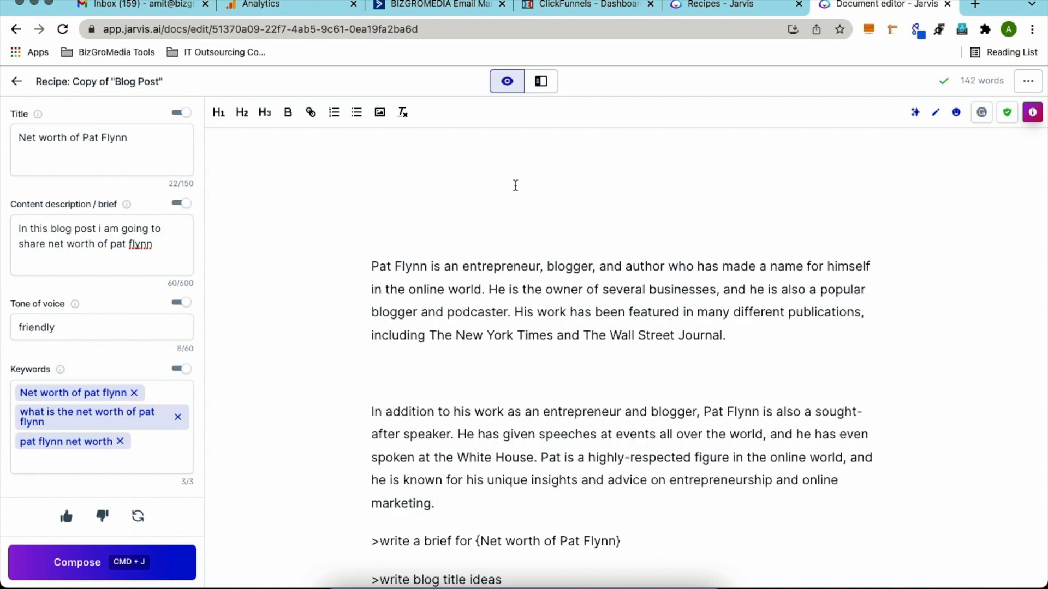
pyautogui.scroll(-3, 578, 334)
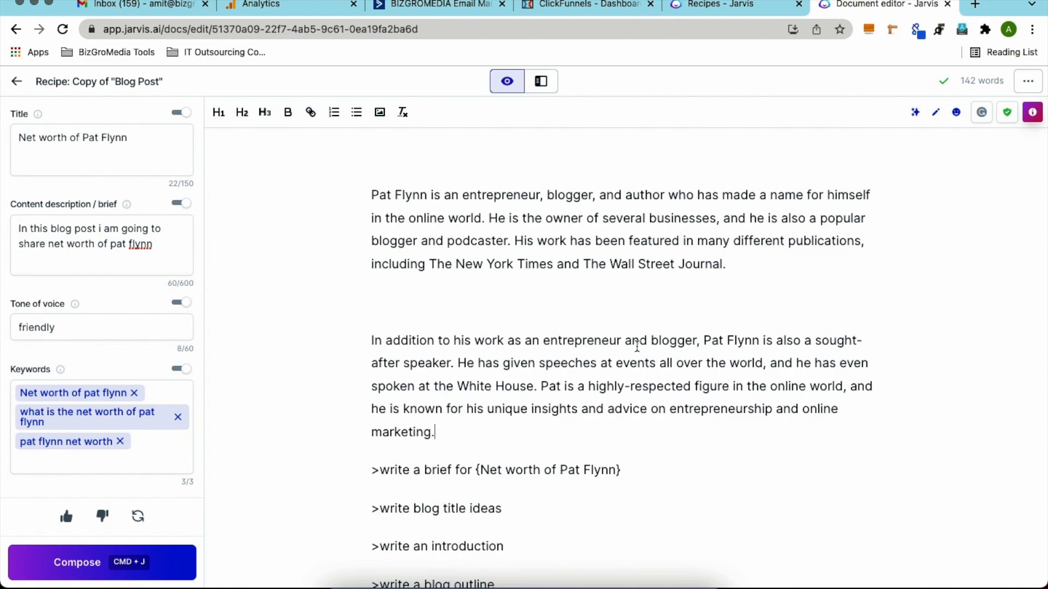
pyautogui.scroll(-1, 740, 352)
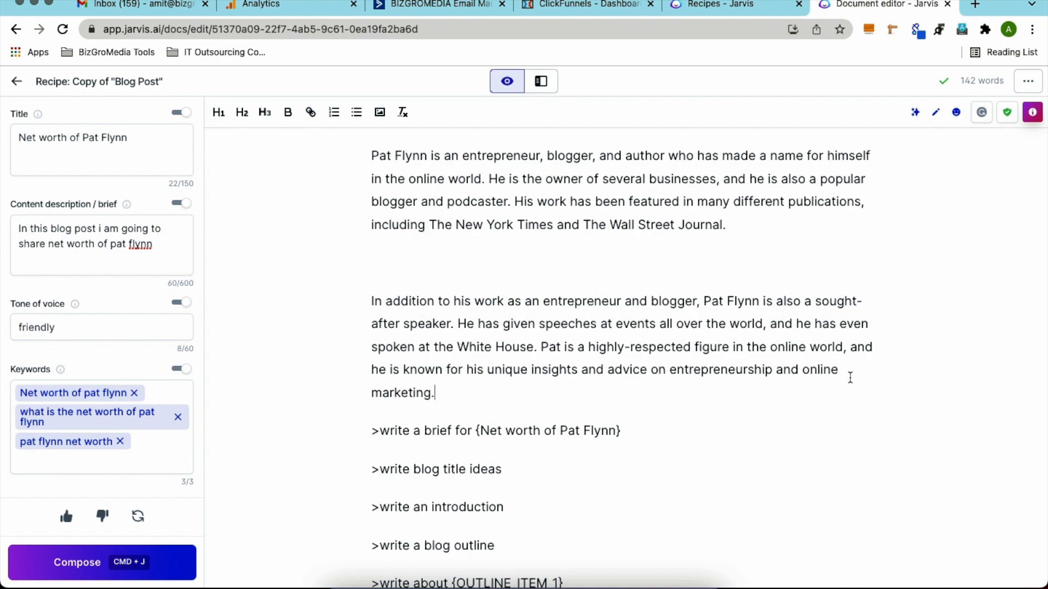
# - Review the generated paragraphs about Pat Flynn and rate the output as a good completion
pyautogui.scroll(1, 575, 205)
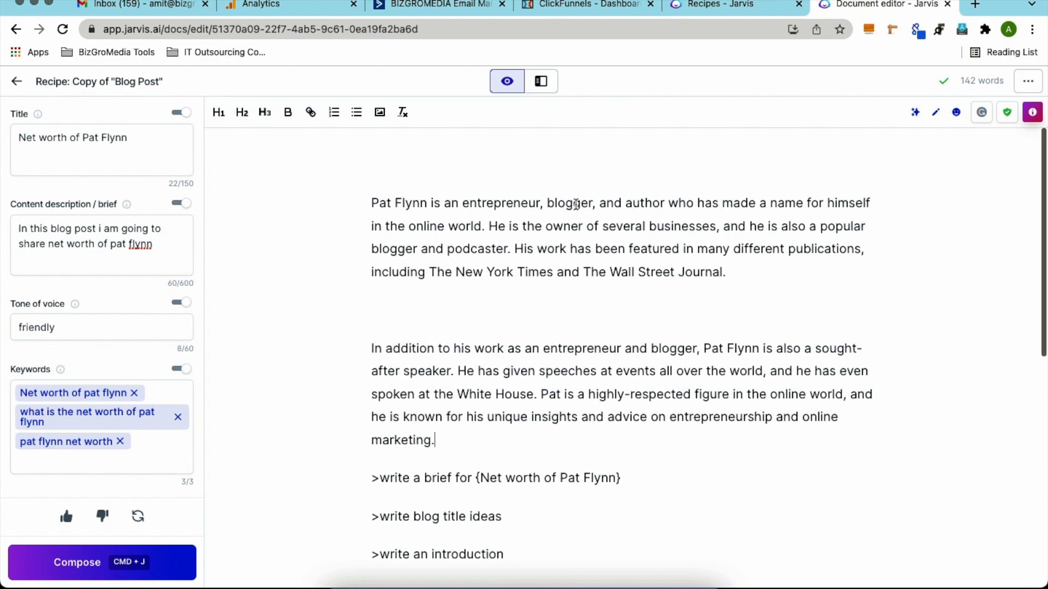
pyautogui.scroll(-1, 656, 274)
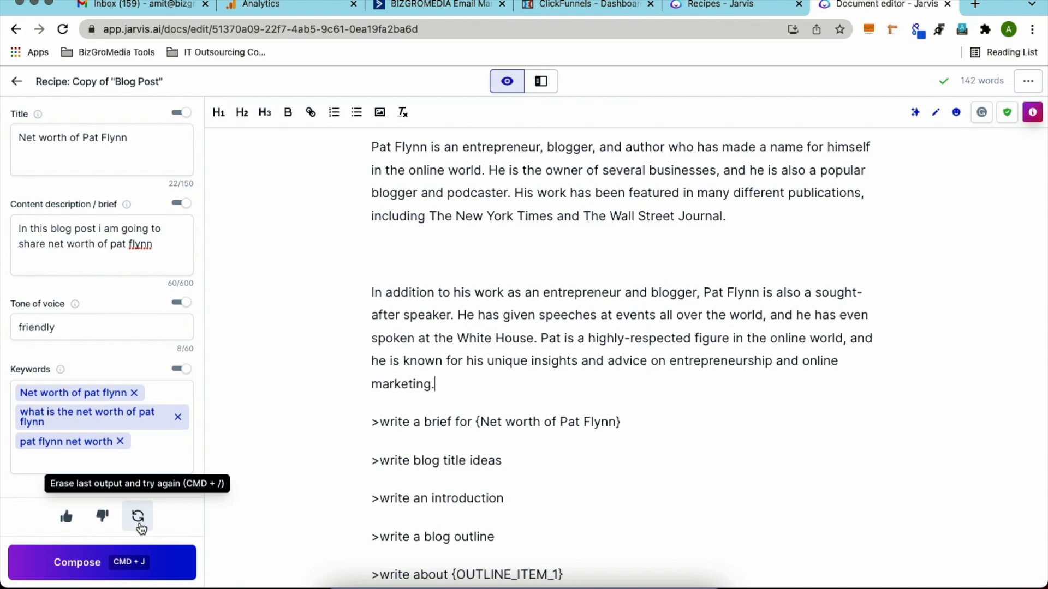
pyautogui.scroll(1, 582, 461)
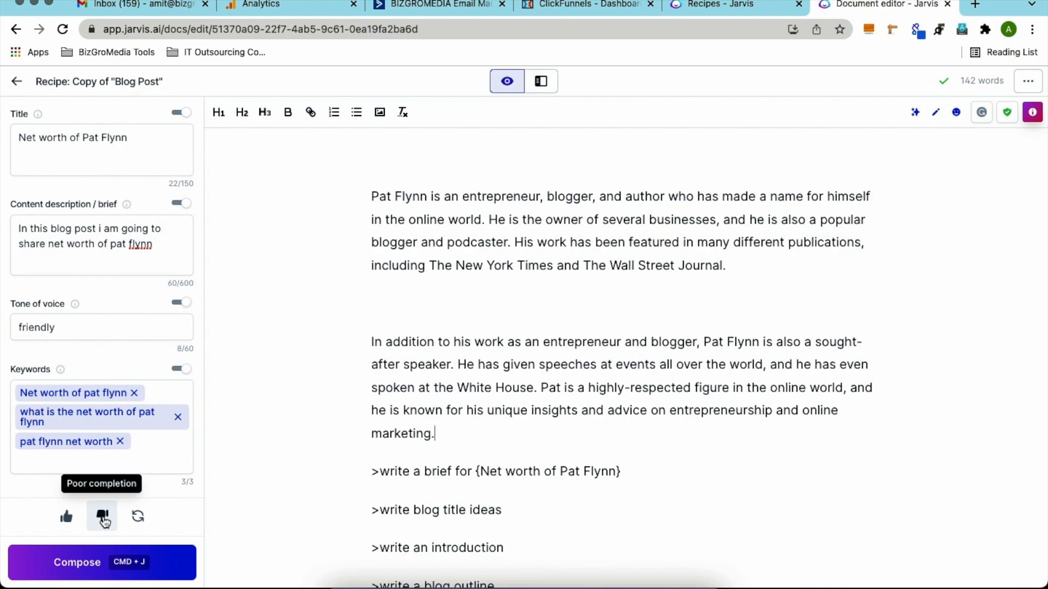
pyautogui.click(65, 520)
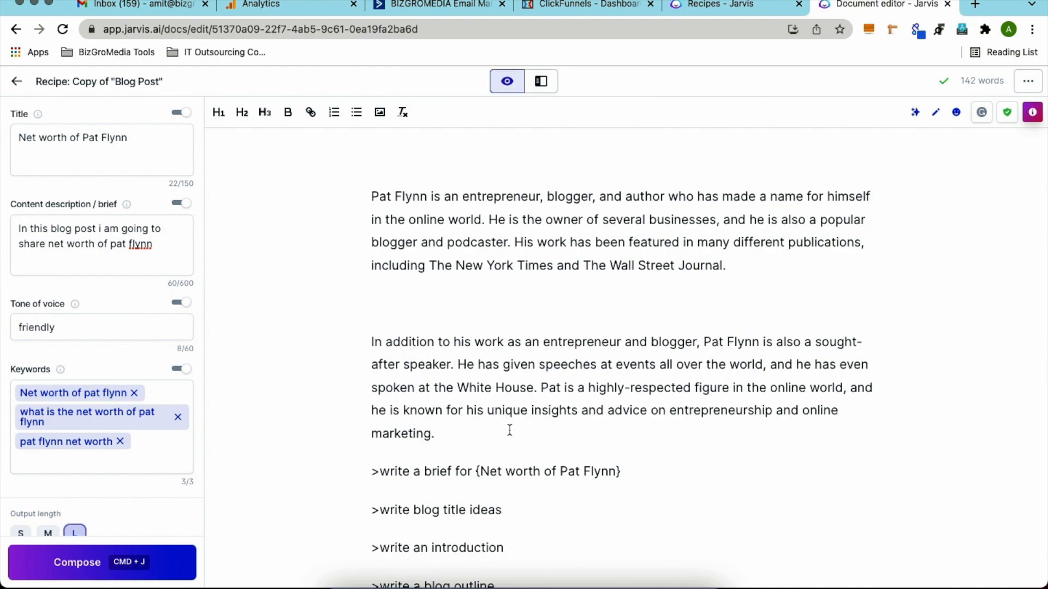
# - Delete the ">write a brief for {Net worth of Pat Flynn}" command below the generated paragraphs
pyautogui.scroll(-3, 510, 430)
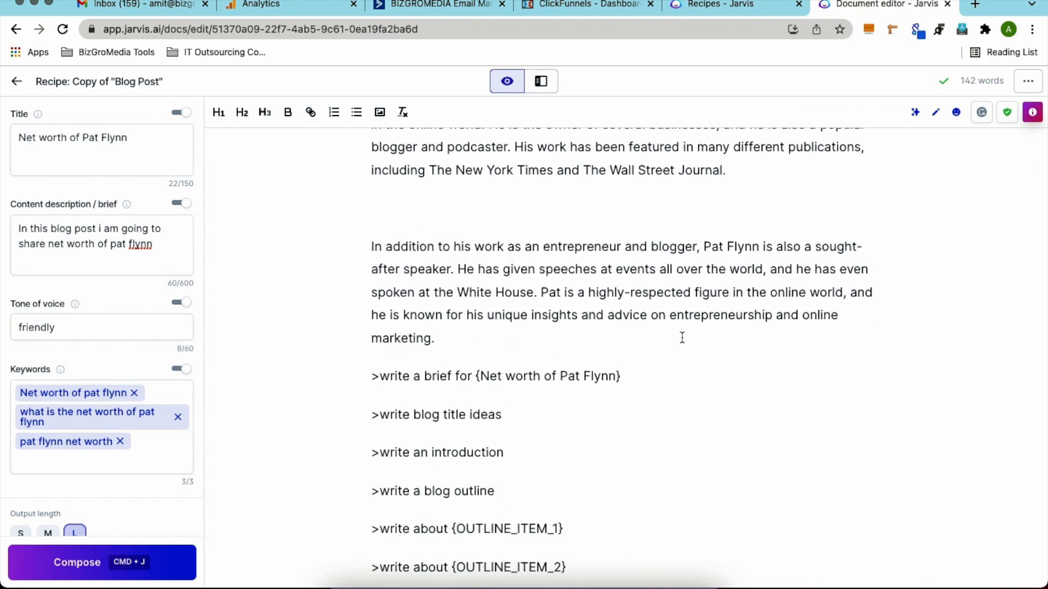
pyautogui.scroll(3, 493, 343)
pyautogui.scroll(-4, 495, 345)
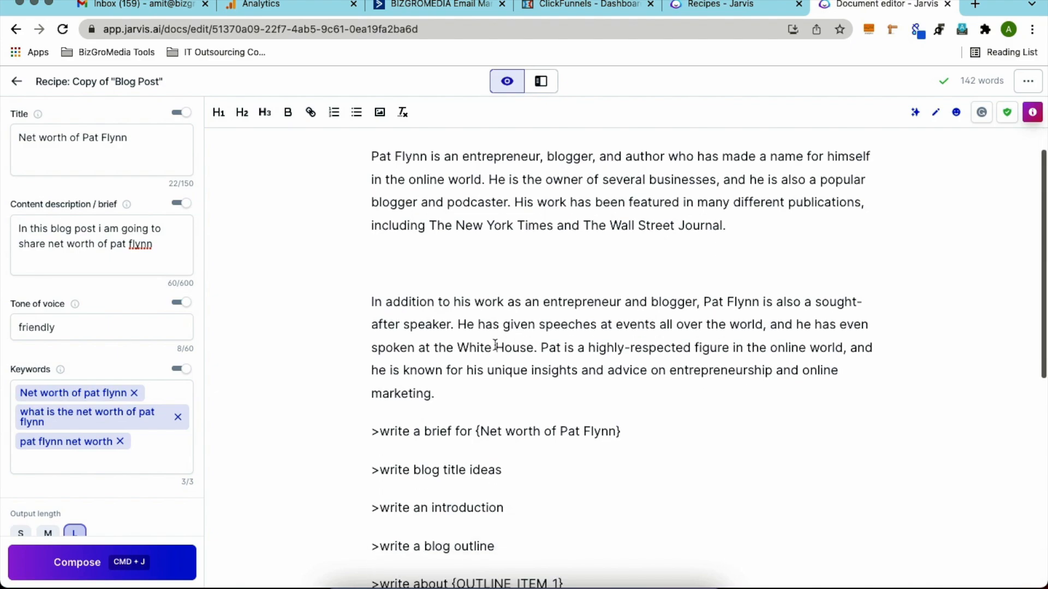
pyautogui.click(642, 337)
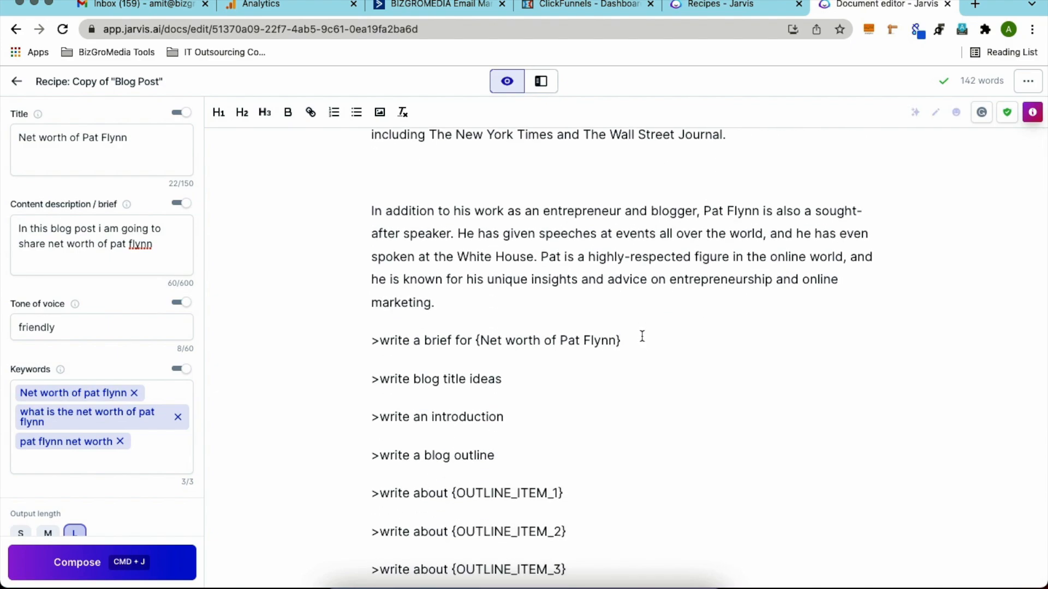
pyautogui.press('Return')
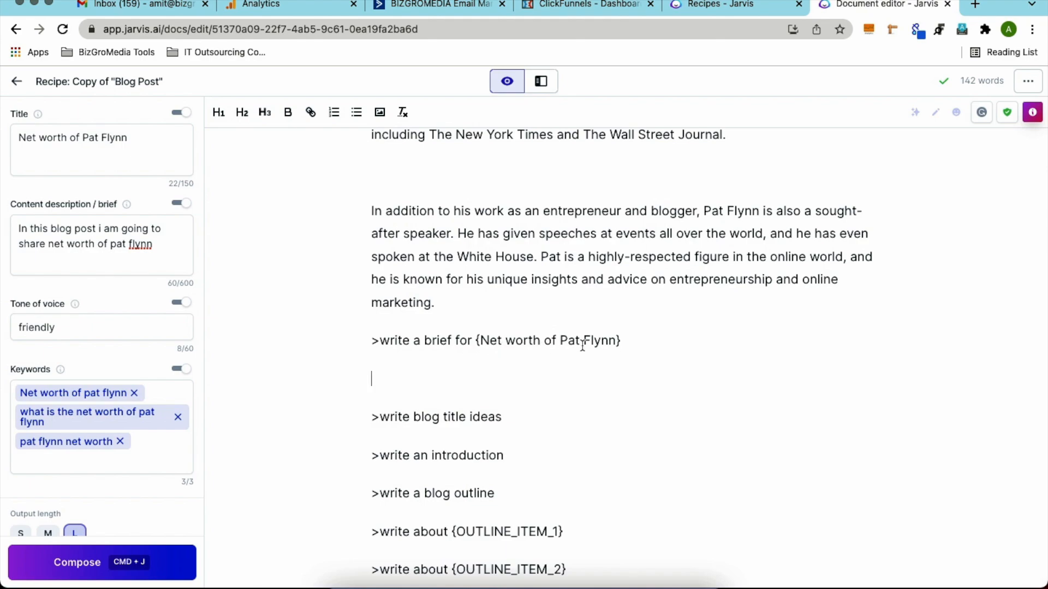
pyautogui.click(478, 340)
pyautogui.press('BackSpace')
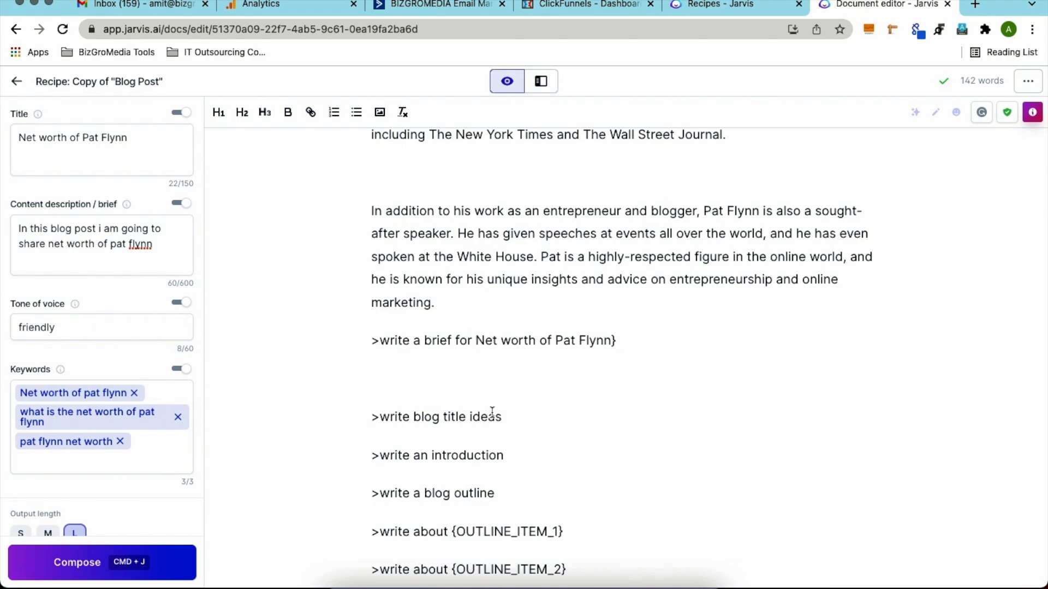
pyautogui.press('BackSpace')
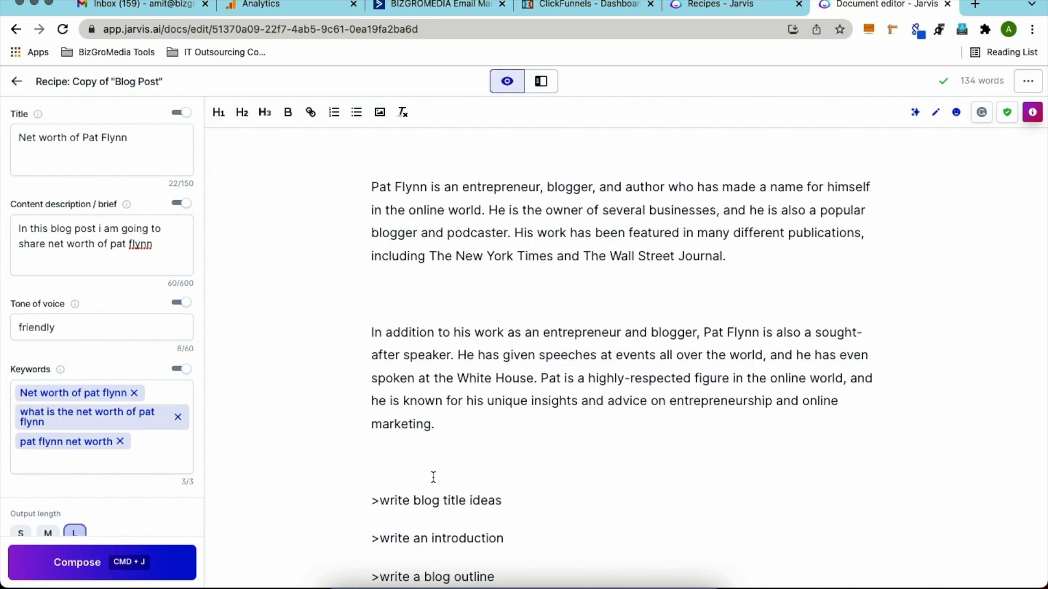
# - Generate text from a ">write about early life of pat flynn" command placed above the blog title ideas command
pyautogui.scroll(-2, 433, 478)
pyautogui.write('>write about early ')
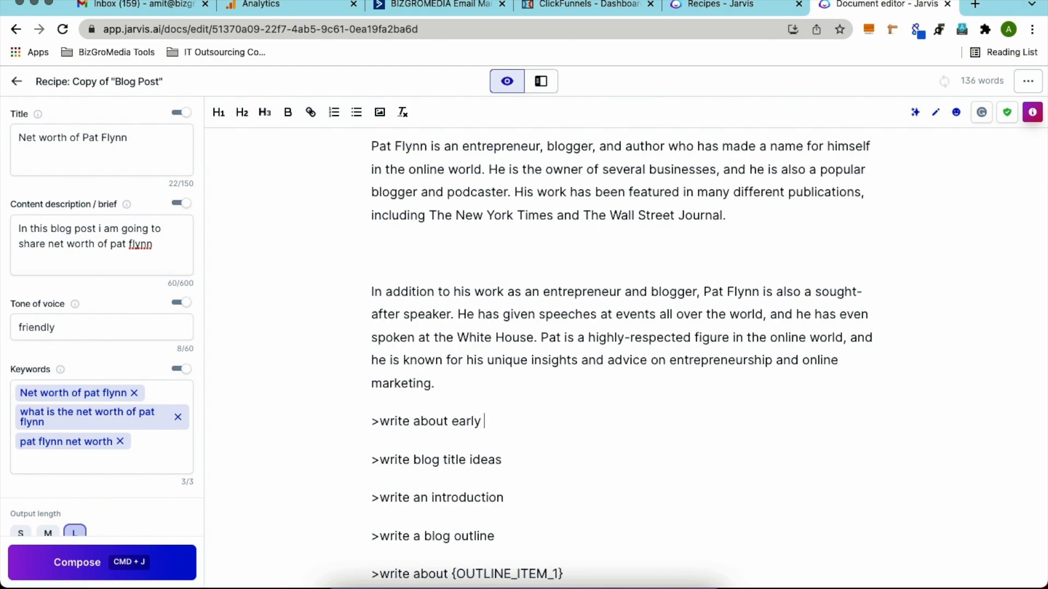
pyautogui.write('life of')
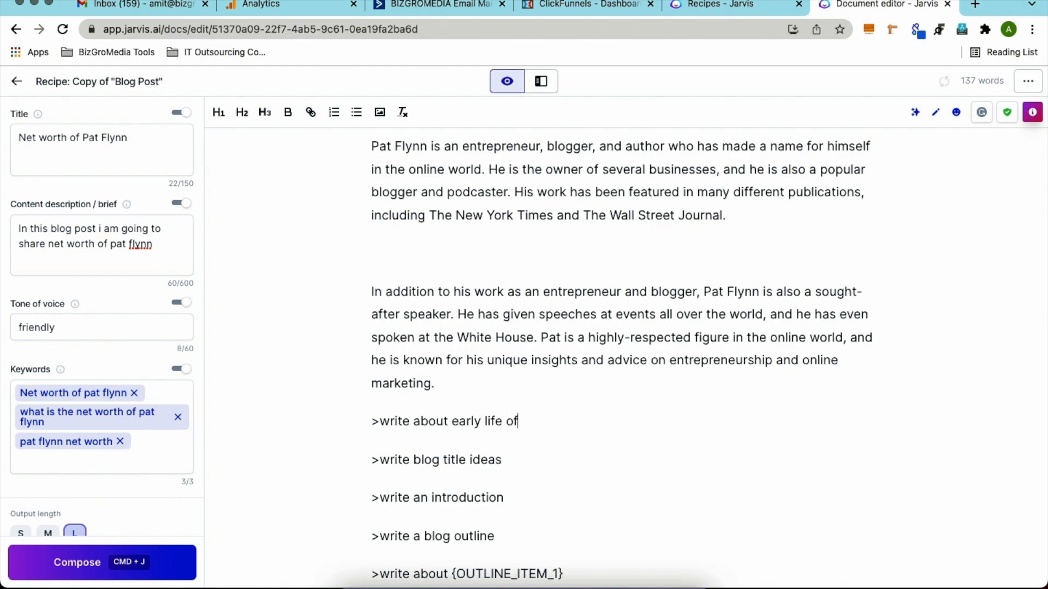
pyautogui.write(' pat flynn')
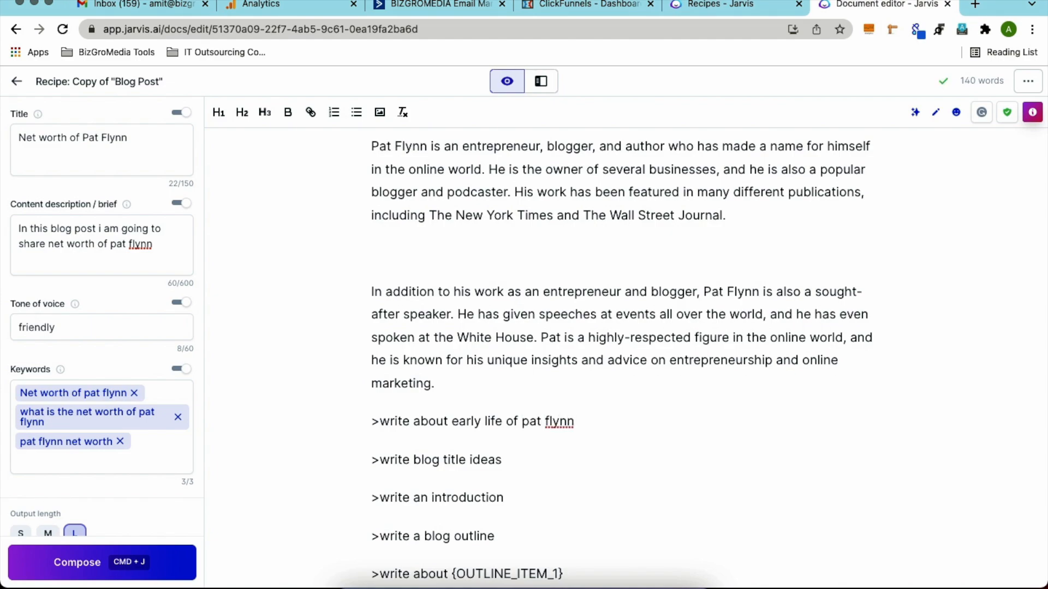
pyautogui.press('super+j')
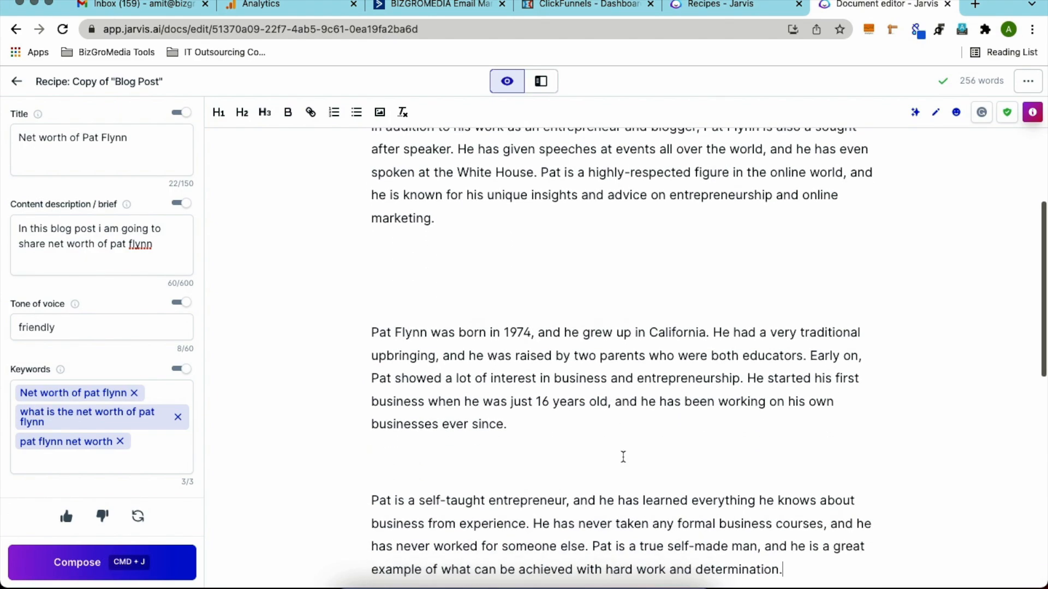
# - Read through the generated paragraphs about Pat Flynn's early life and compare them with the text above
pyautogui.scroll(-1, 623, 457)
pyautogui.scroll(1, 623, 458)
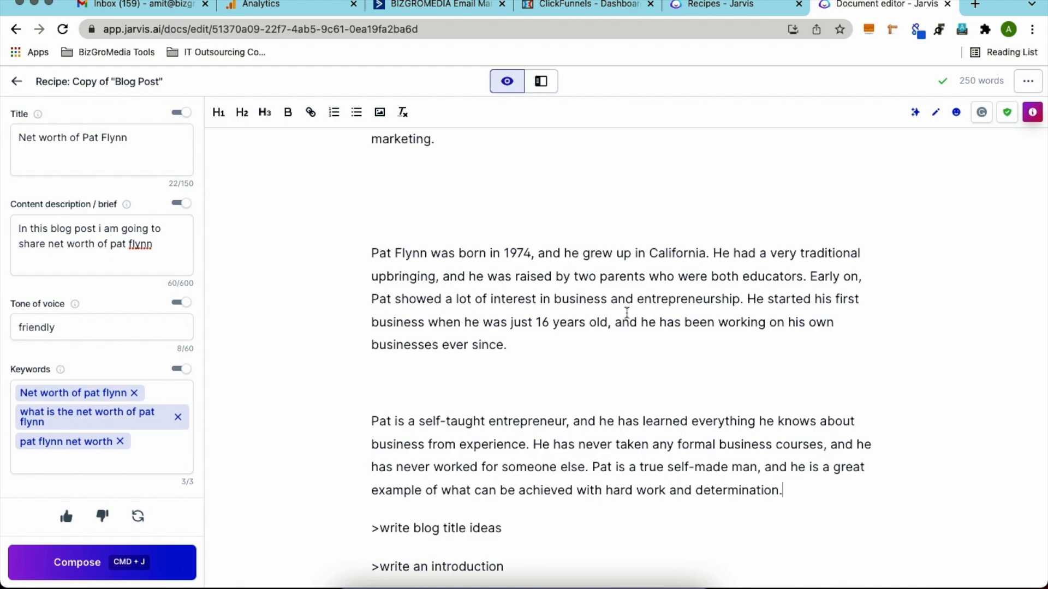
pyautogui.scroll(-3, 643, 356)
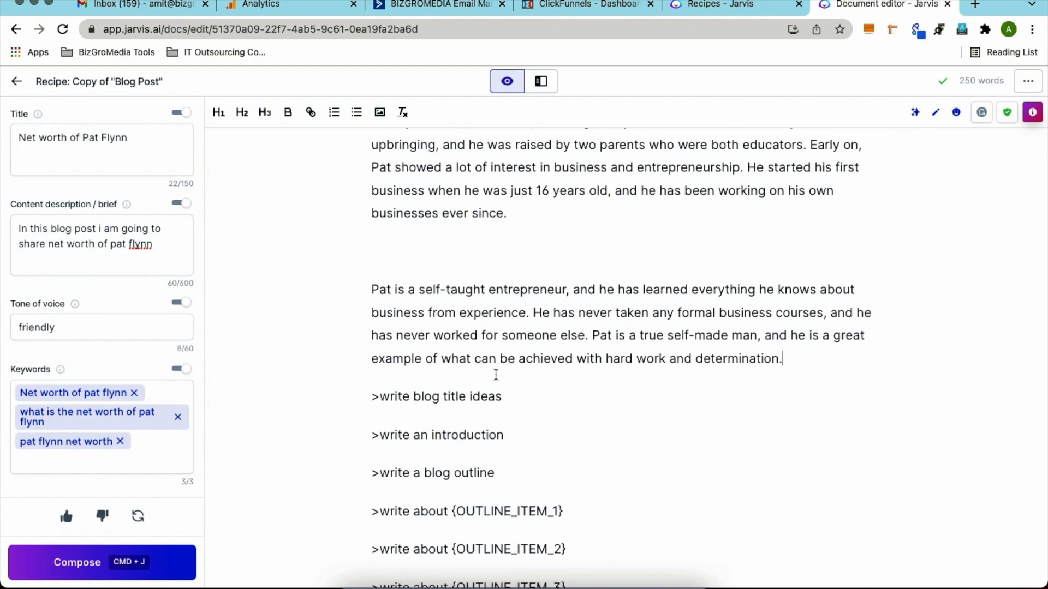
pyautogui.scroll(10, 632, 367)
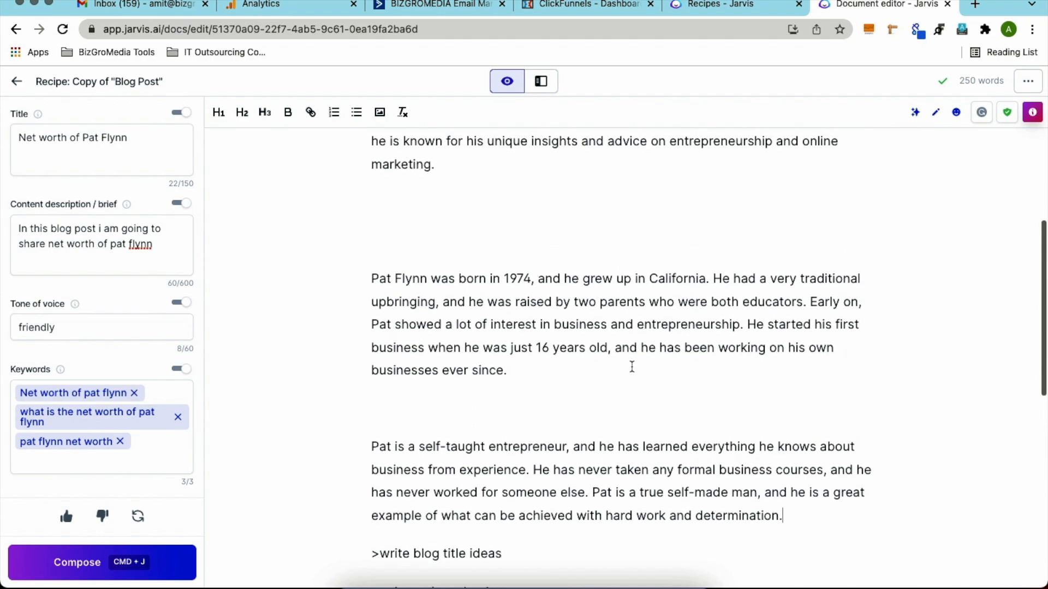
pyautogui.scroll(-10, 631, 366)
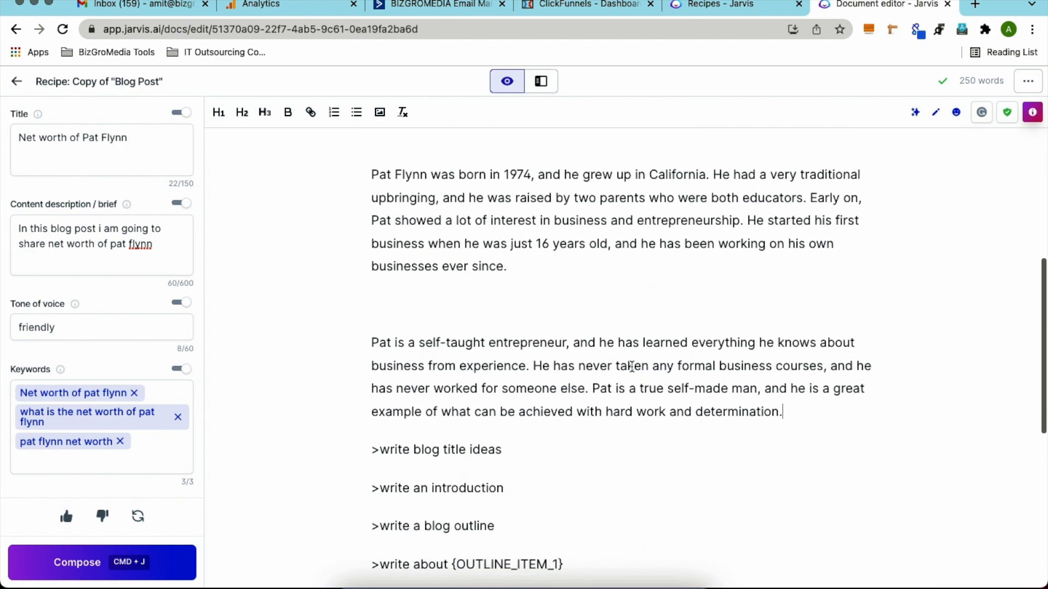
pyautogui.scroll(3, 632, 367)
pyautogui.scroll(-1, 632, 367)
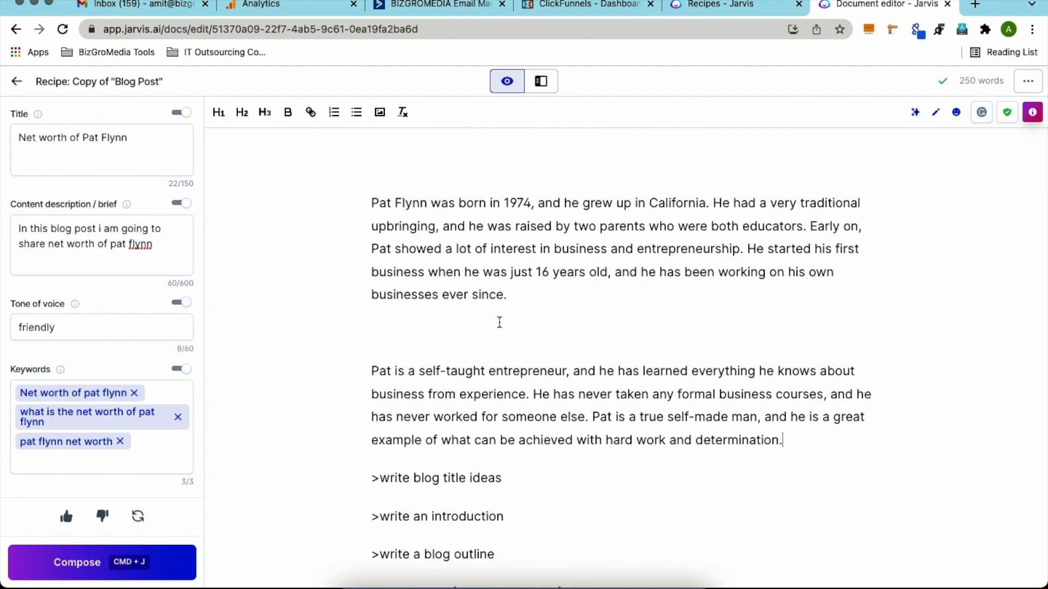
pyautogui.scroll(3, 507, 316)
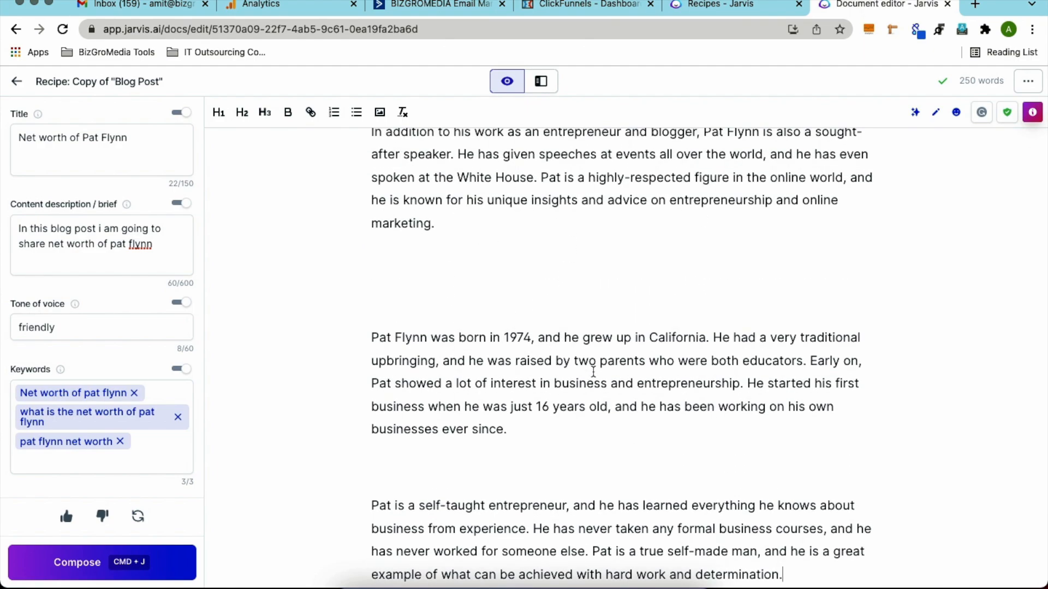
pyautogui.scroll(-3, 594, 368)
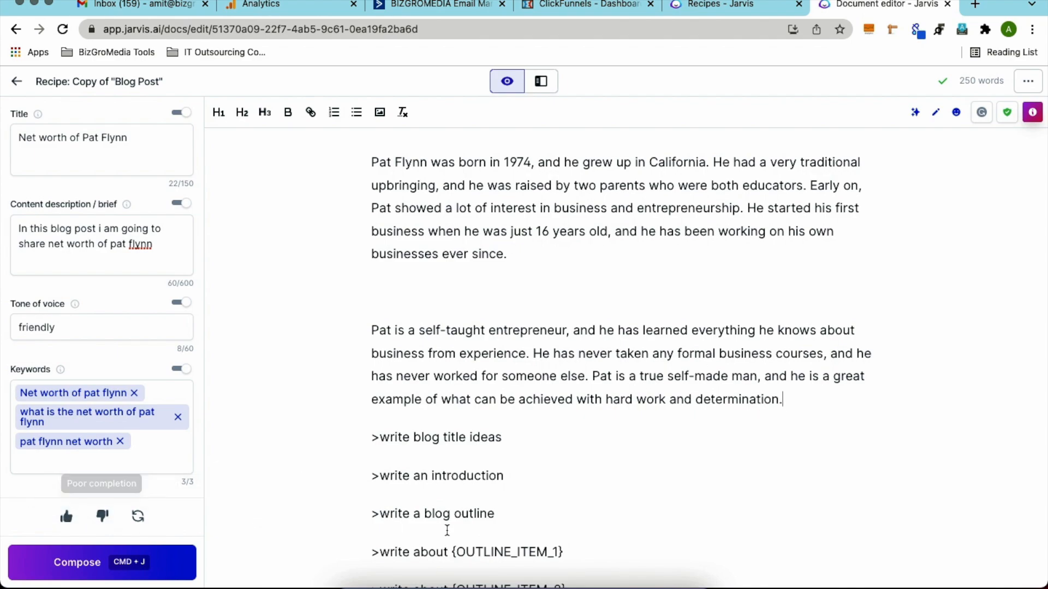
# - Add a "***" separator line below the early life paragraphs and start a new line after it
pyautogui.press('Return')
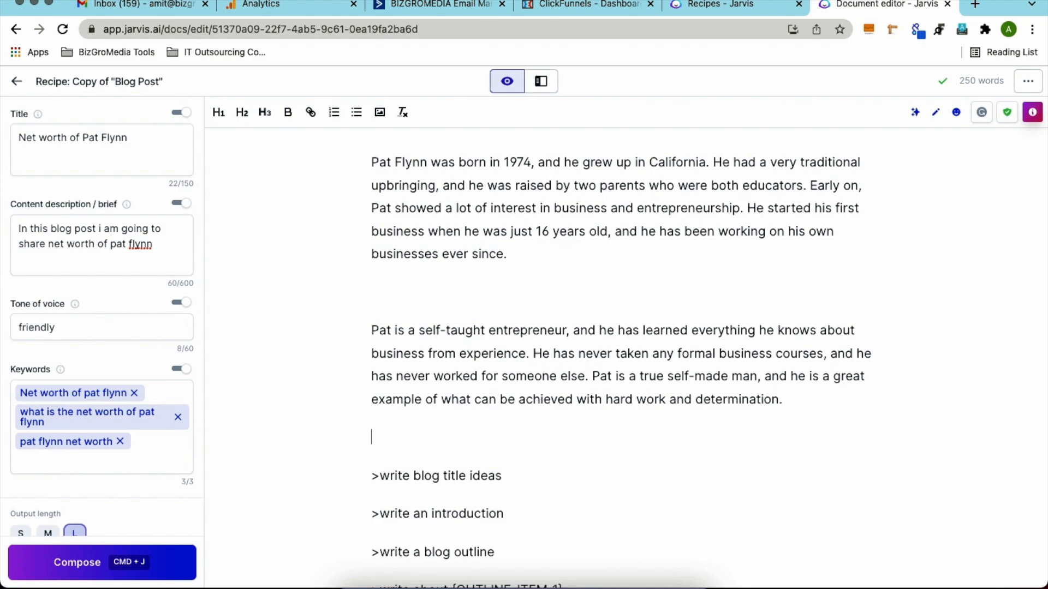
pyautogui.write('**')
pyautogui.press('Return')
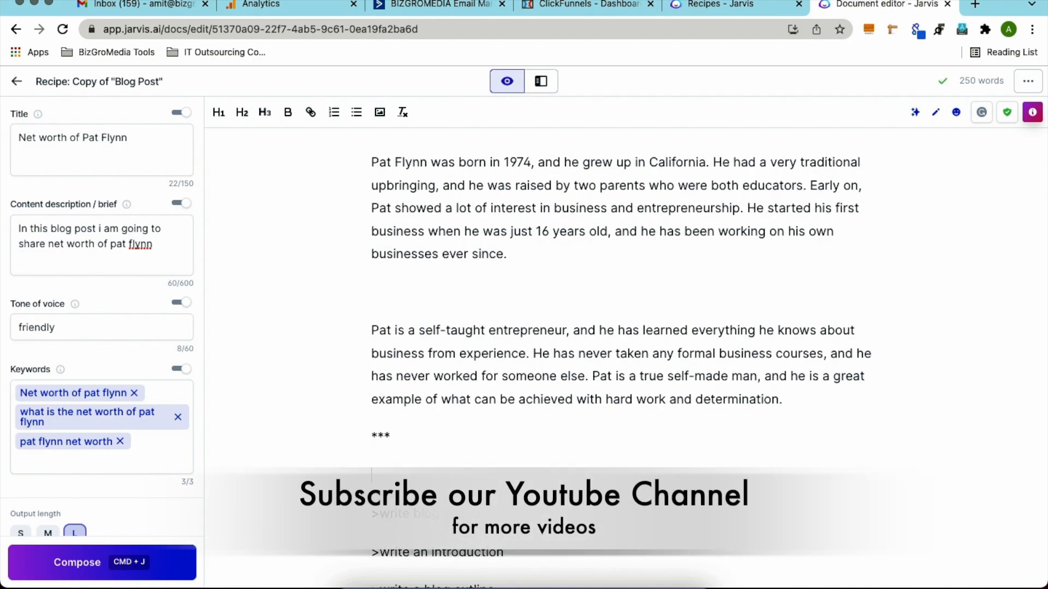
# - Generate text from a ">Write about net worth of pat flynn" command placed below the "***" separator
pyautogui.scroll(-3, 622, 327)
pyautogui.scroll(-1, 622, 327)
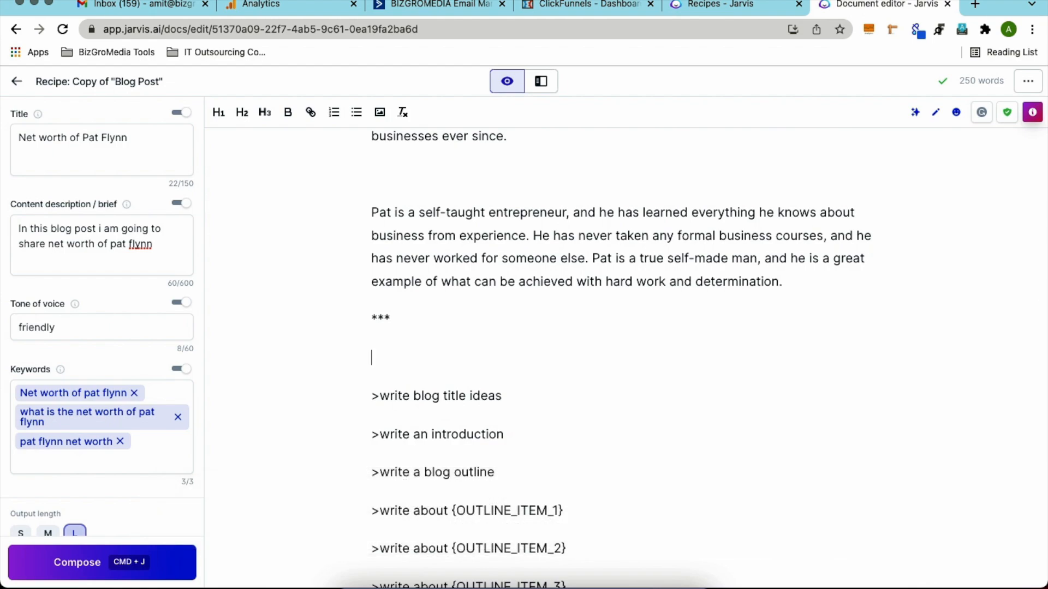
pyautogui.write('>Write about n')
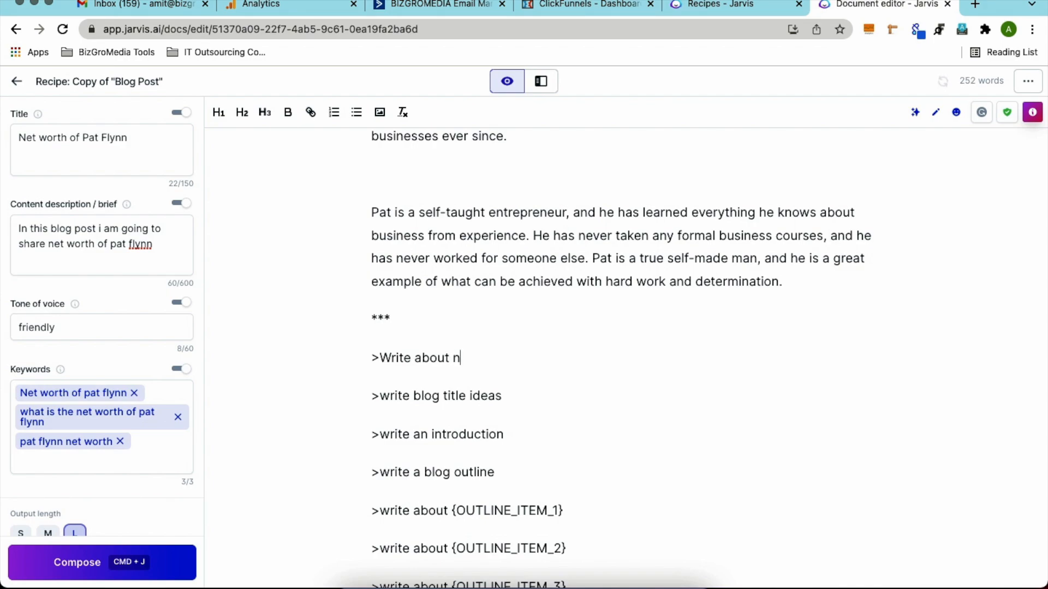
pyautogui.write('et worth of pay')
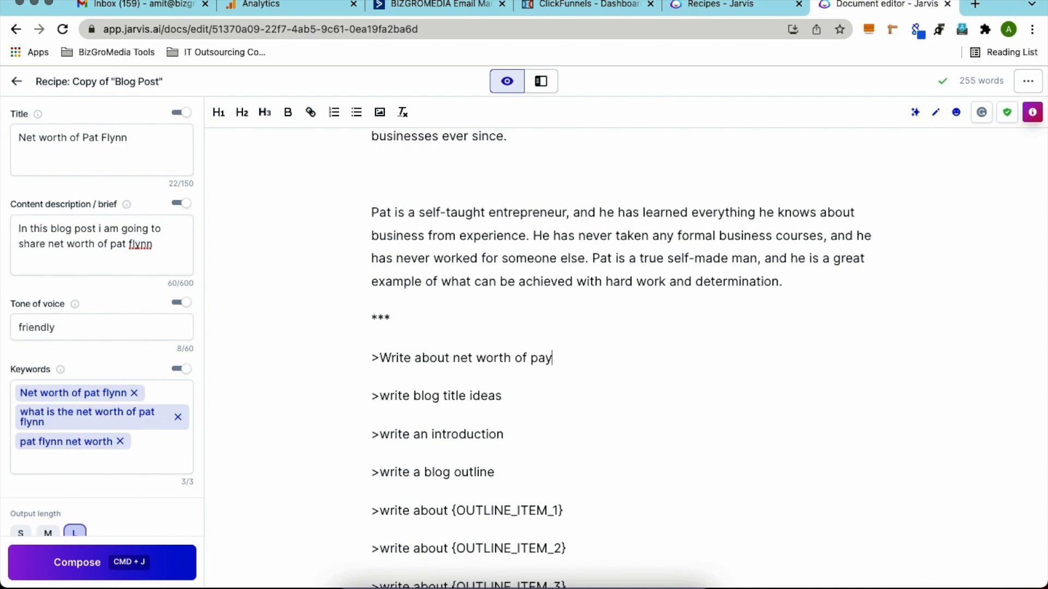
pyautogui.press('BackSpace')
pyautogui.write('t fynn')
pyautogui.press('BackSpace')
pyautogui.press('BackSpace')
pyautogui.press('BackSpace')
pyautogui.write('lynn')
pyautogui.press('super+j')
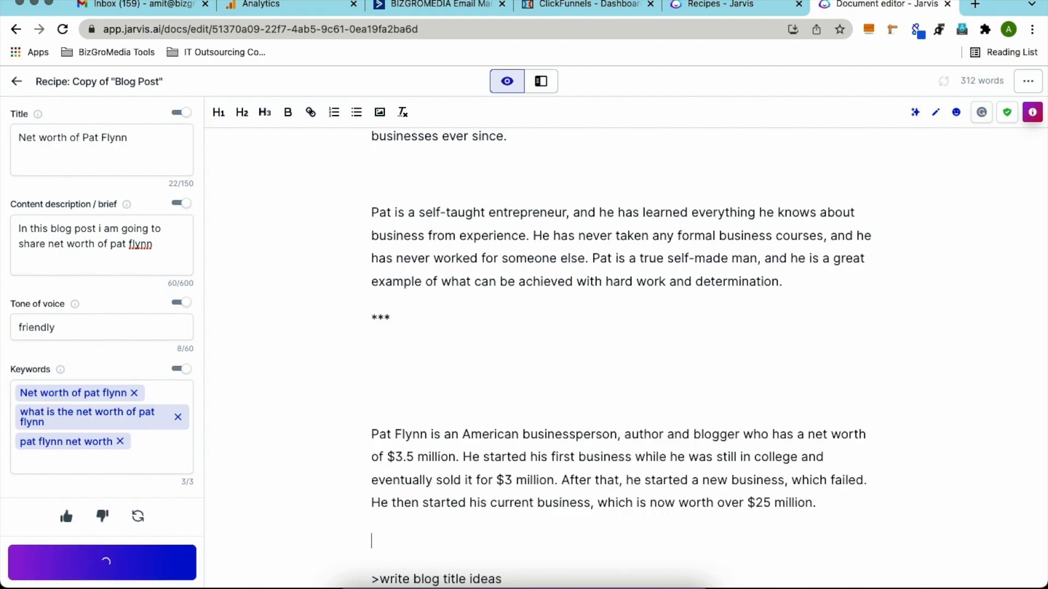
# - Examine the generated net worth paragraph, the earlier sections and the remaining recipe commands in the document
pyautogui.scroll(-3, 628, 360)
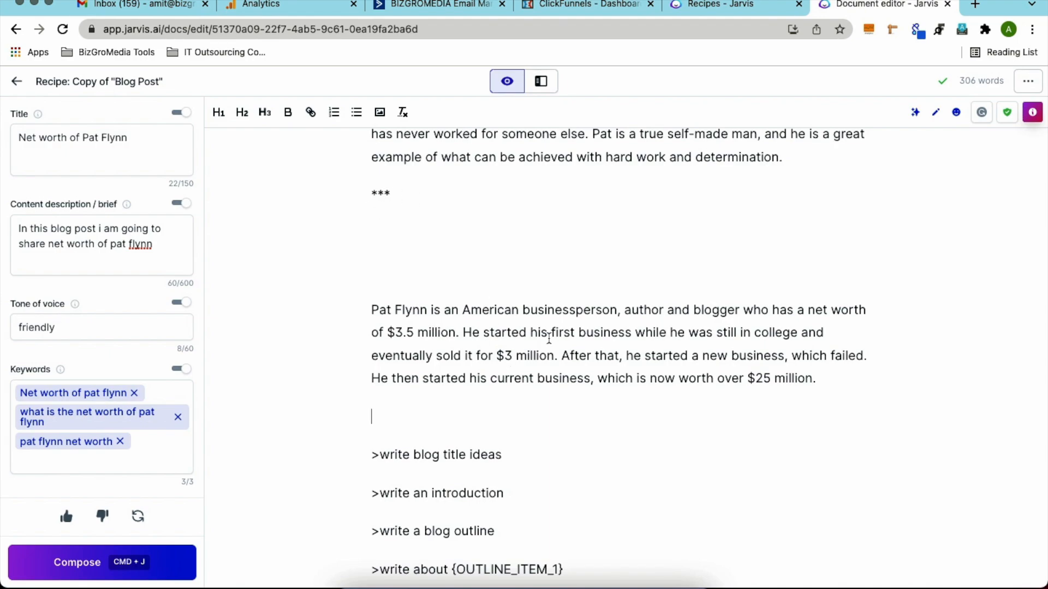
pyautogui.scroll(2, 549, 339)
pyautogui.scroll(7, 548, 338)
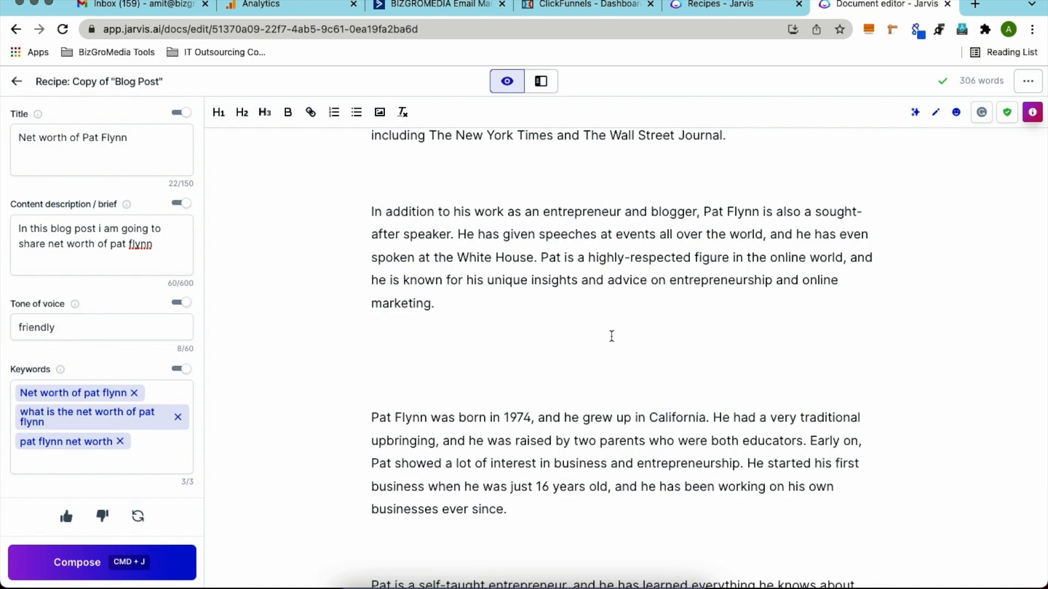
pyautogui.scroll(-4, 609, 334)
pyautogui.scroll(-5, 612, 336)
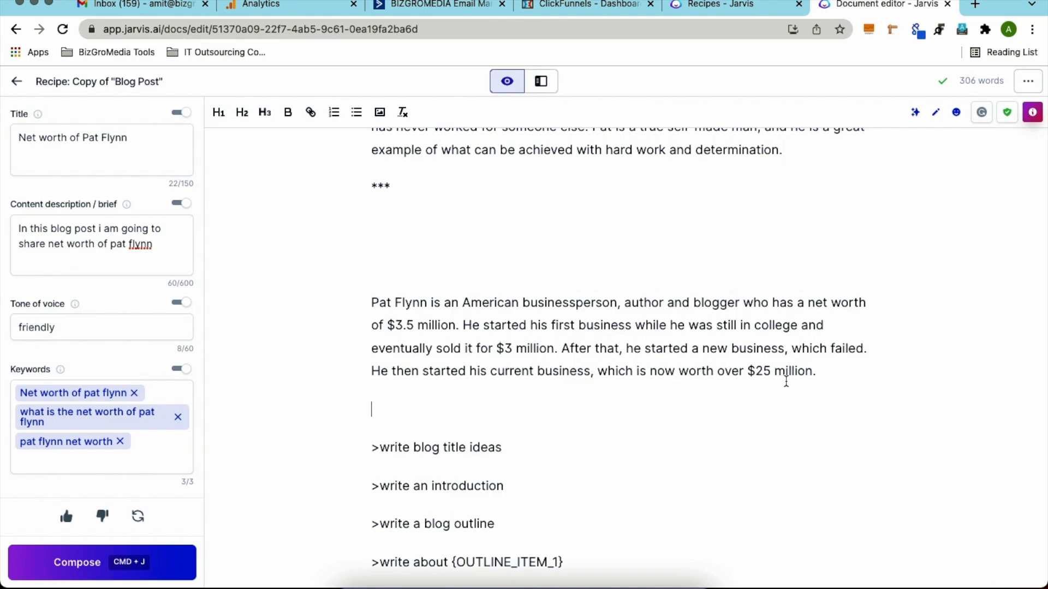
pyautogui.scroll(-2, 786, 381)
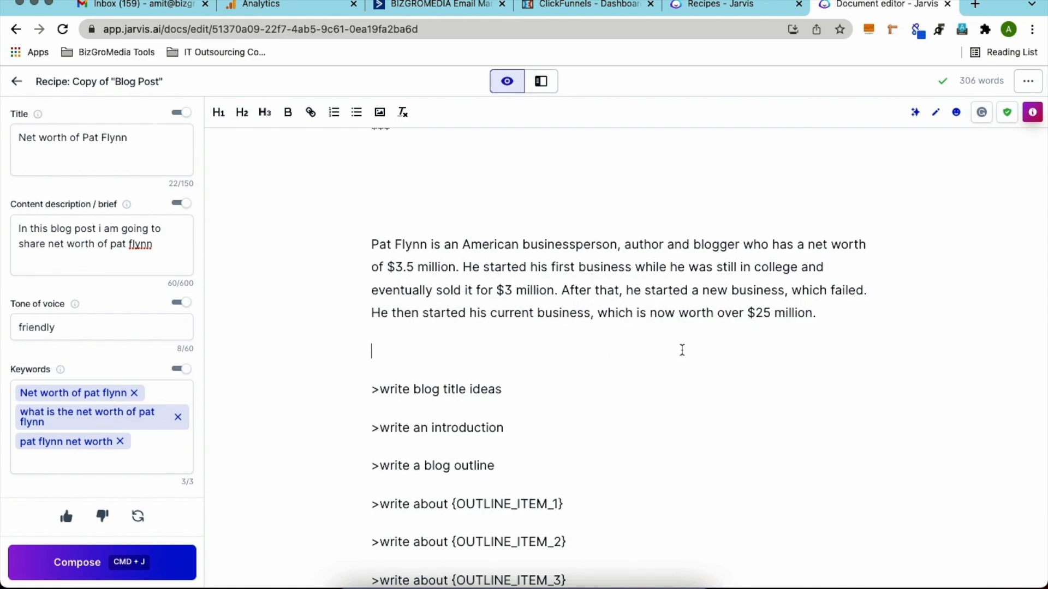
pyautogui.scroll(-4, 519, 417)
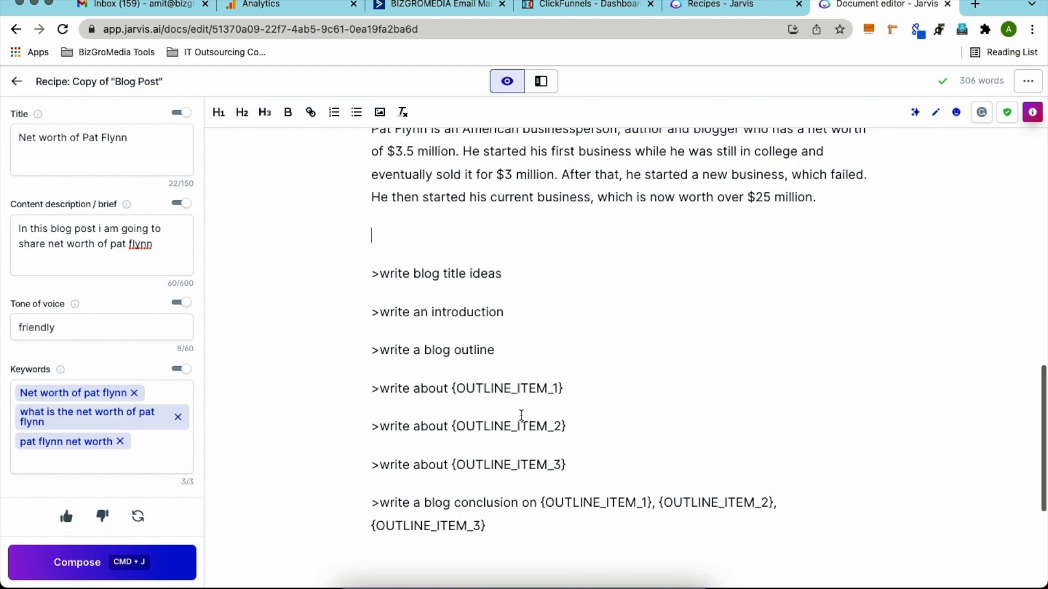
pyautogui.scroll(2, 521, 415)
pyautogui.scroll(15, 505, 390)
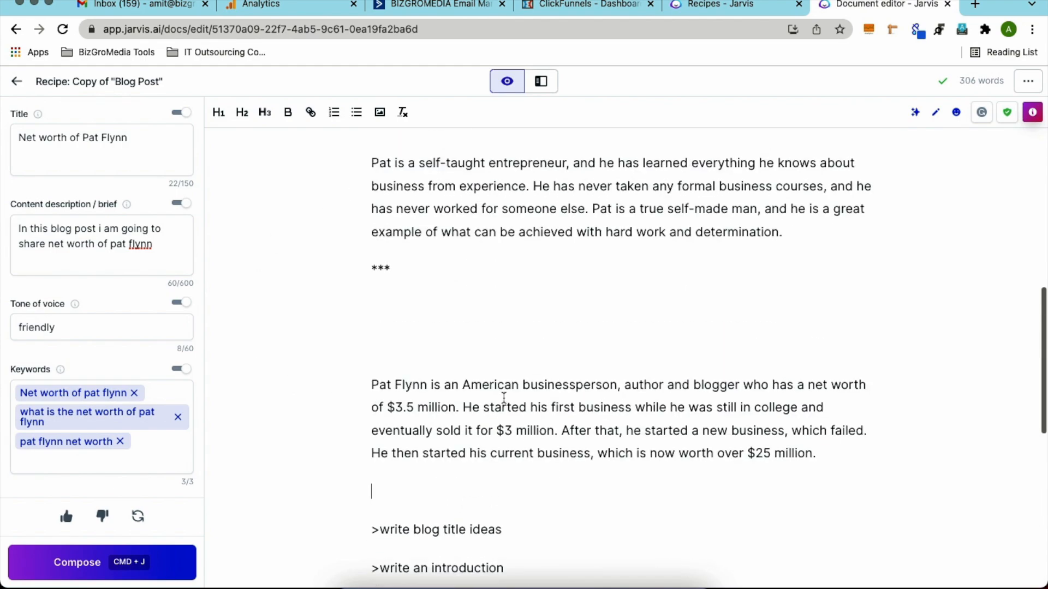
pyautogui.scroll(-20, 503, 397)
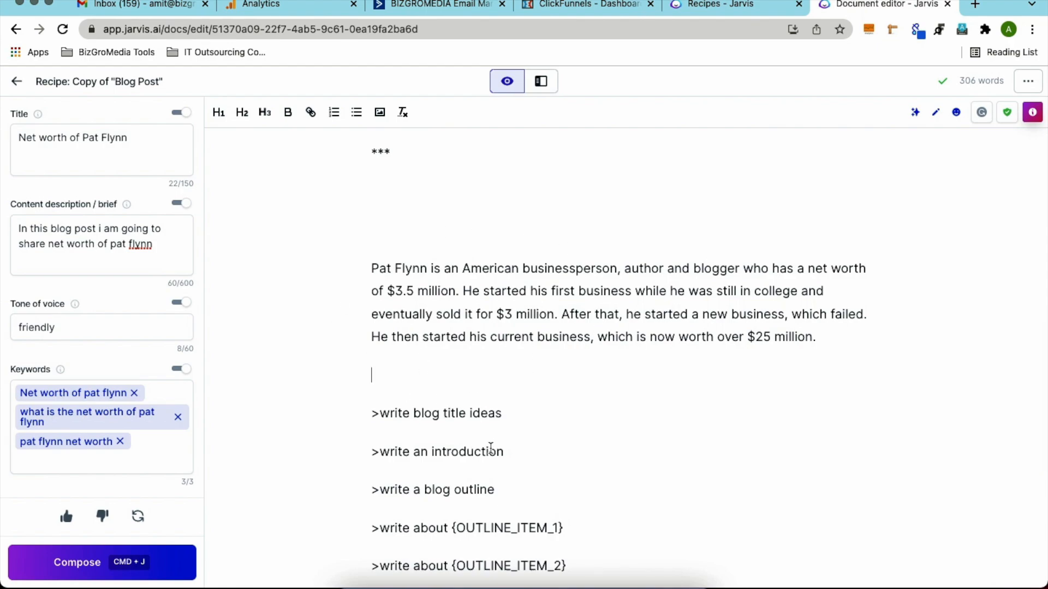
# - Add the heading "Net Worth of Pat Flynn" above the net worth paragraph and format it as heading level 2
pyautogui.scroll(3, 386, 339)
pyautogui.click(385, 328)
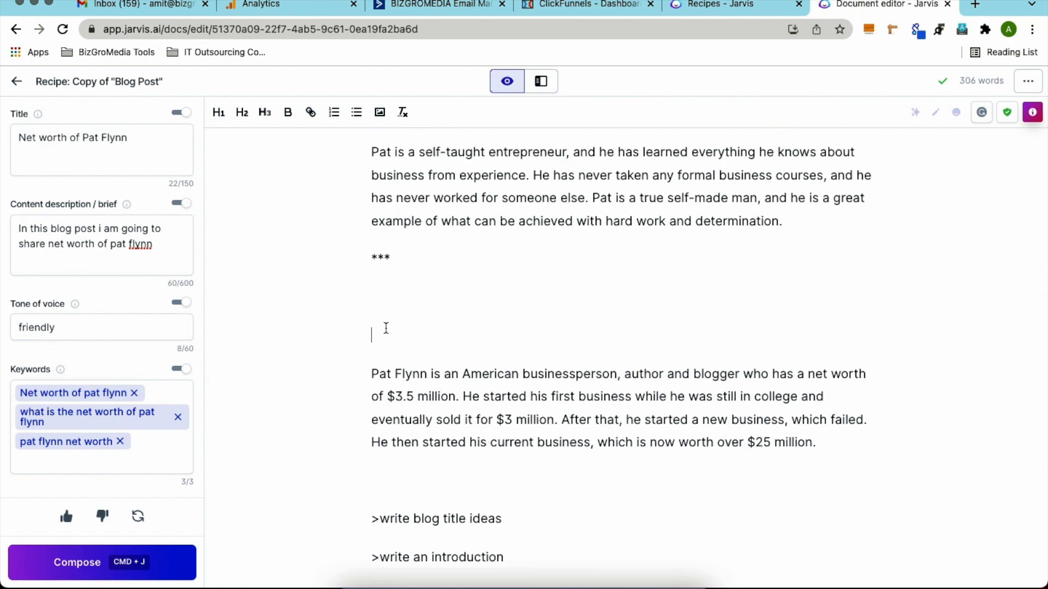
pyautogui.write('Net W')
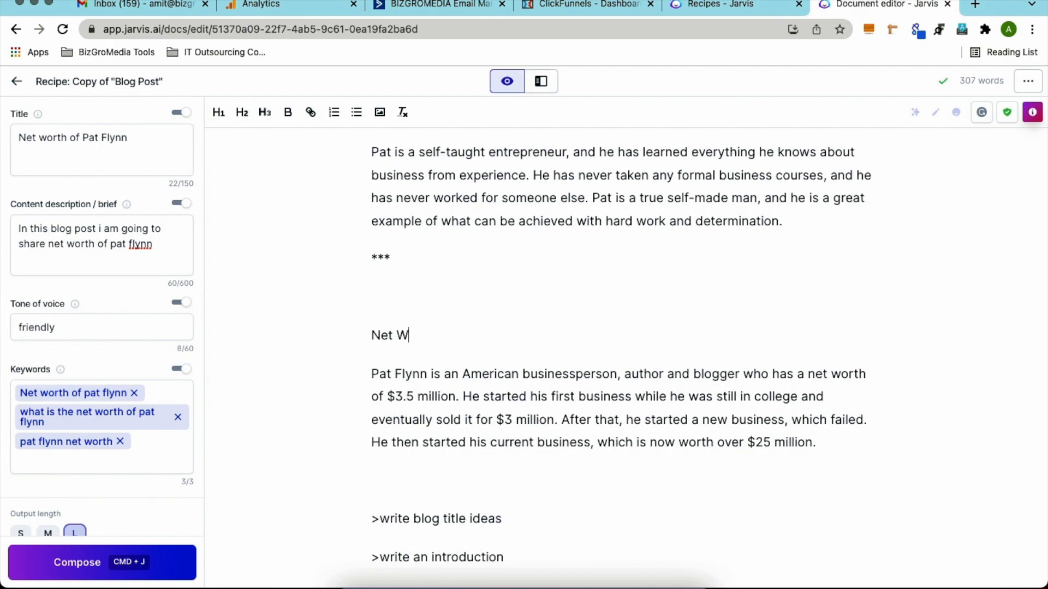
pyautogui.write('orth of Pat Flynn')
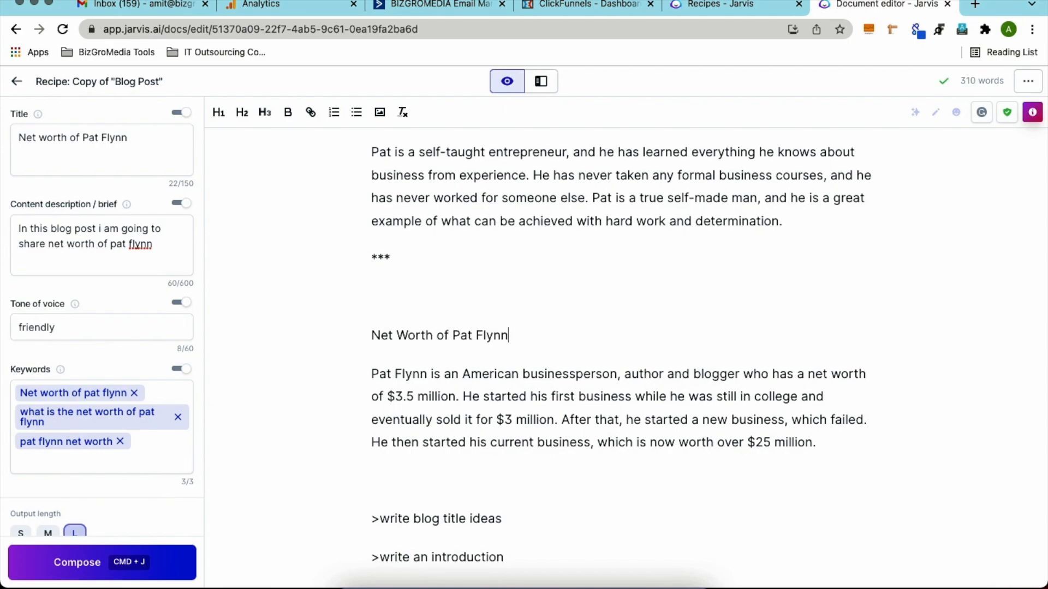
pyautogui.tripleClick(425, 335)
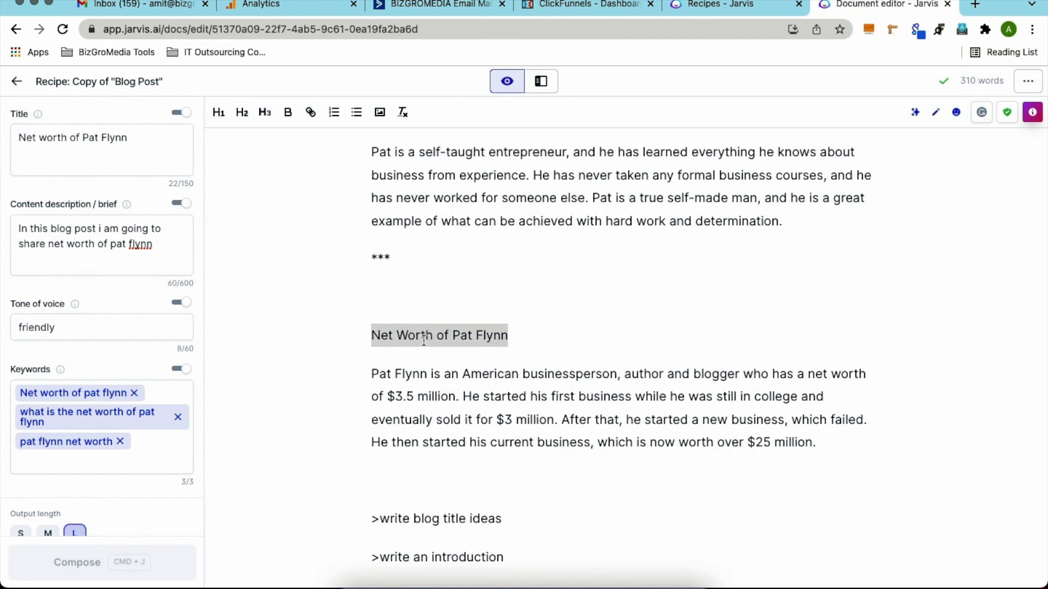
pyautogui.click(242, 116)
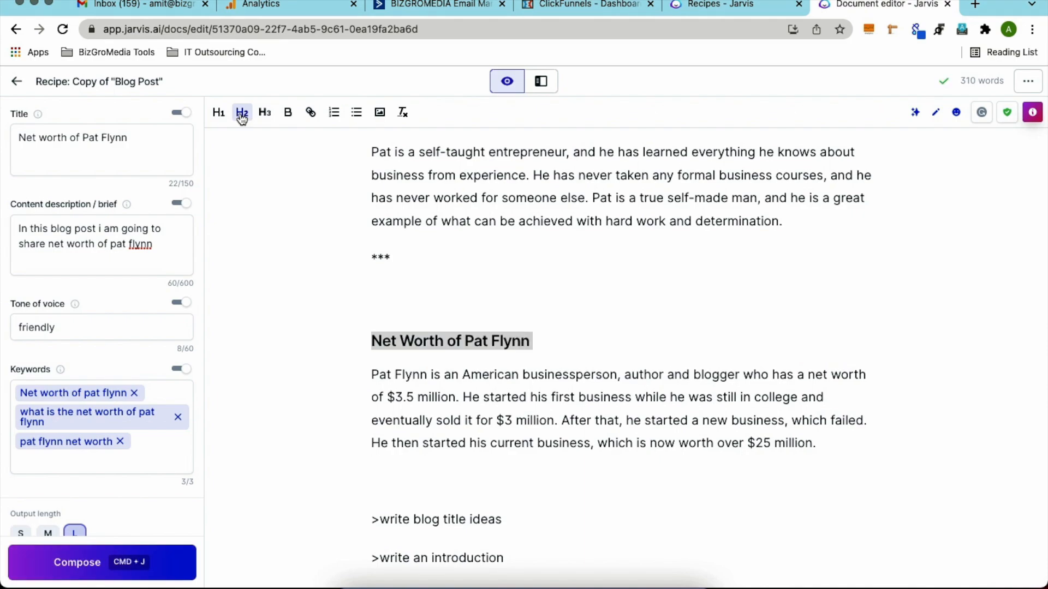
# - Remove the blank line between the two introductory paragraphs at the start of the document
pyautogui.scroll(-10, 540, 330)
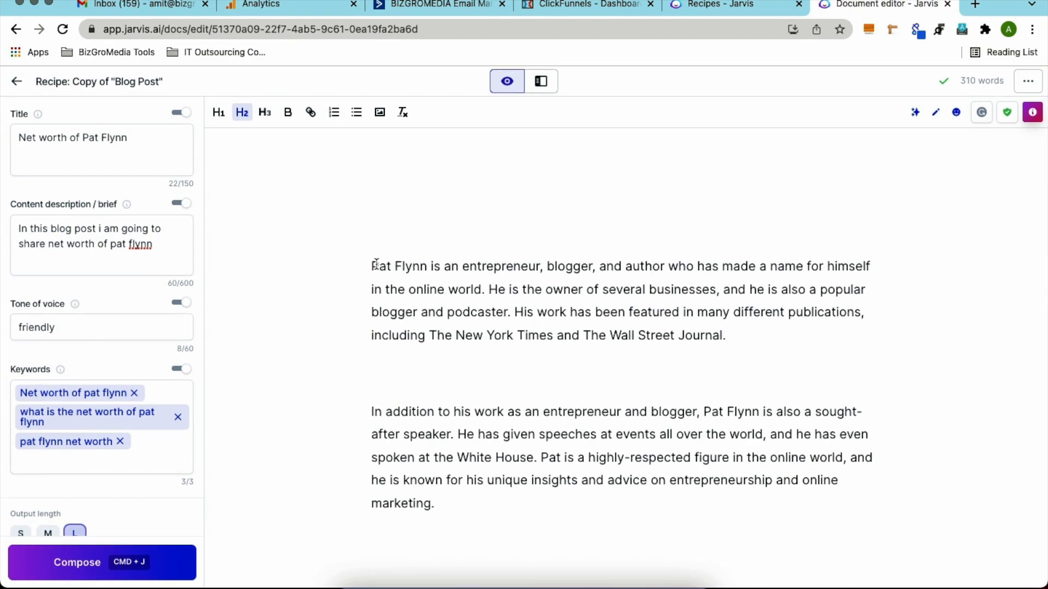
pyautogui.click(372, 410)
pyautogui.press('BackSpace')
# - Add the heading "Early life of Pat Flynn" above the paragraph about his birth and upbringing, formatted as heading level 2
pyautogui.scroll(-2, 431, 466)
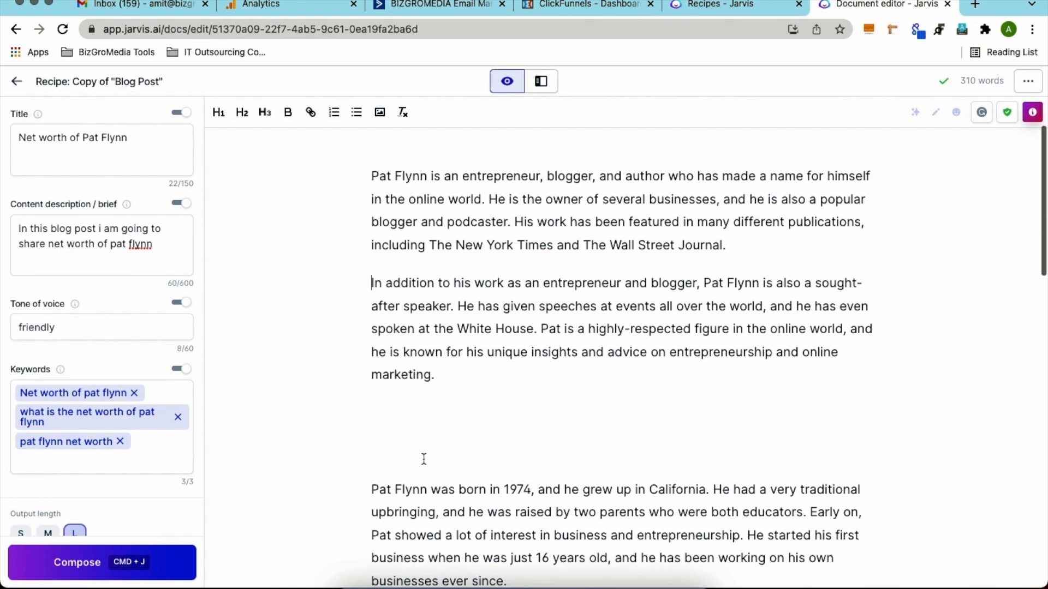
pyautogui.click(401, 437)
pyautogui.write('About ')
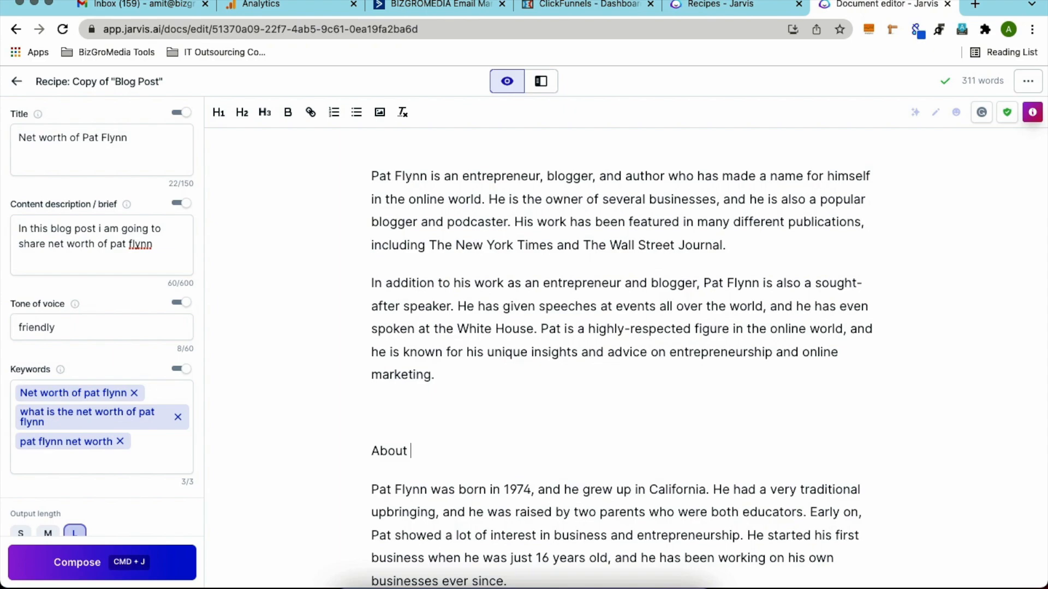
pyautogui.write('Pa')
pyautogui.press('BackSpace')
pyautogui.press('BackSpace')
pyautogui.press('BackSpace')
pyautogui.press('BackSpace')
pyautogui.press('BackSpace')
pyautogui.press('BackSpace')
pyautogui.press('BackSpace')
pyautogui.press('BackSpace')
pyautogui.write('Aa')
pyautogui.press('BackSpace')
pyautogui.press('BackSpace')
pyautogui.write('Early life of')
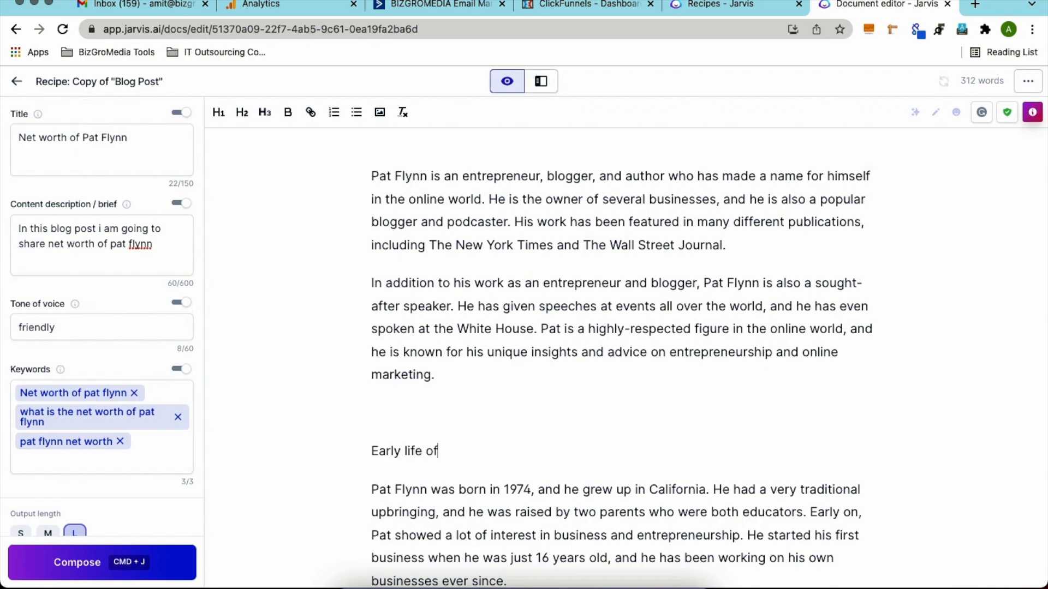
pyautogui.write(' Pat Flynn')
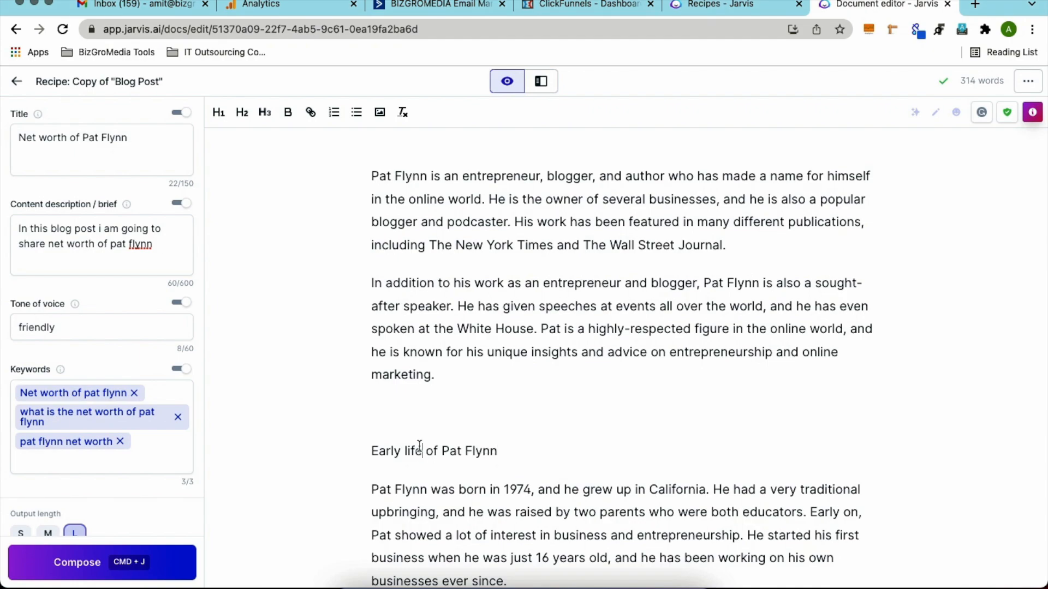
pyautogui.tripleClick(419, 448)
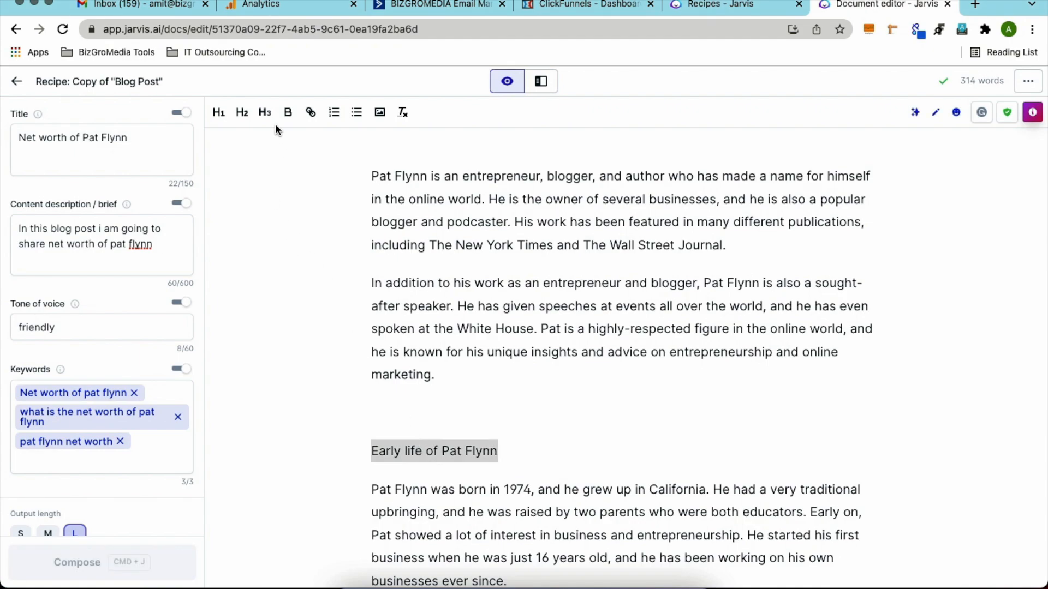
pyautogui.click(242, 112)
# - Remove the blank lines above the "Early life of Pat Flynn" heading and between the two early life paragraphs
pyautogui.click(403, 419)
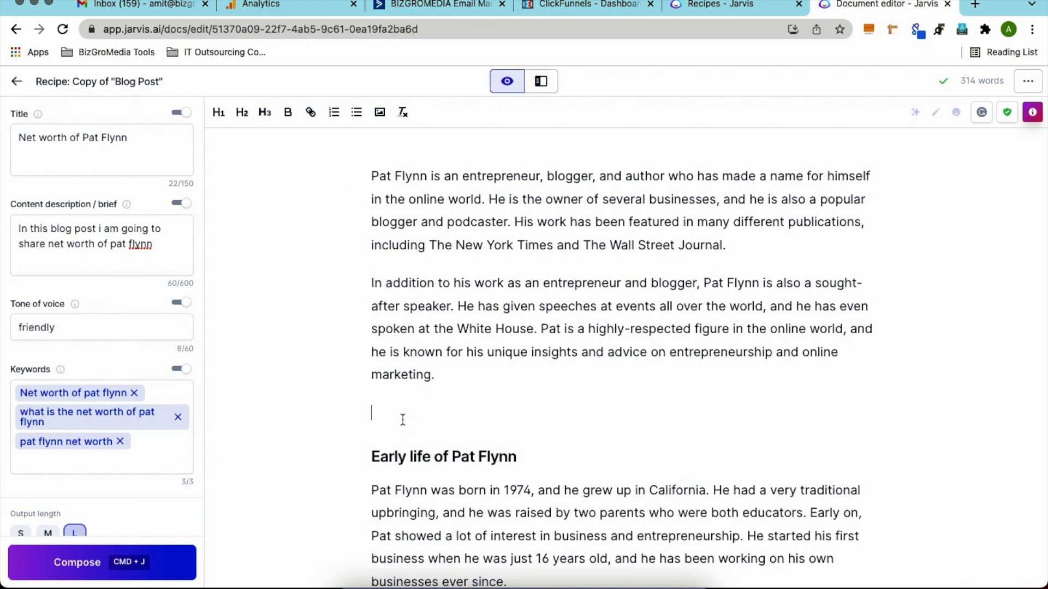
pyautogui.press('BackSpace')
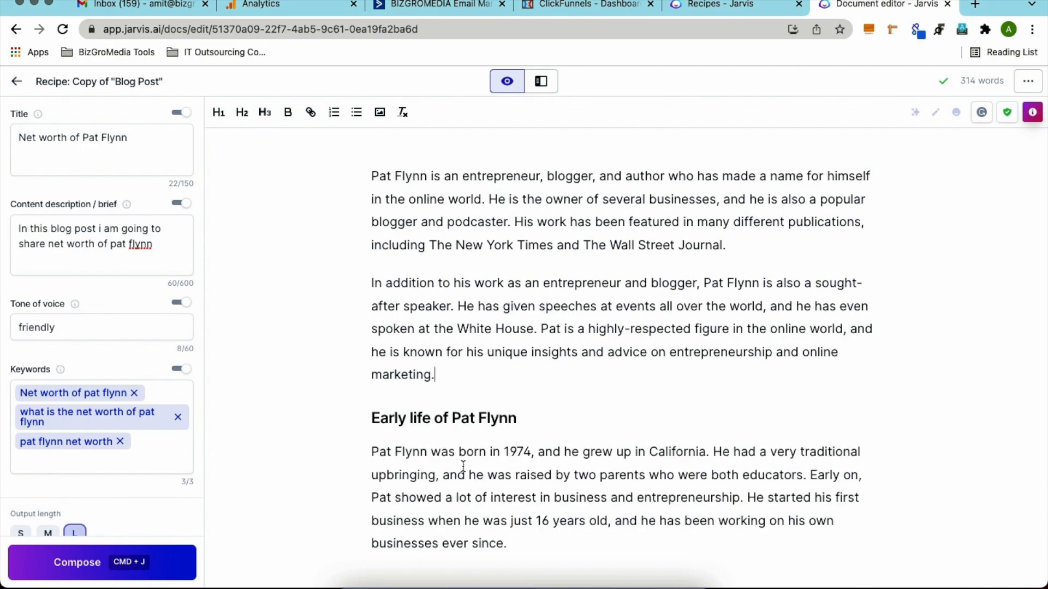
pyautogui.scroll(-5, 461, 415)
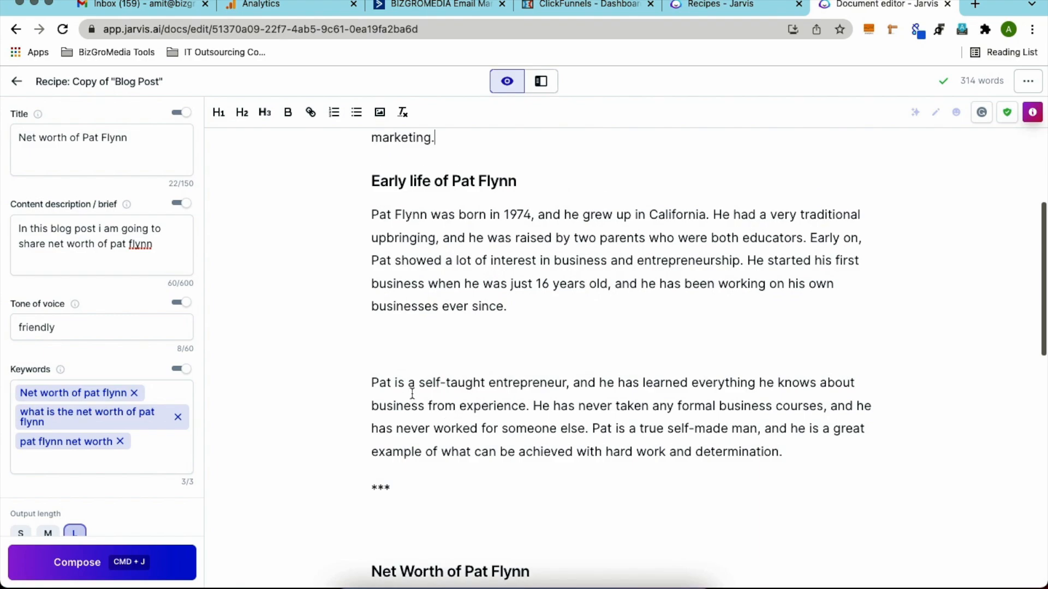
pyautogui.press('BackSpace')
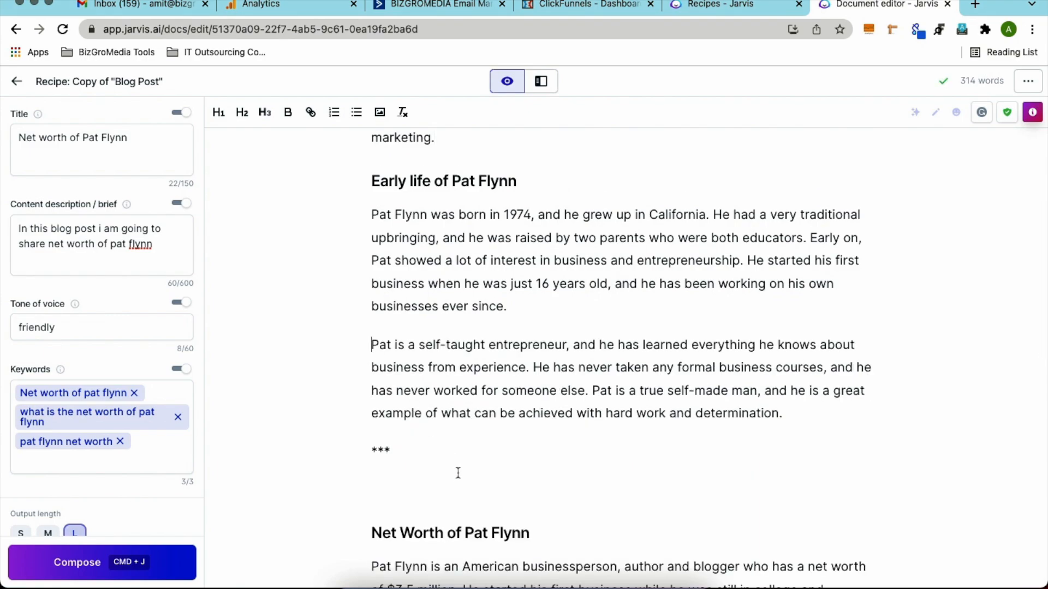
# - Delete "is an American businessperson, author and blogger who" and the extra space from the net worth paragraph's first sentence
pyautogui.scroll(-4, 427, 482)
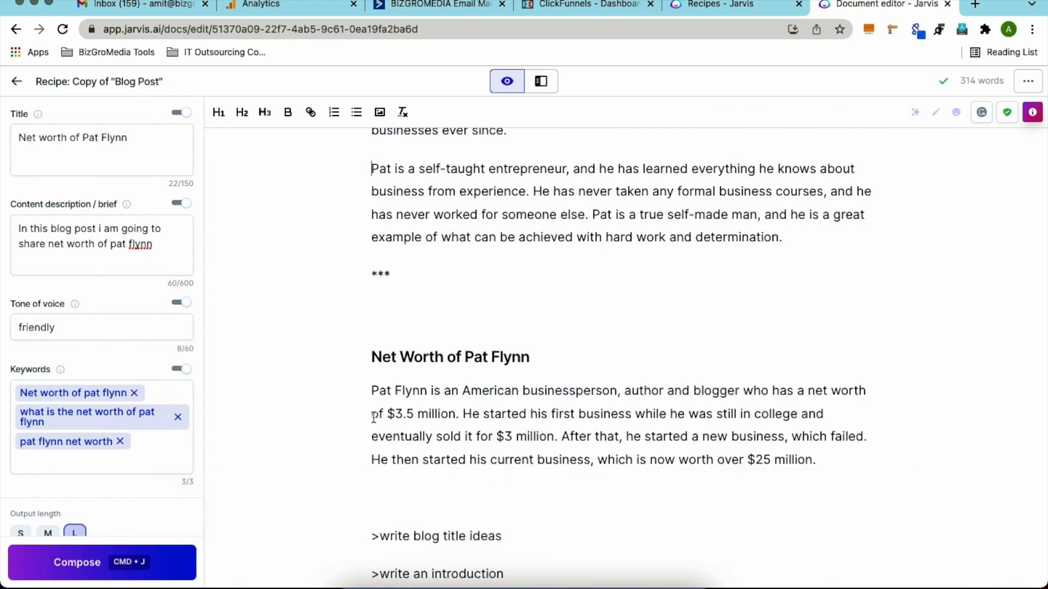
pyautogui.moveTo(430, 390); pyautogui.dragTo(769, 390)
pyautogui.press('BackSpace')
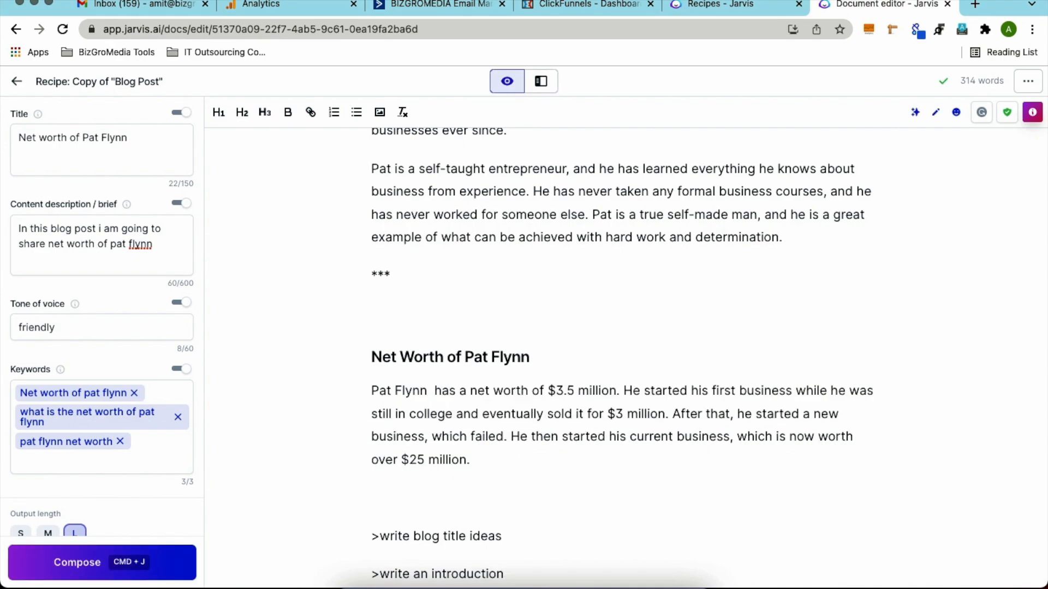
pyautogui.press('Delete')
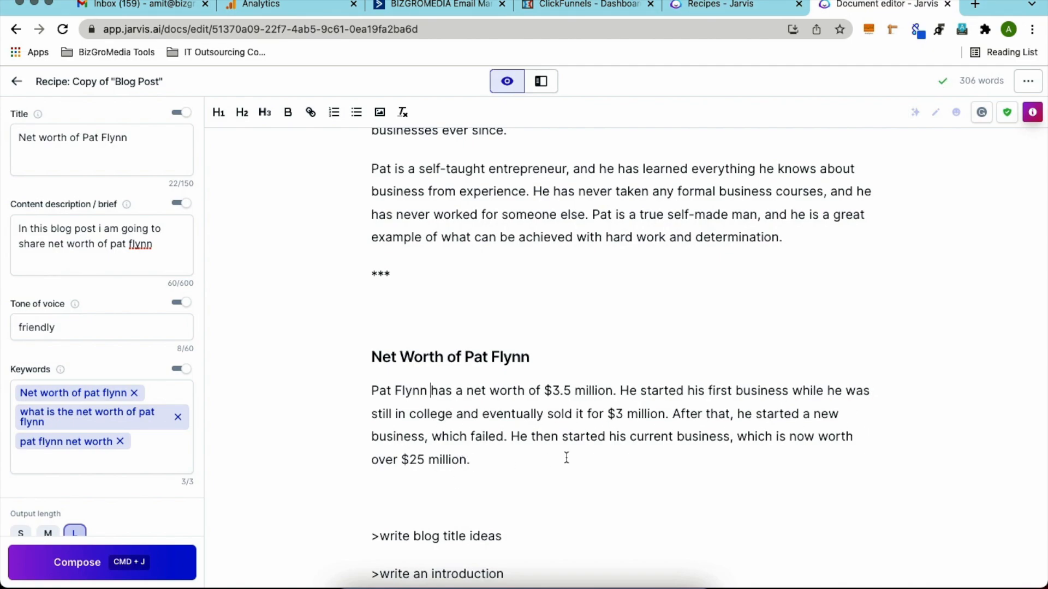
# - Remove a blank line between the "***" separator and the "Net Worth of Pat Flynn" heading
pyautogui.scroll(2, 567, 458)
pyautogui.click(372, 415)
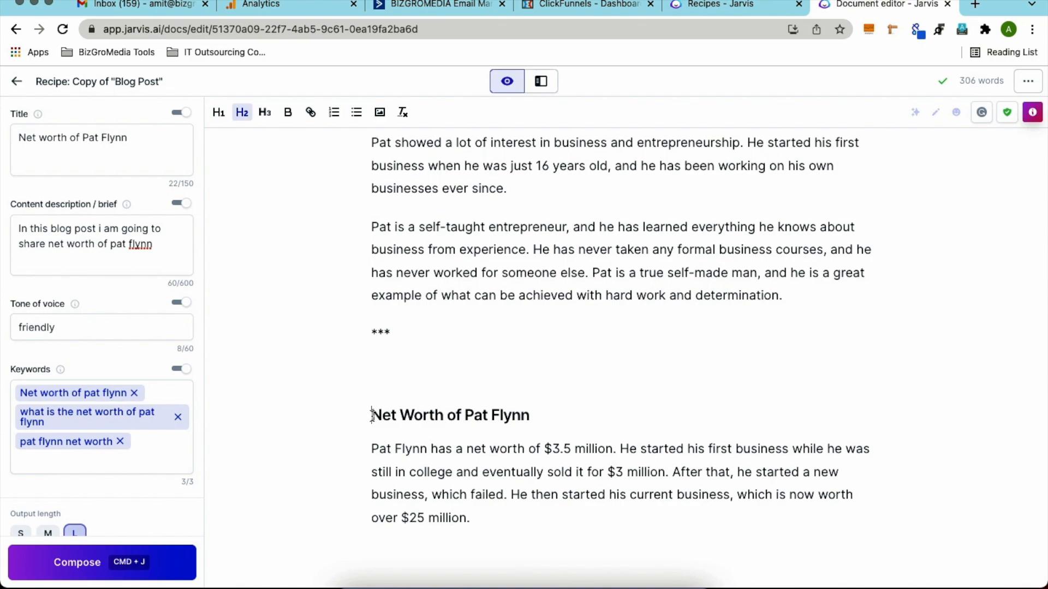
pyautogui.press('BackSpace')
# - Review the introduction and early life sections of the formatted blog post and the rewriting tools available for them
pyautogui.scroll(8, 541, 426)
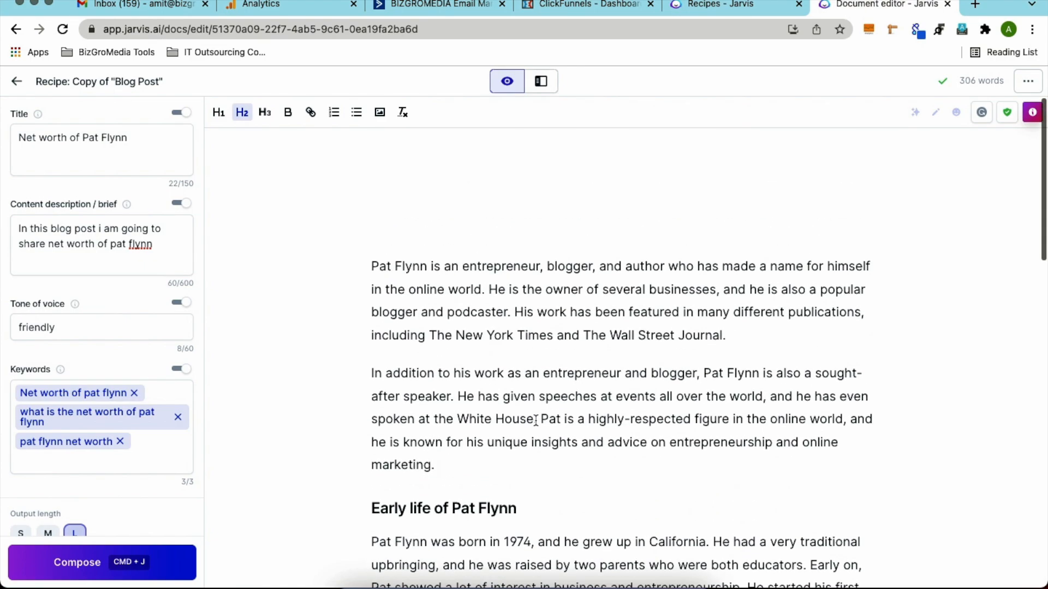
pyautogui.scroll(-8, 502, 257)
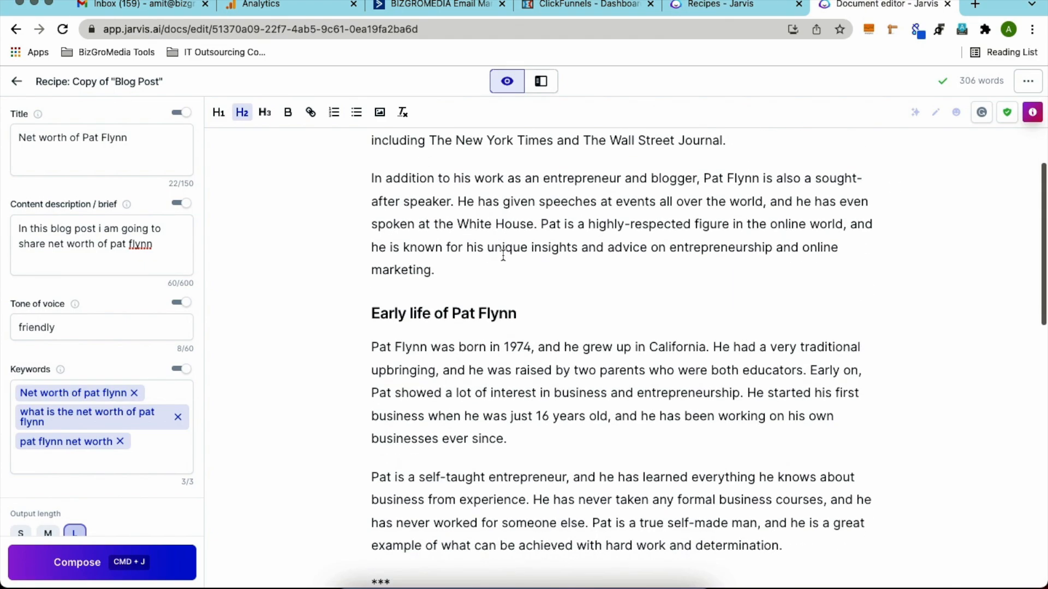
pyautogui.scroll(-1, 503, 254)
pyautogui.scroll(5, 502, 254)
pyautogui.scroll(-1, 503, 254)
pyautogui.scroll(7, 502, 255)
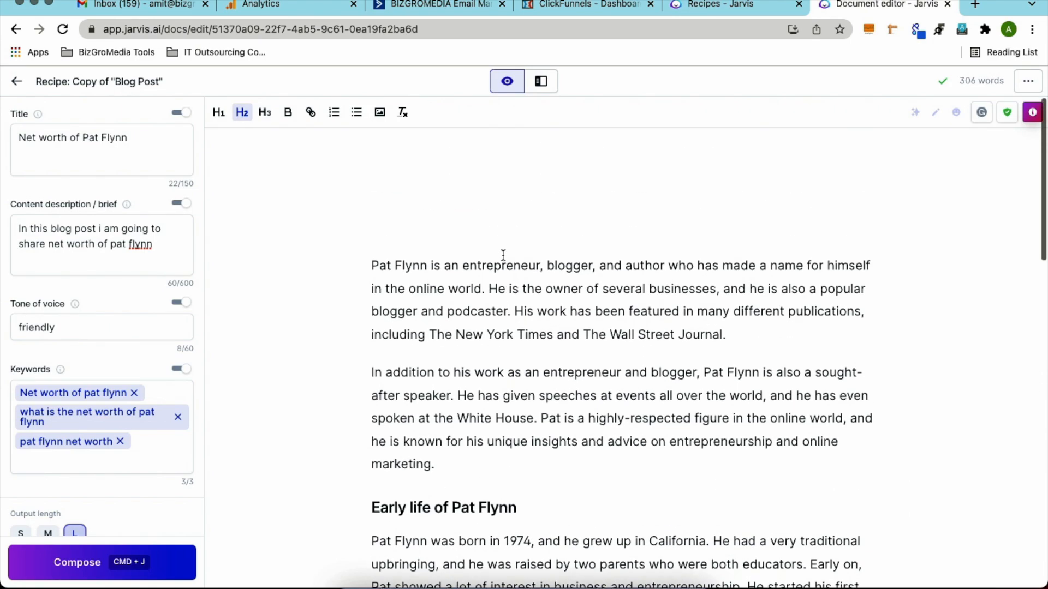
pyautogui.scroll(-2, 502, 254)
pyautogui.scroll(-2, 502, 255)
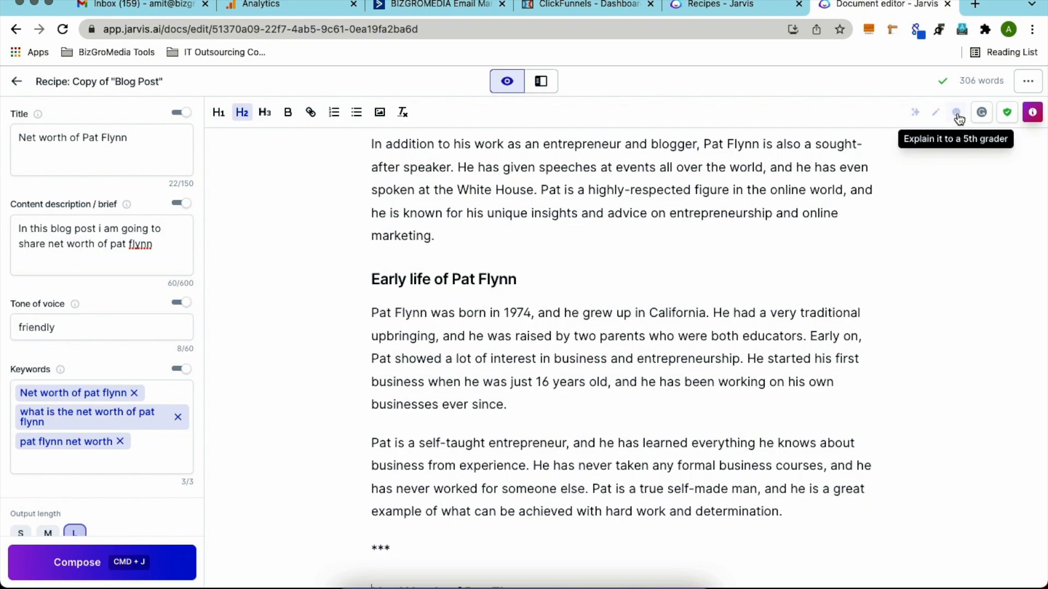
# - Try the "Explain it to a 5th grader" rewrite on the first introductory paragraph and discard the suggestion
pyautogui.scroll(5, 606, 268)
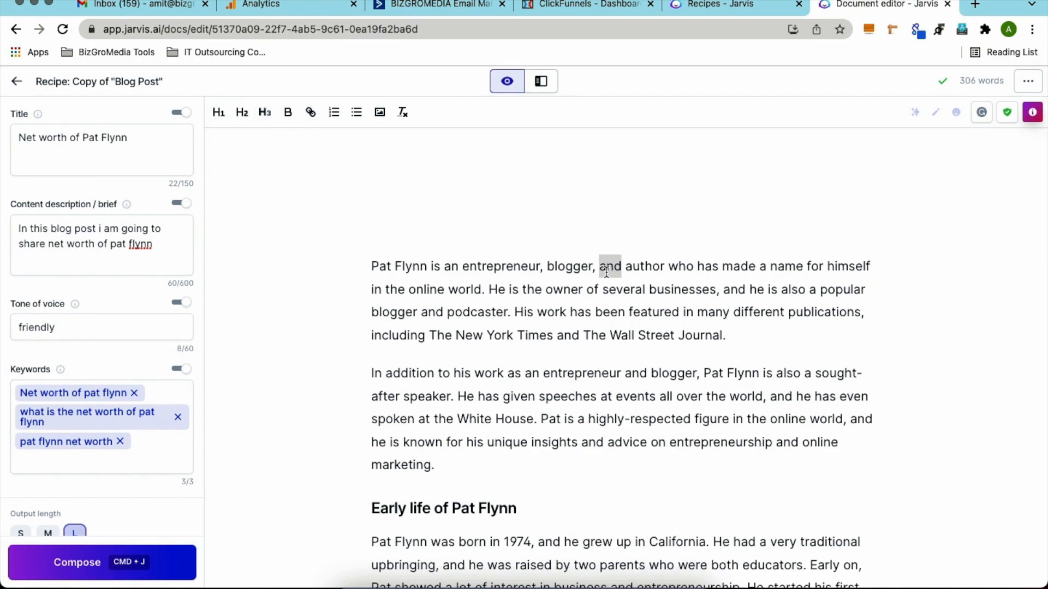
pyautogui.tripleClick(606, 269)
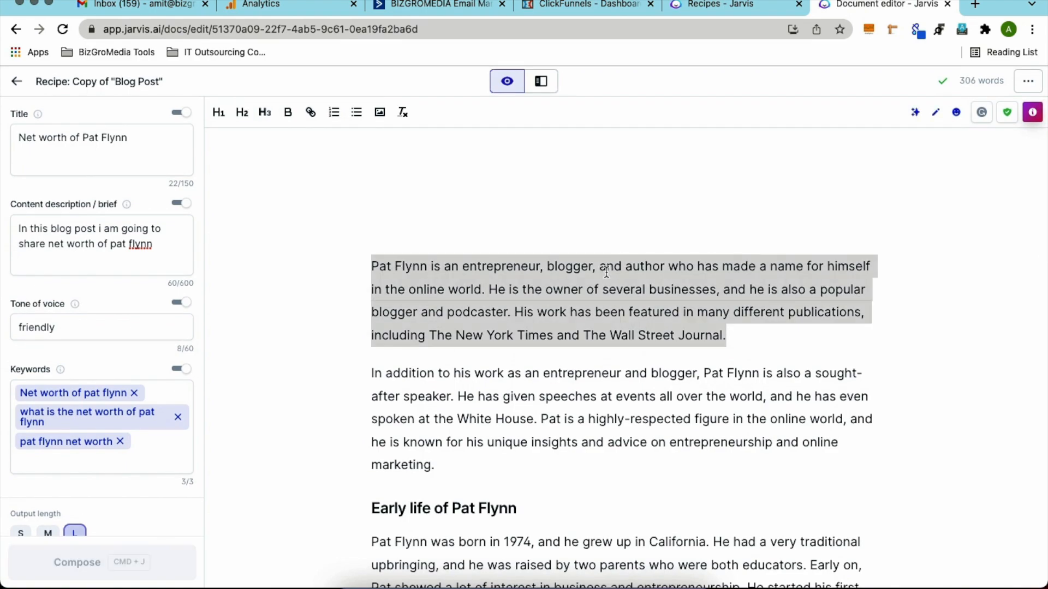
pyautogui.click(958, 119)
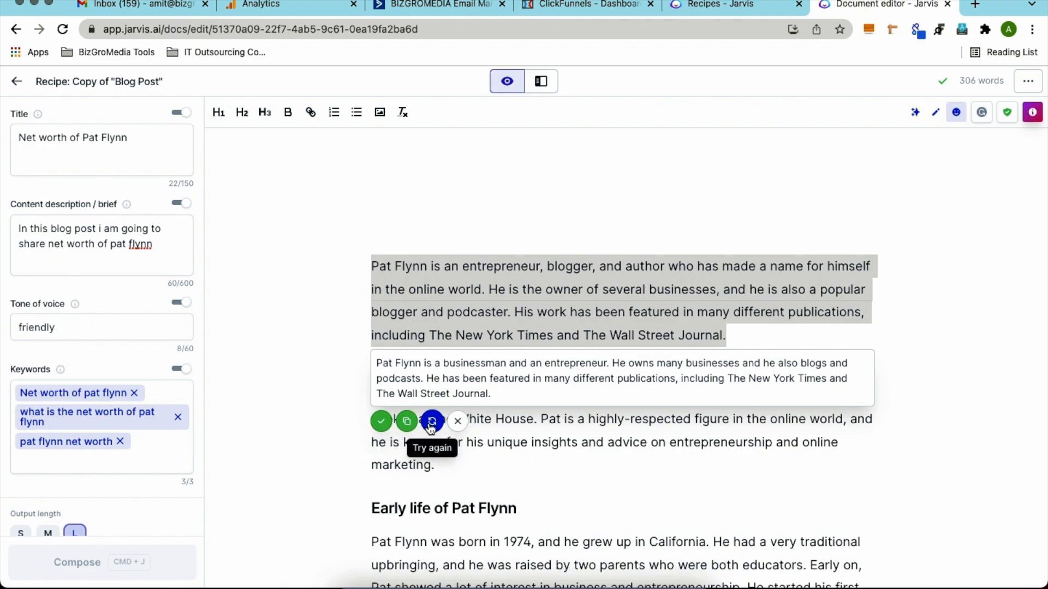
pyautogui.click(457, 421)
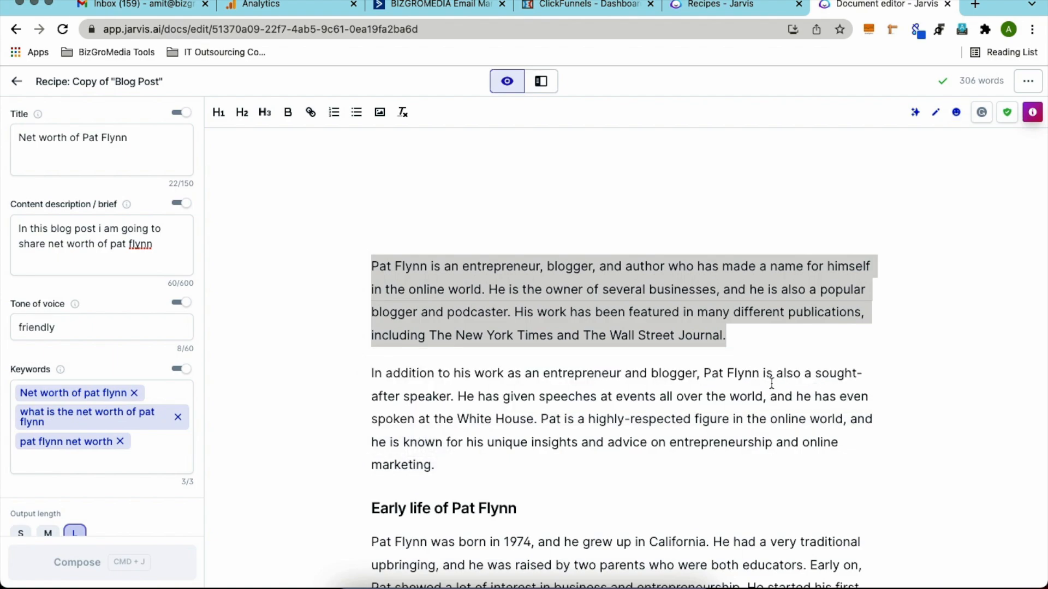
pyautogui.click(756, 340)
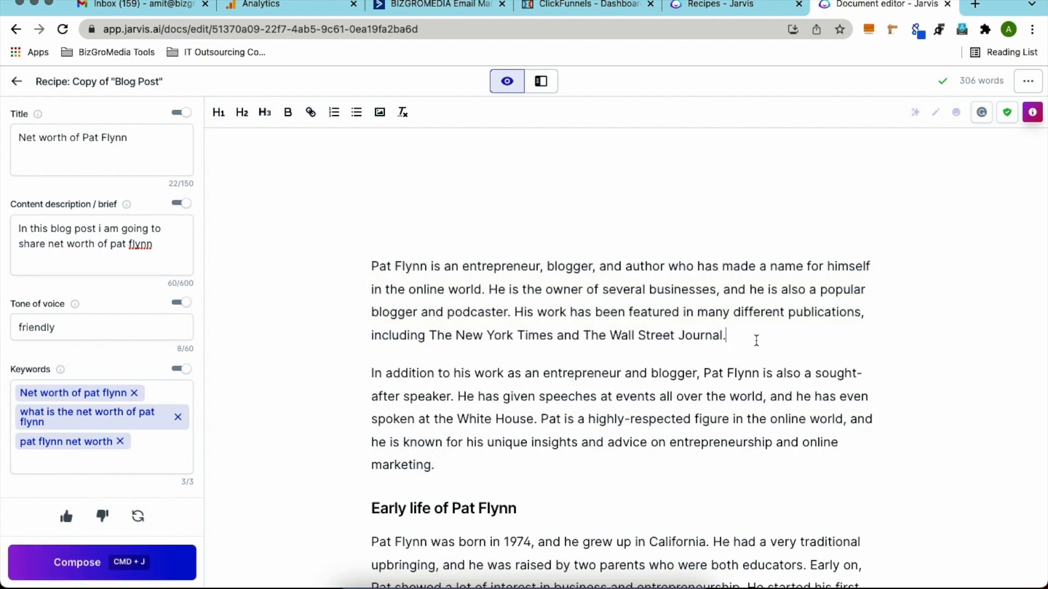
# - Select the first introductory paragraph, view the plagiarism checker's description and credit reload options, and close the checker
pyautogui.doubleClick(755, 291)
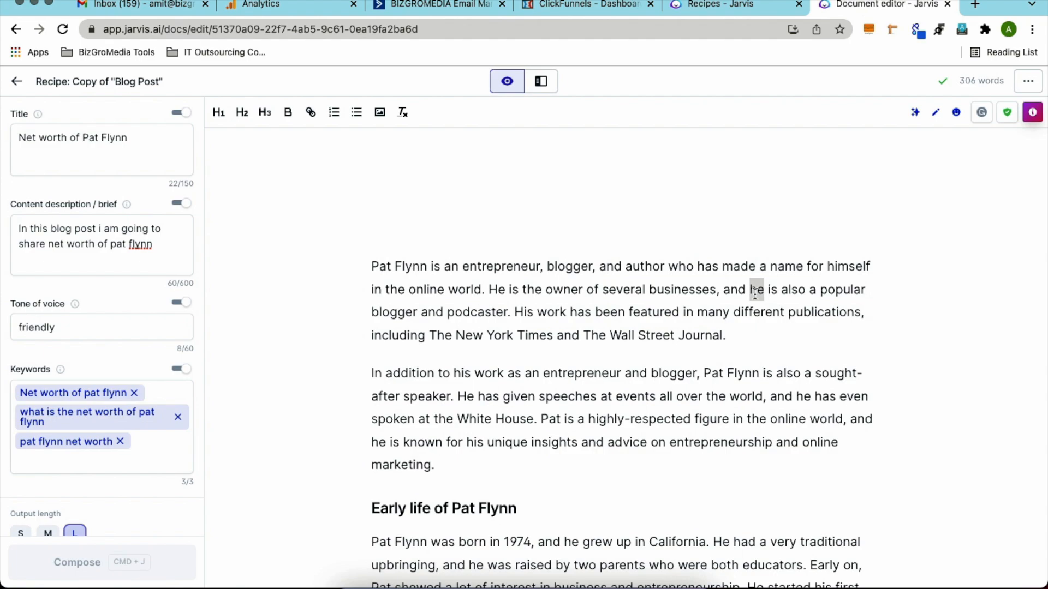
pyautogui.click(1003, 115)
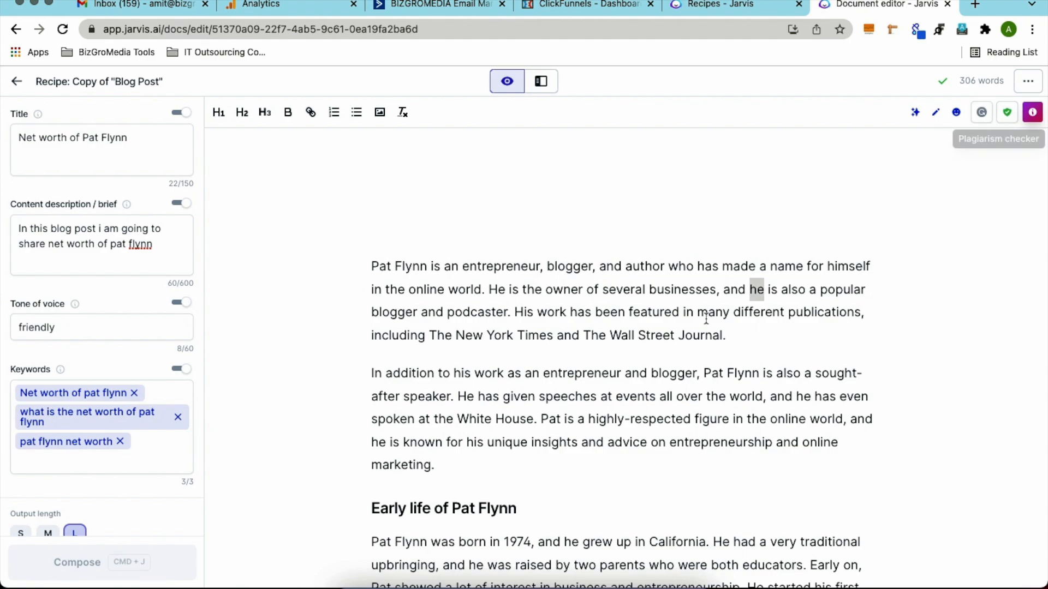
pyautogui.click(1007, 115)
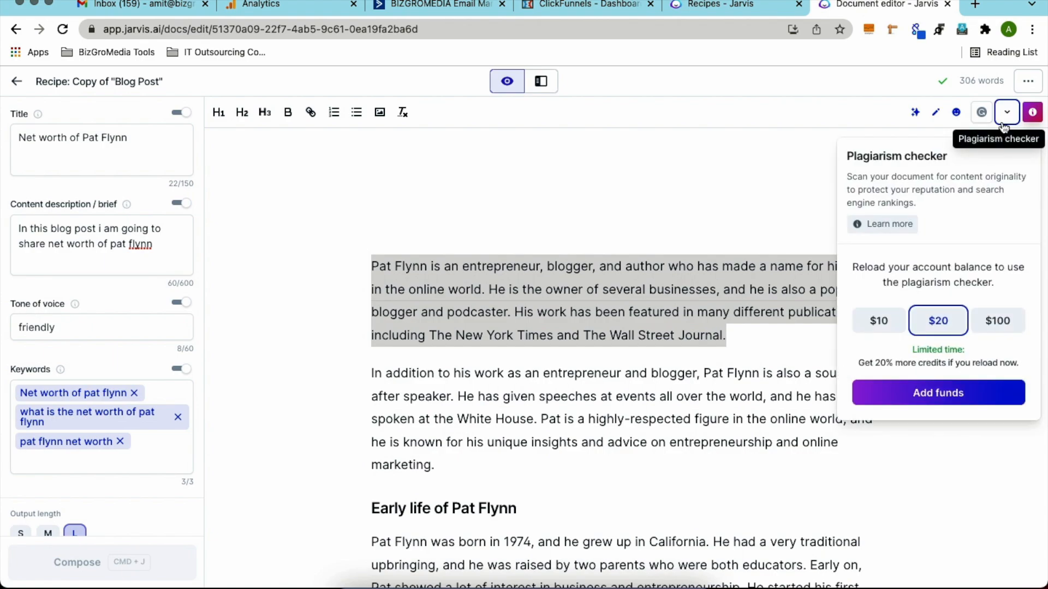
pyautogui.click(769, 212)
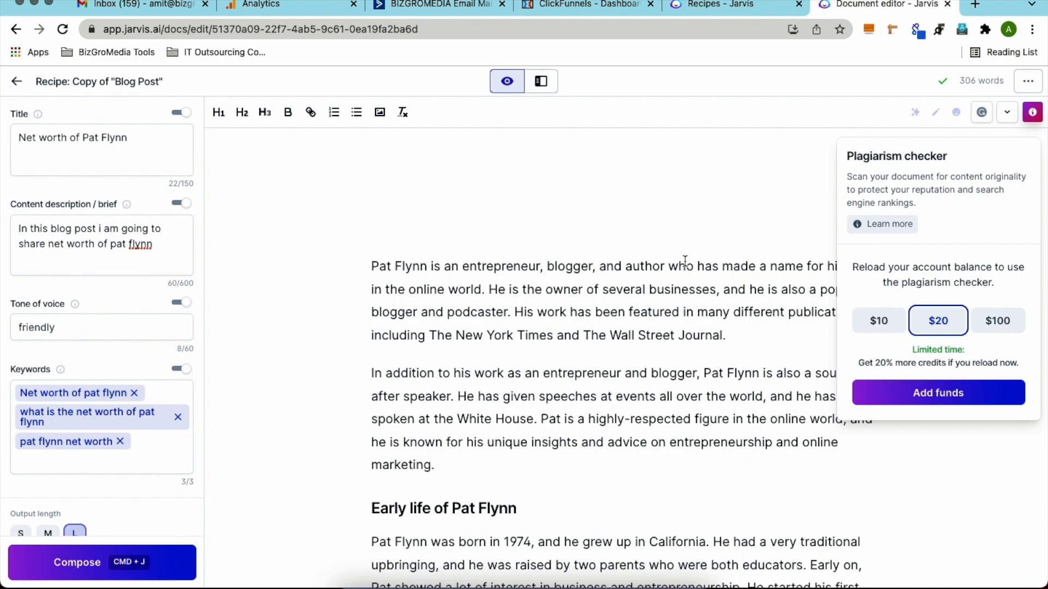
pyautogui.click(1006, 114)
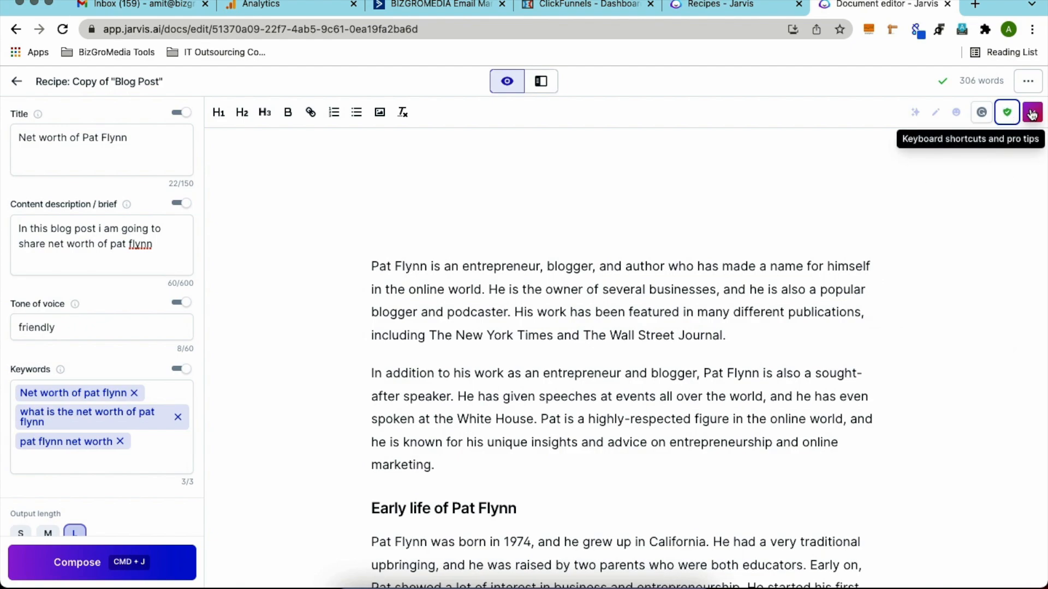
# - Open the keyboard shortcuts and pro tips and look over the editor help topics and shortcodes
pyautogui.click(1031, 113)
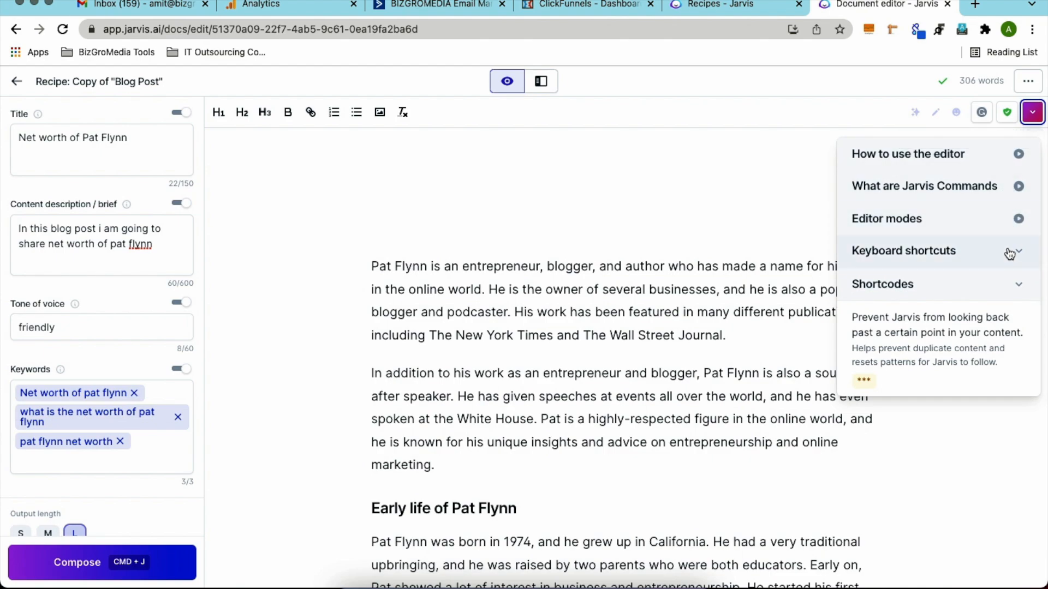
pyautogui.scroll(-4, 676, 410)
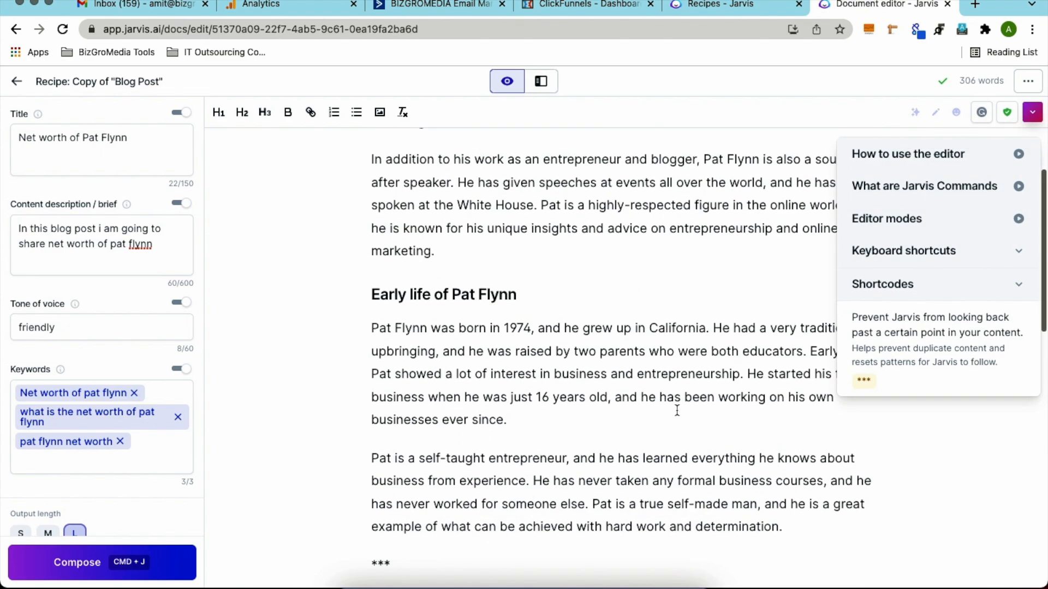
# - Close the editor help topics and go to the unused template commands at the end of the blog post
pyautogui.scroll(-1, 677, 410)
pyautogui.scroll(5, 676, 411)
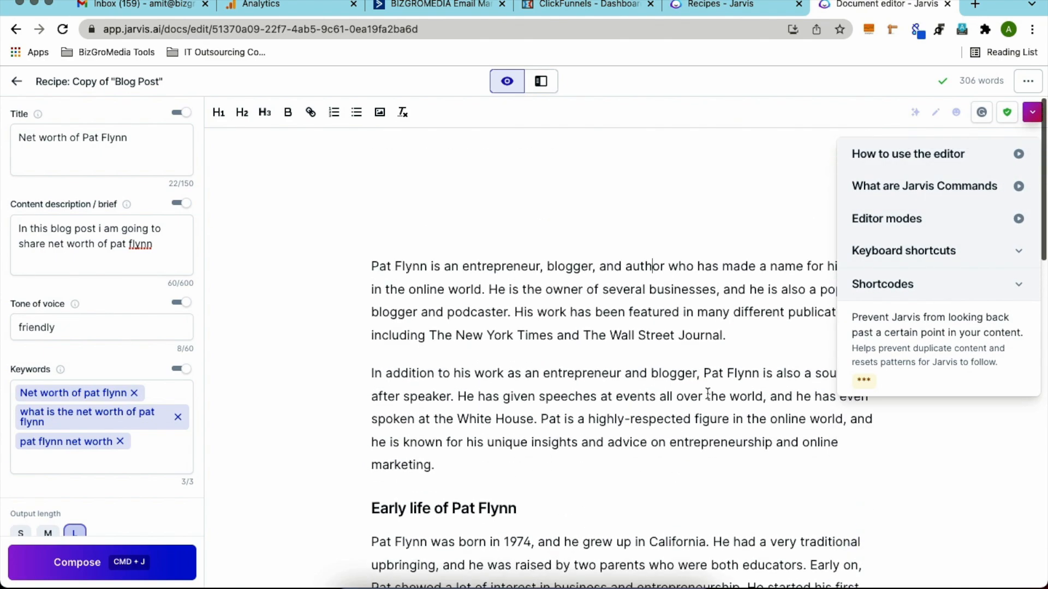
pyautogui.click(1036, 114)
pyautogui.scroll(-15, 671, 348)
pyautogui.scroll(2, 670, 346)
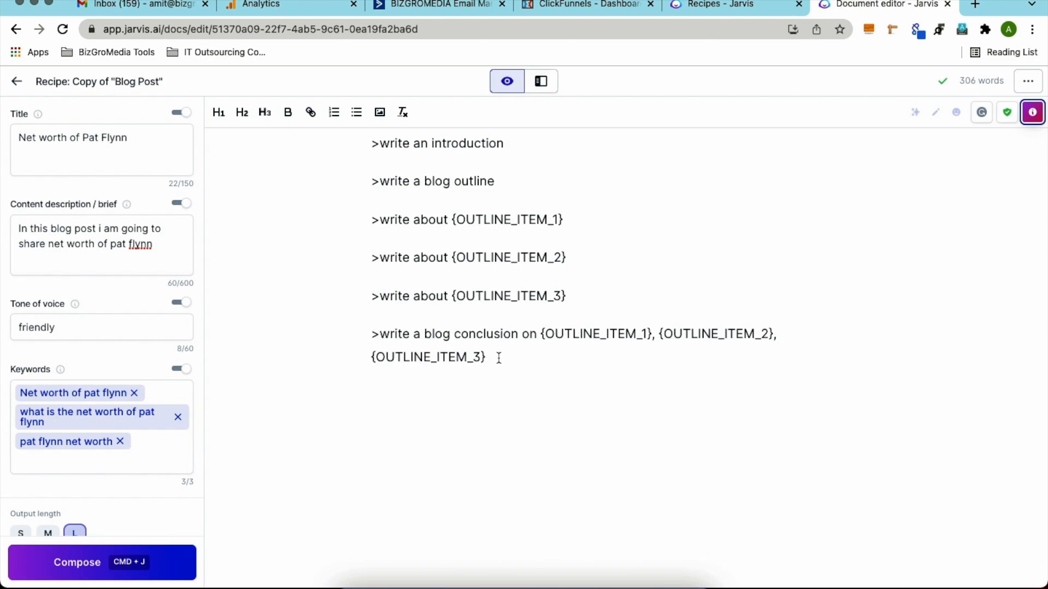
# - Run the ">write an introduction" command at the end of the post to generate an introduction
pyautogui.scroll(3, 625, 251)
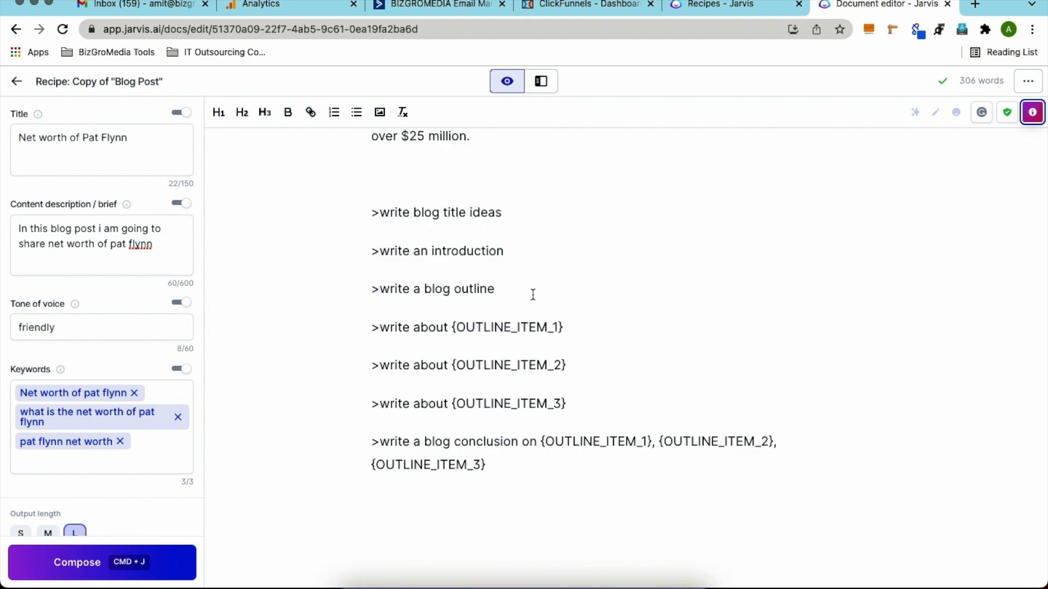
pyautogui.scroll(2, 533, 295)
pyautogui.moveTo(514, 308); pyautogui.dragTo(372, 312)
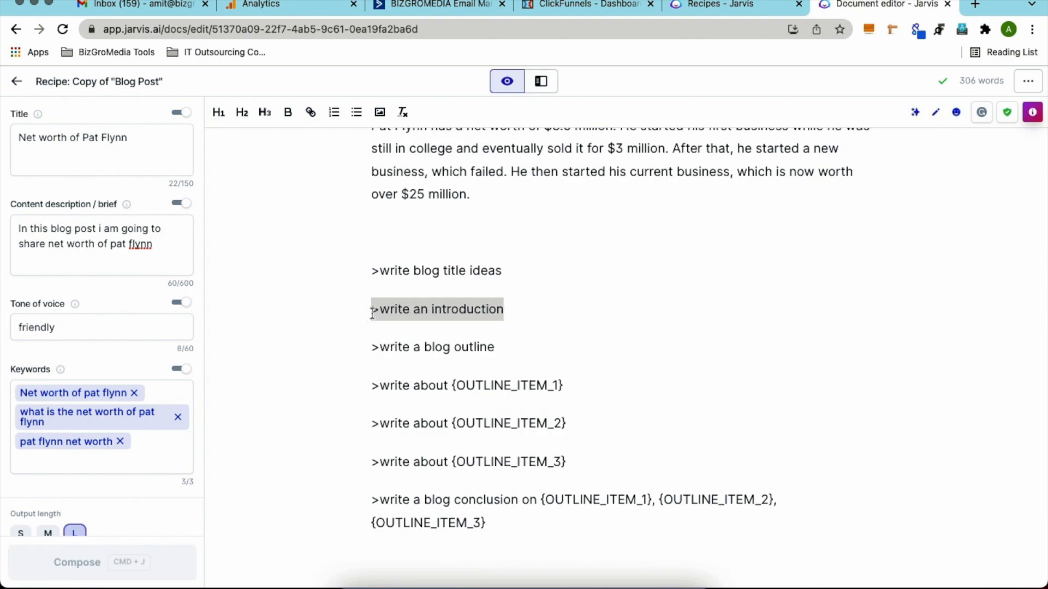
pyautogui.click(510, 309)
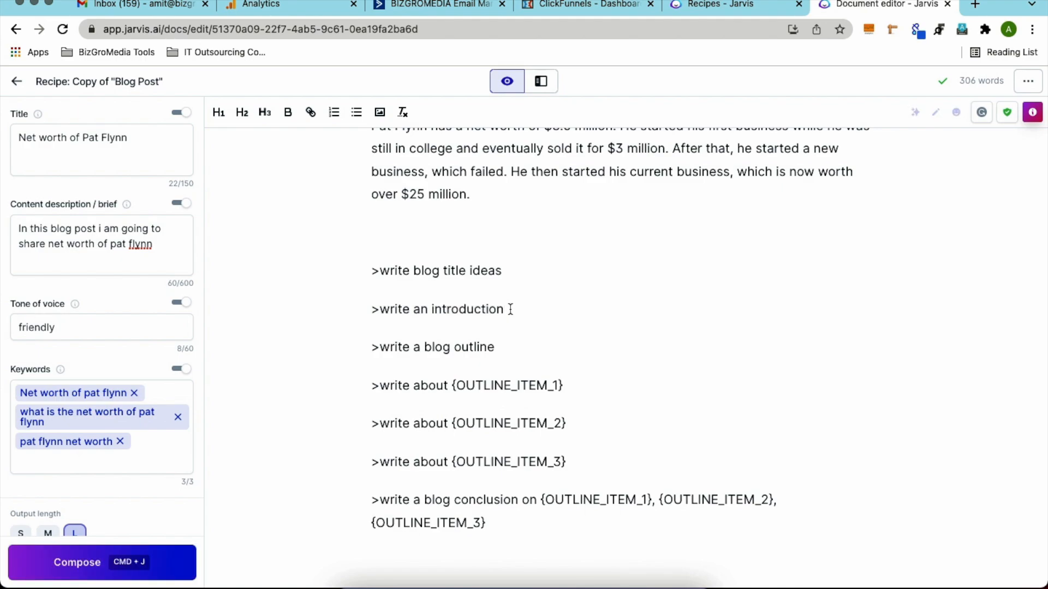
pyautogui.press('super+j')
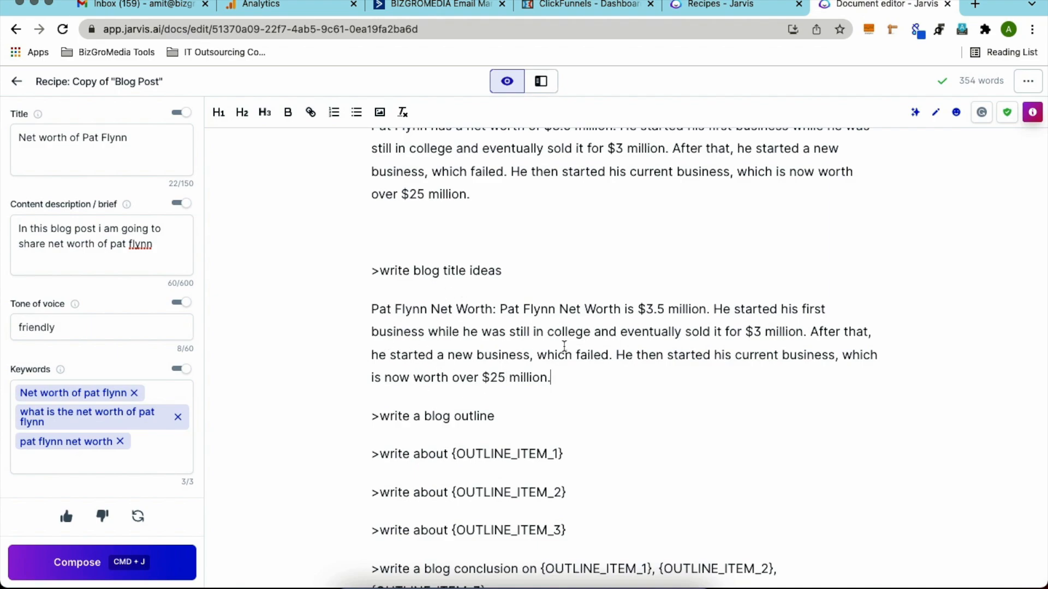
# - Compare the generated introduction with the rest of the post and reject it with negative feedback
pyautogui.scroll(15, 562, 349)
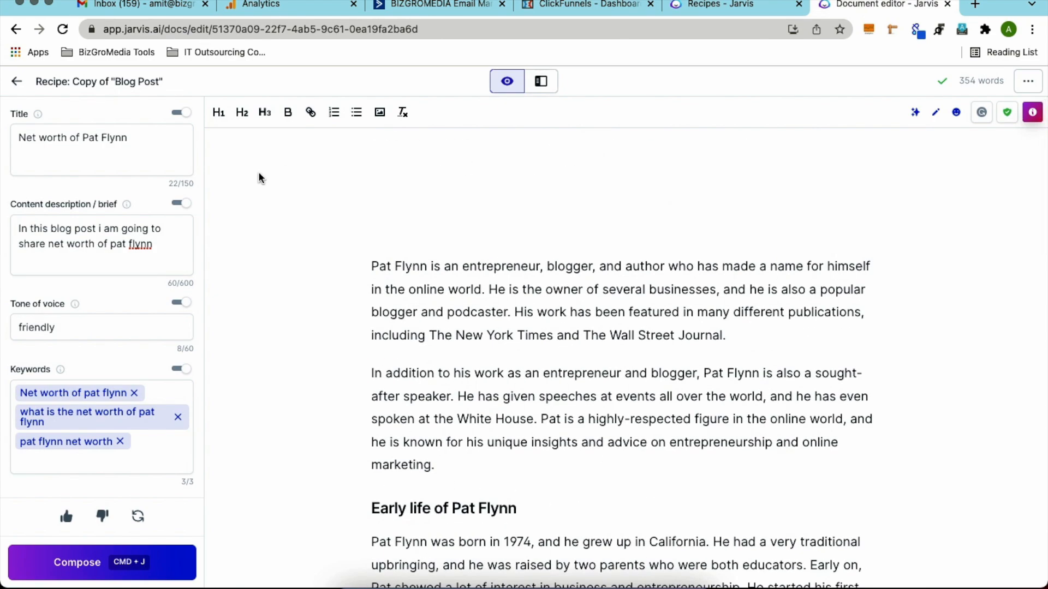
pyautogui.scroll(-15, 540, 334)
pyautogui.scroll(-2, 540, 334)
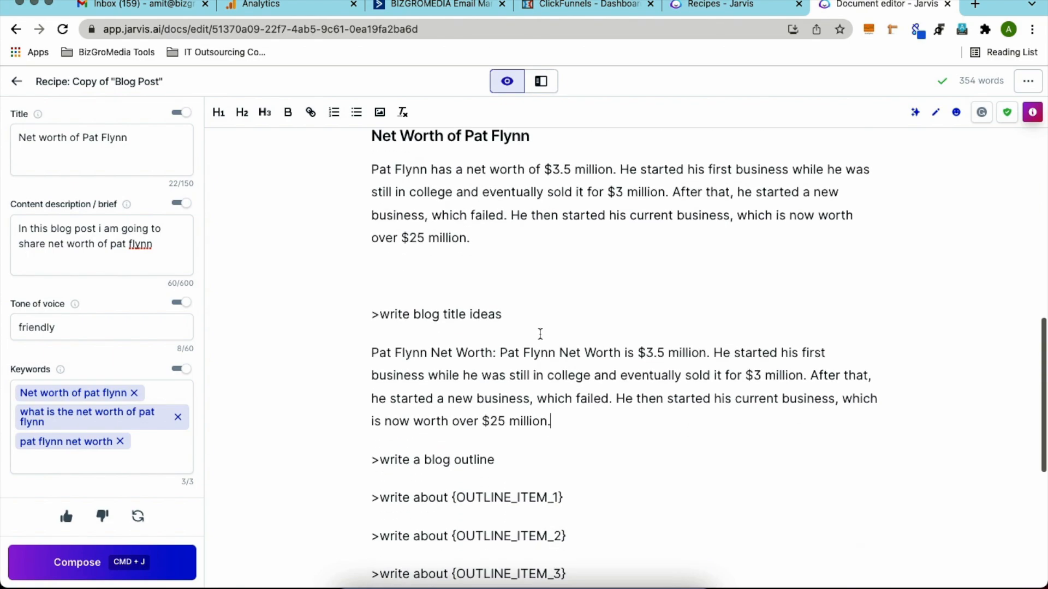
pyautogui.click(100, 515)
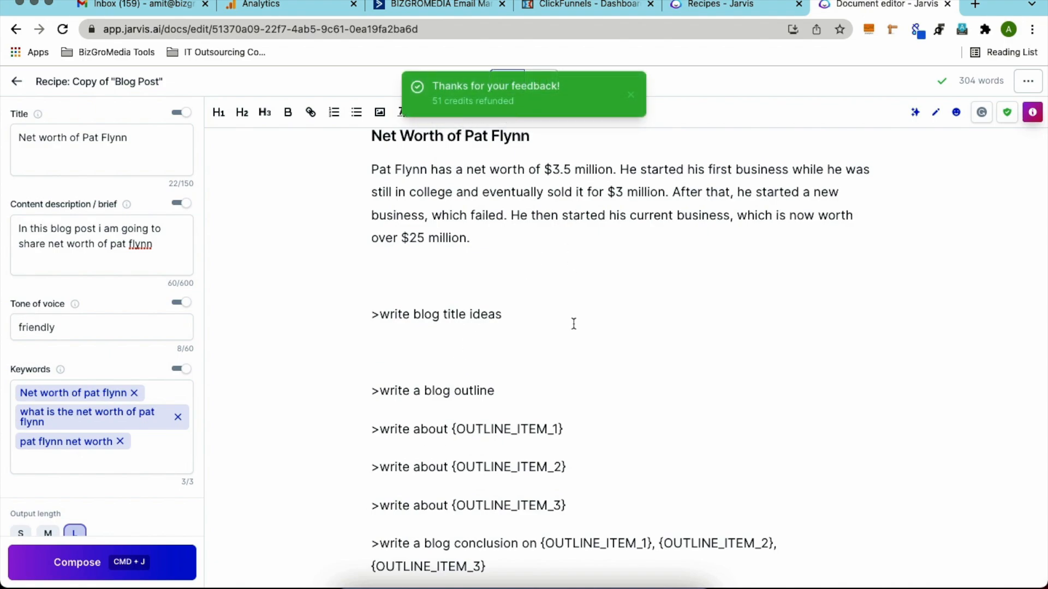
# - Replace OUTLINE_ITEM_1 in the first ">write about" command with "online businesses of pat flynn" and run the command
pyautogui.scroll(-2, 562, 546)
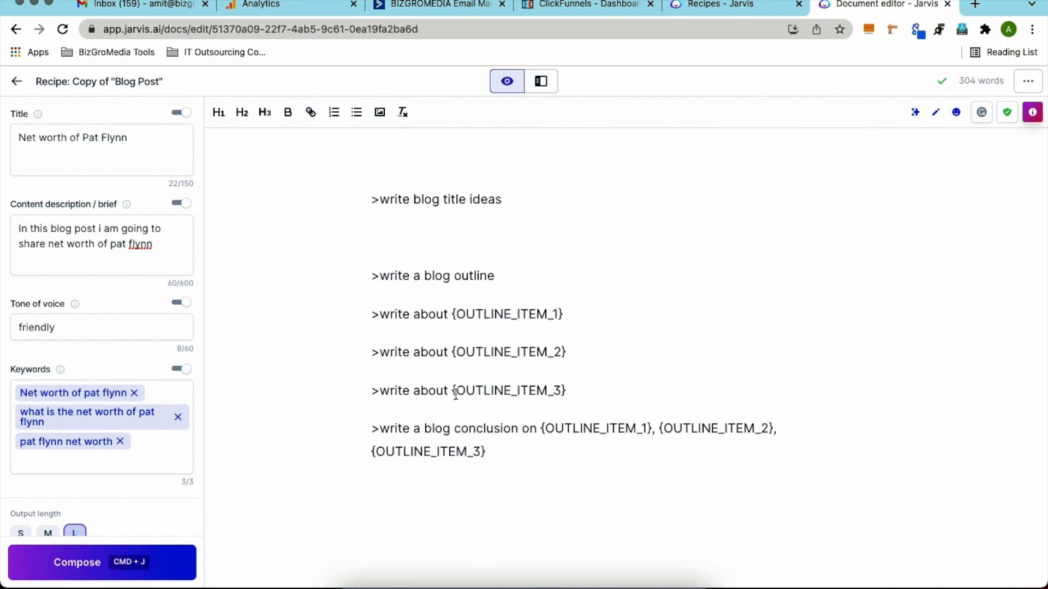
pyautogui.click(582, 314)
pyautogui.press('super+Return')
pyautogui.press('BackSpace')
pyautogui.press('BackSpace')
pyautogui.press('BackSpace')
pyautogui.press('BackSpace')
pyautogui.press('BackSpace')
pyautogui.press('BackSpace')
pyautogui.press('BackSpace')
pyautogui.press('BackSpace')
pyautogui.press('BackSpace')
pyautogui.press('BackSpace')
pyautogui.press('BackSpace')
pyautogui.press('BackSpace')
pyautogui.press('BackSpace')
pyautogui.press('BackSpace')
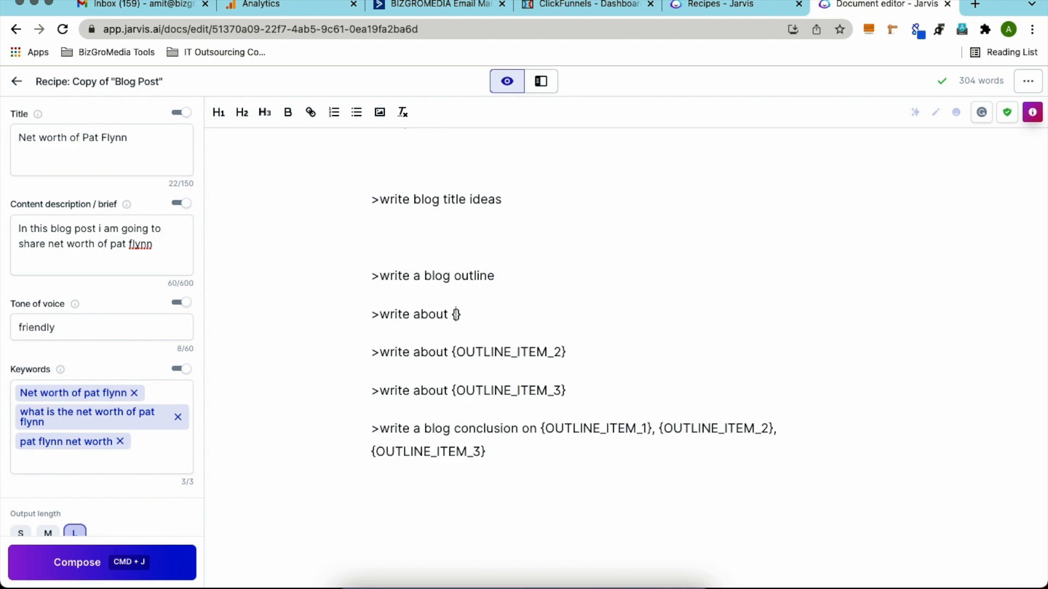
pyautogui.write('online businesses of pay')
pyautogui.press('BackSpace')
pyautogui.write('t flynn')
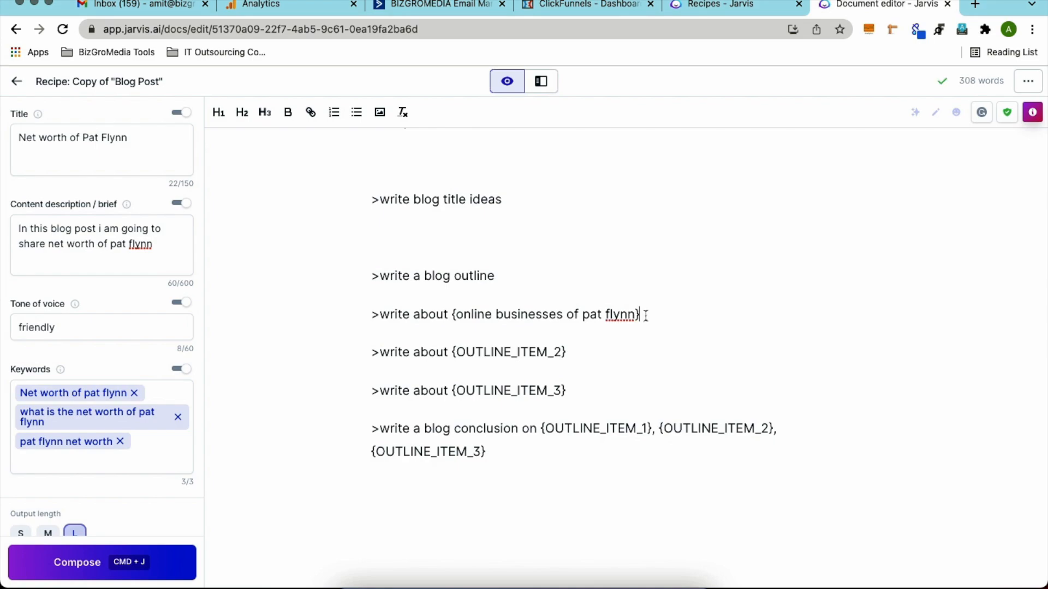
pyautogui.press('super+j')
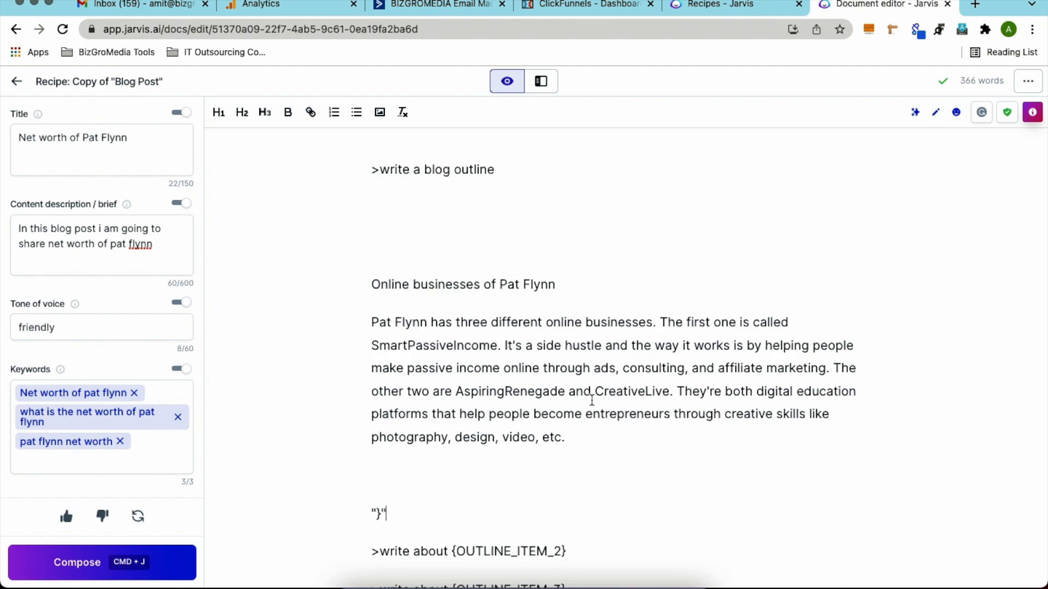
# - Run the ">write a blog outline" command above the online businesses section to generate an outline
pyautogui.scroll(3, 591, 401)
pyautogui.scroll(2, 523, 245)
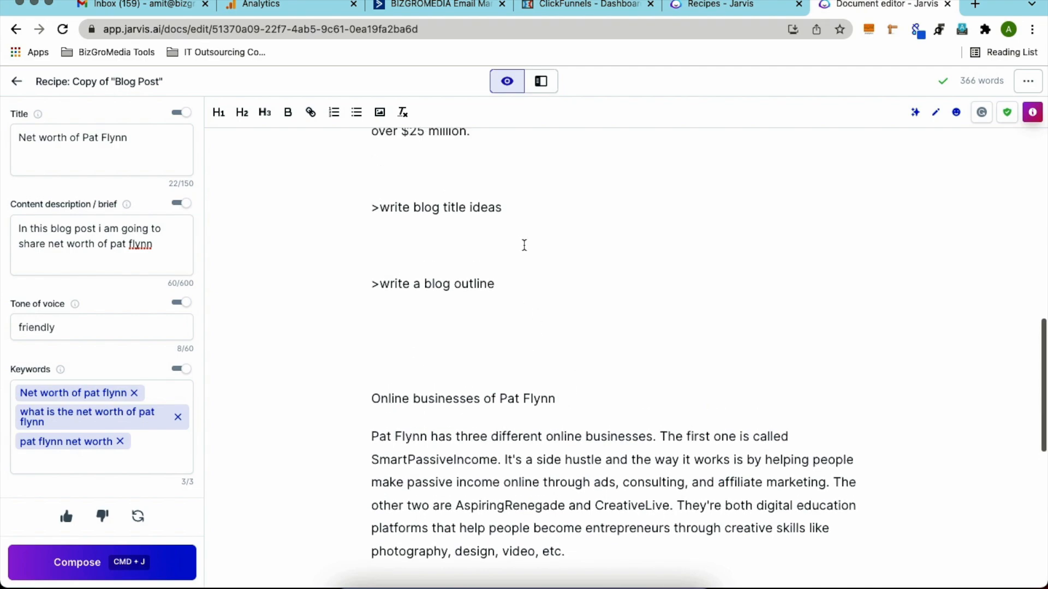
pyautogui.click(521, 290)
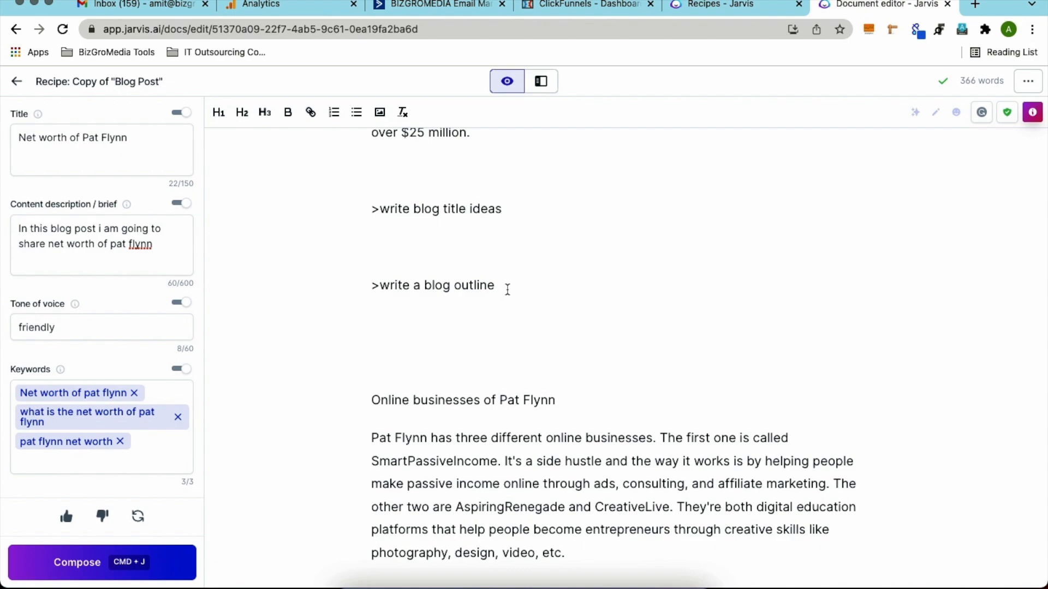
pyautogui.press('super+j')
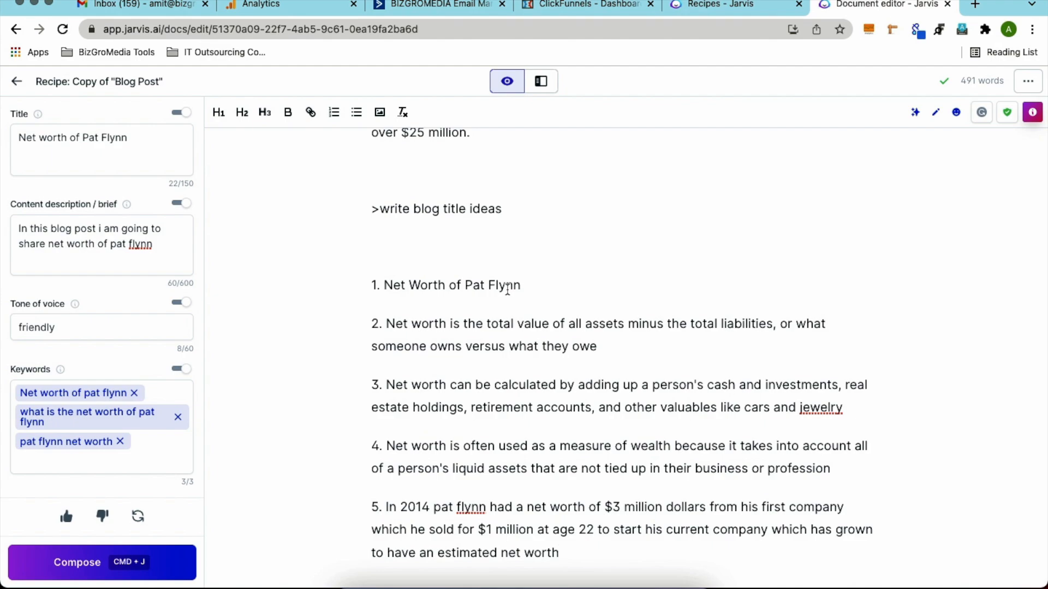
# - Review the generated outline, the option to retry the last output, and the remaining outline item and conclusion commands
pyautogui.scroll(-4, 507, 290)
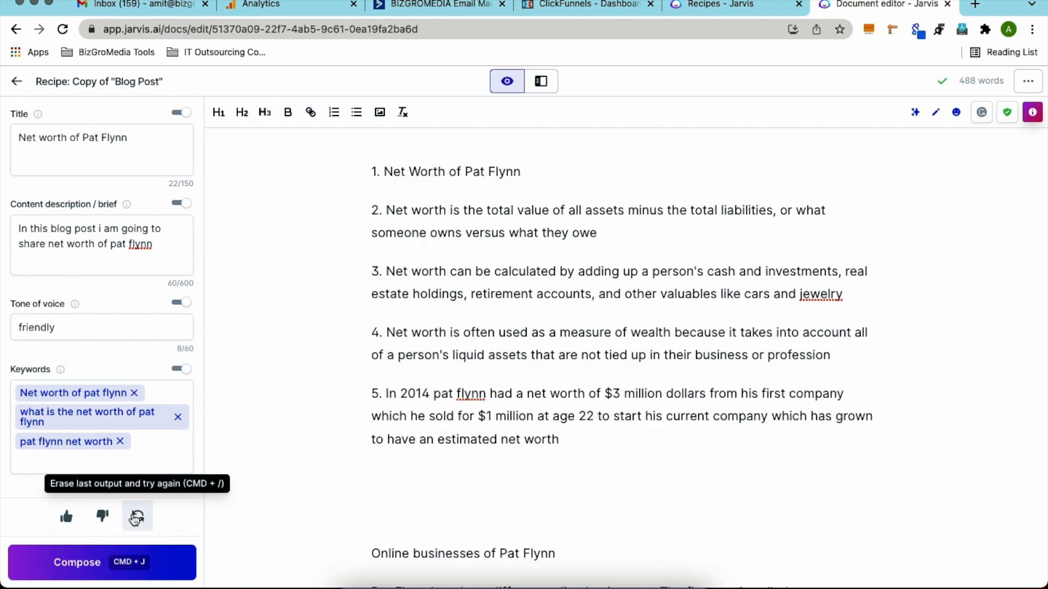
pyautogui.scroll(3, 622, 381)
pyautogui.scroll(-6, 557, 380)
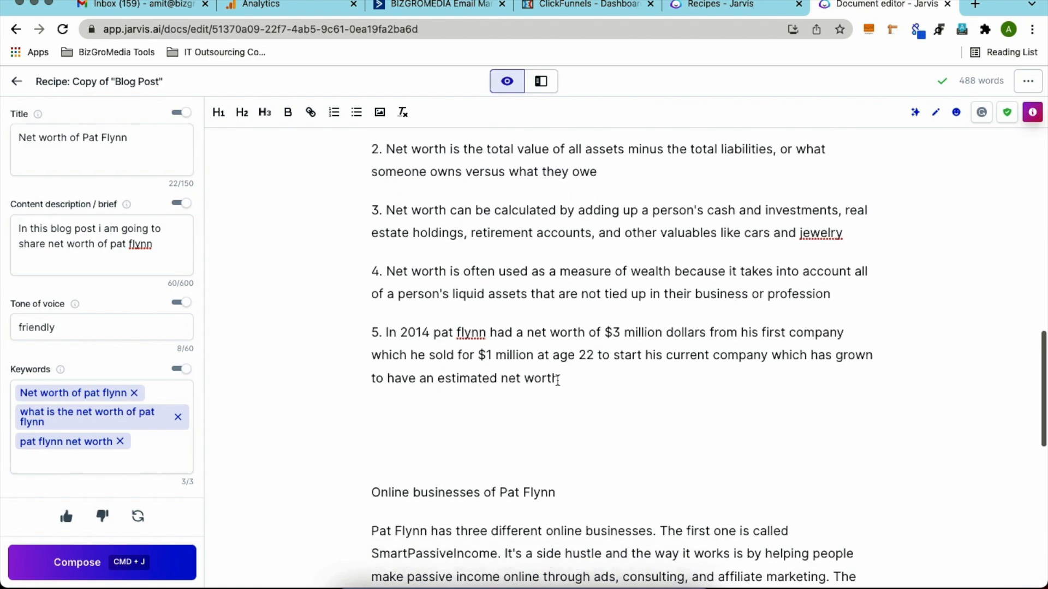
pyautogui.scroll(-6, 557, 381)
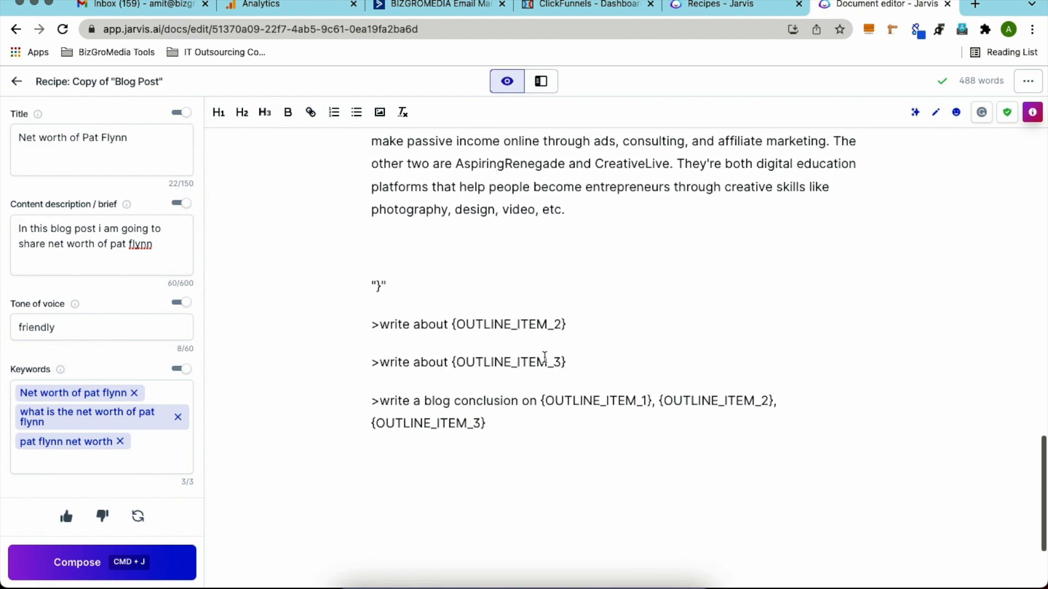
pyautogui.scroll(-2, 575, 326)
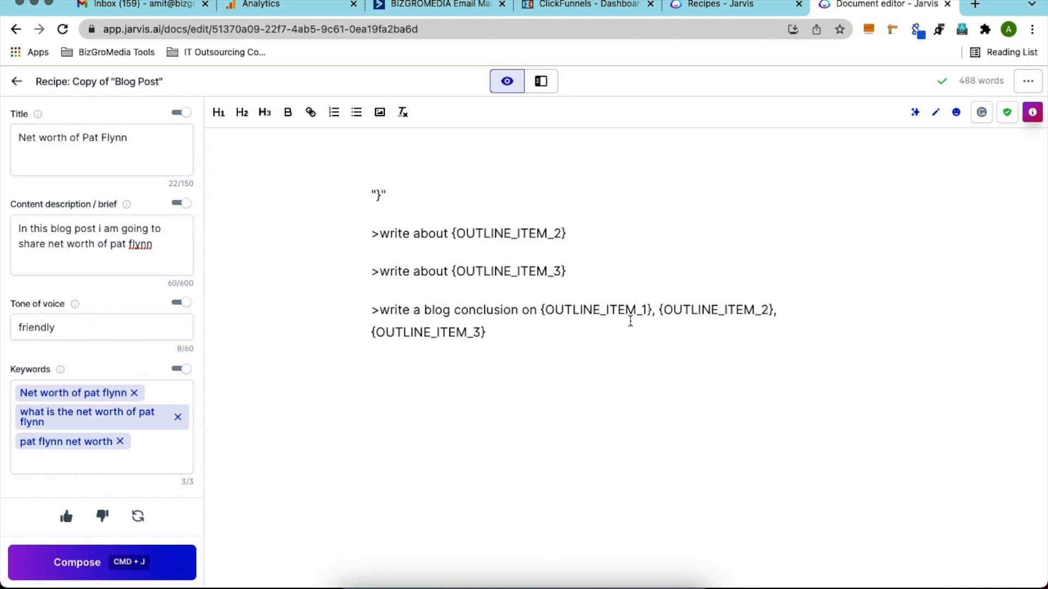
pyautogui.scroll(15, 627, 321)
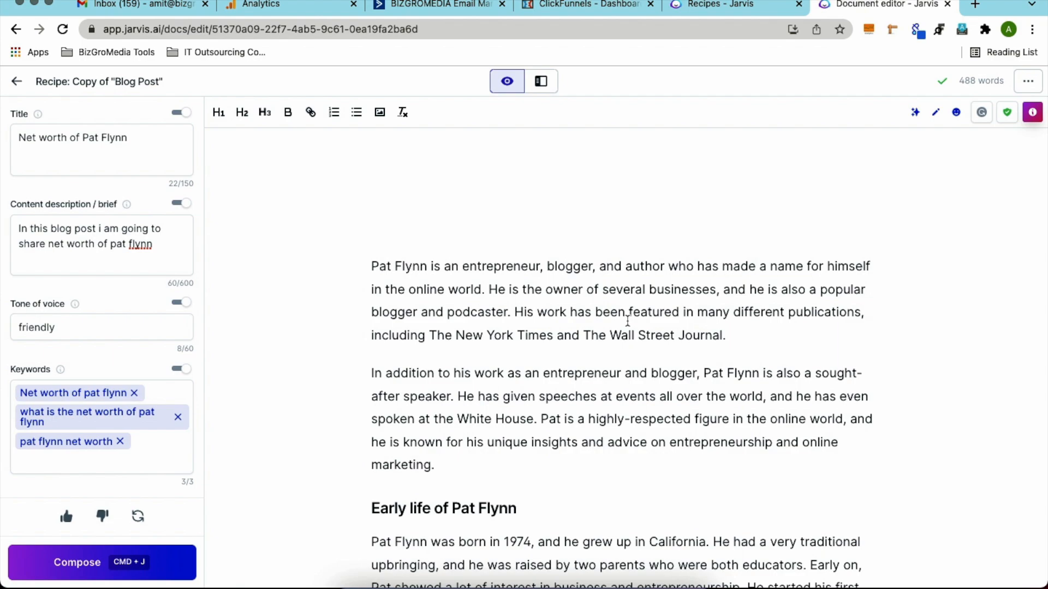
# - Leave the editor for the documents list and start a new document with the blog post workflow
pyautogui.click(16, 81)
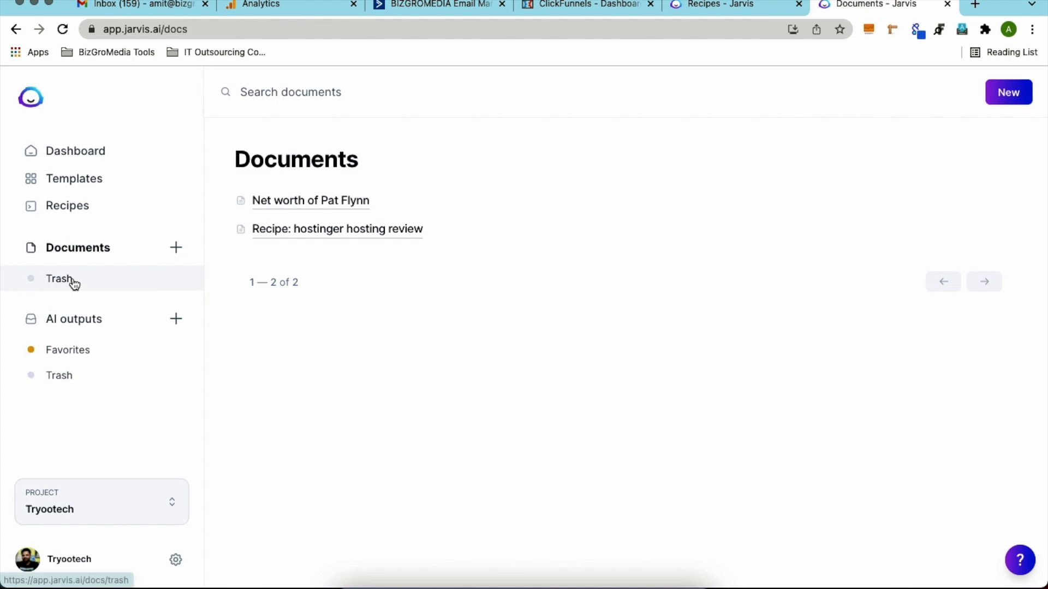
pyautogui.click(176, 250)
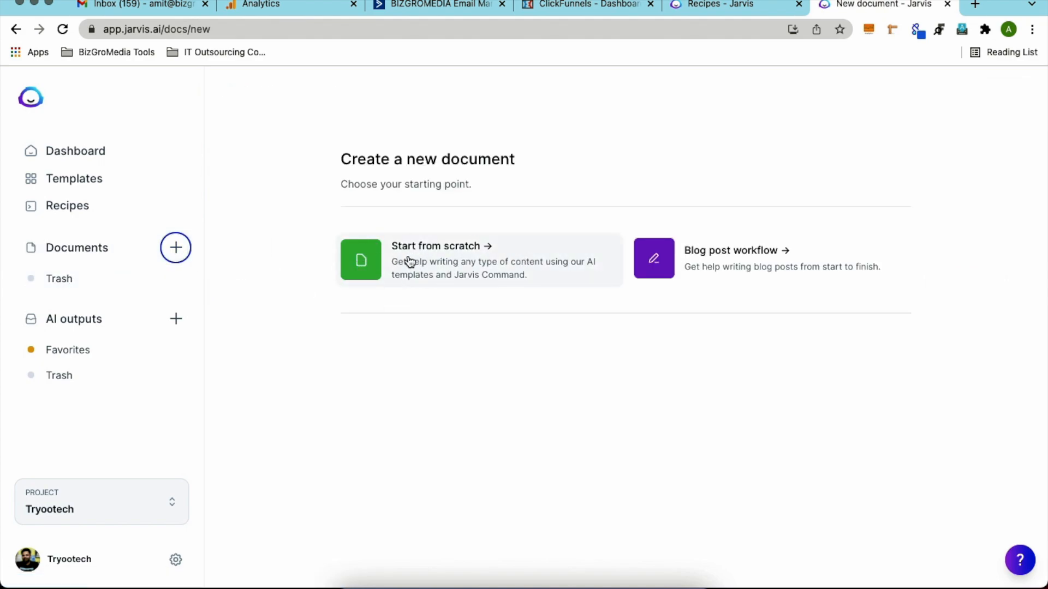
pyautogui.click(722, 268)
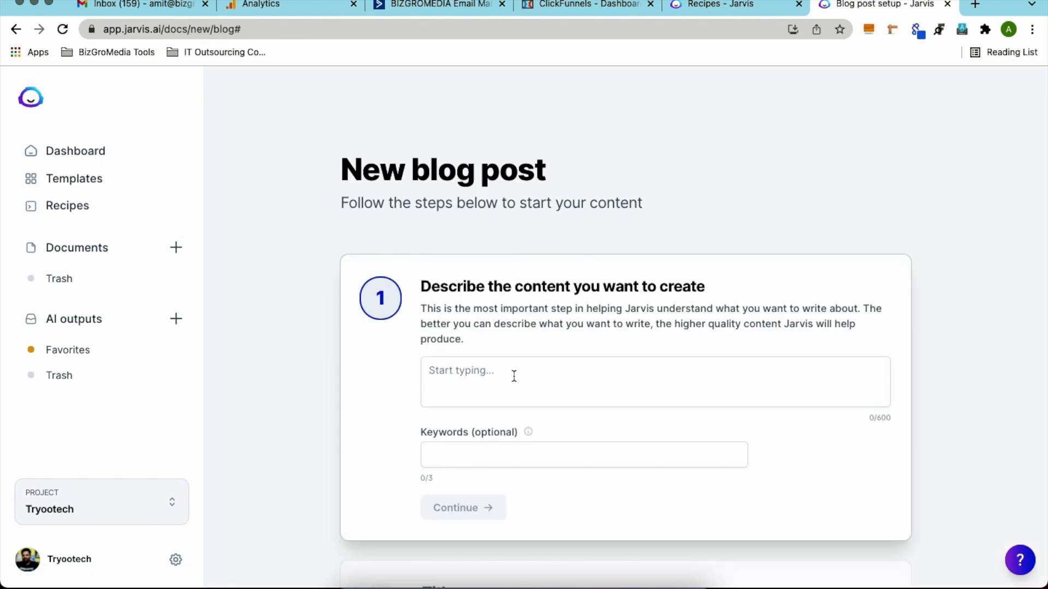
# - Look through the new blog post setup, from the content description and keywords to the title and intro paragraph stages
pyautogui.scroll(-2, 527, 352)
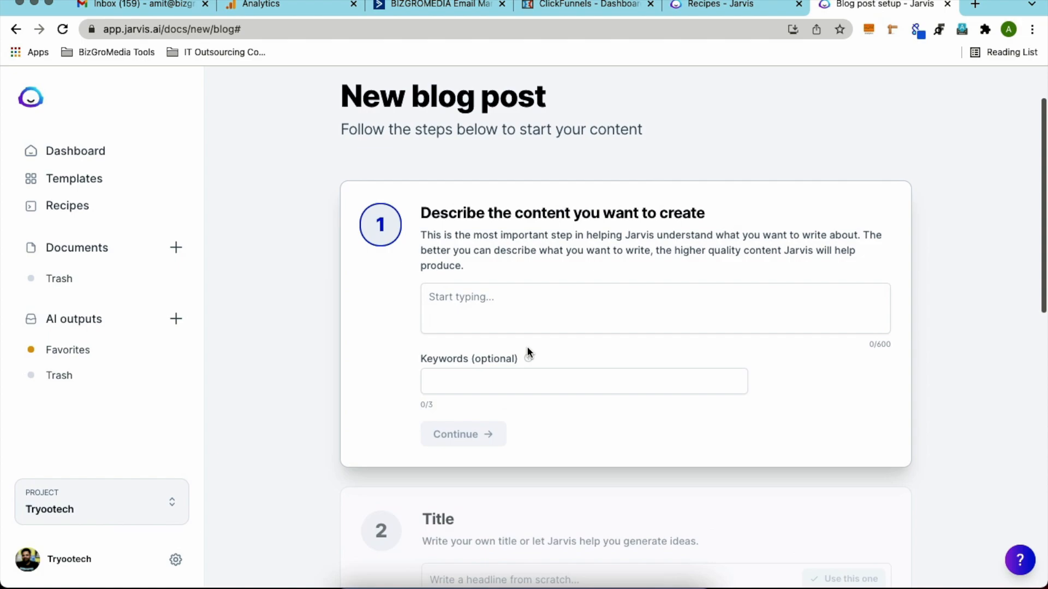
pyautogui.scroll(-3, 462, 415)
pyautogui.scroll(-4, 496, 385)
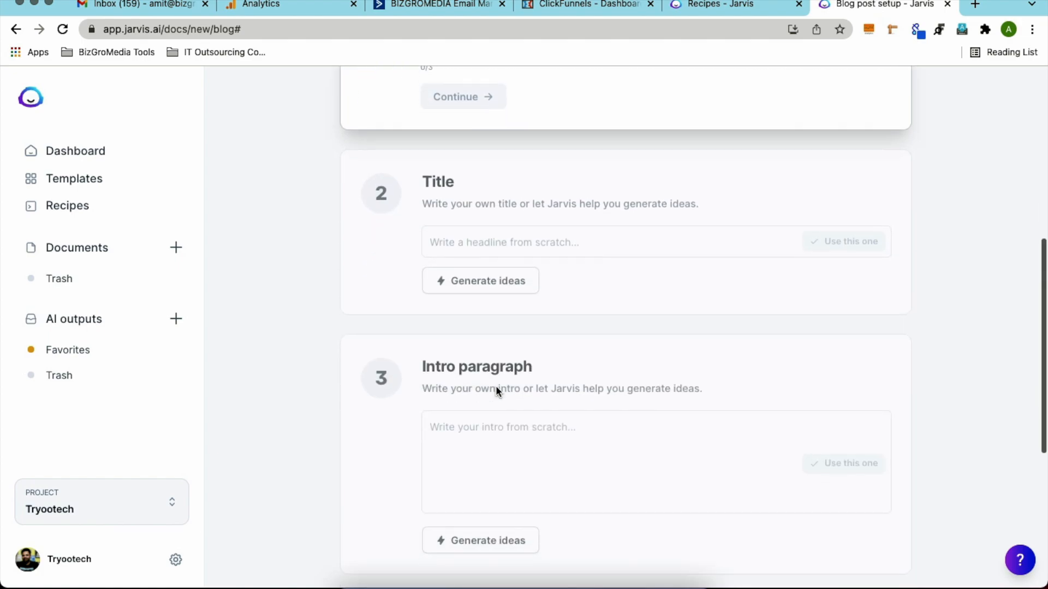
pyautogui.scroll(-5, 489, 524)
pyautogui.scroll(1, 507, 409)
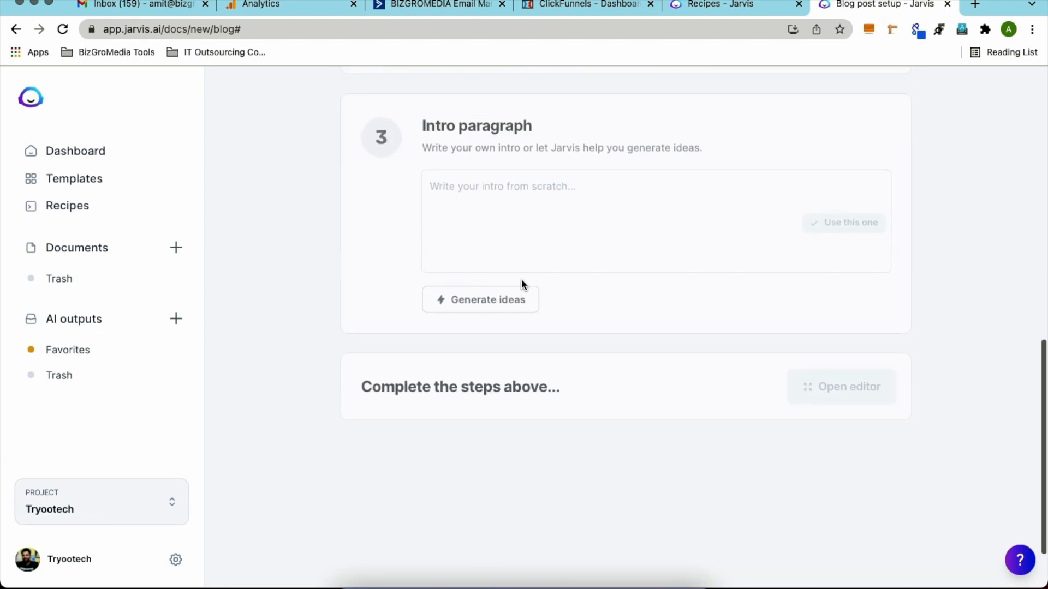
pyautogui.scroll(10, 528, 425)
pyautogui.scroll(2, 528, 428)
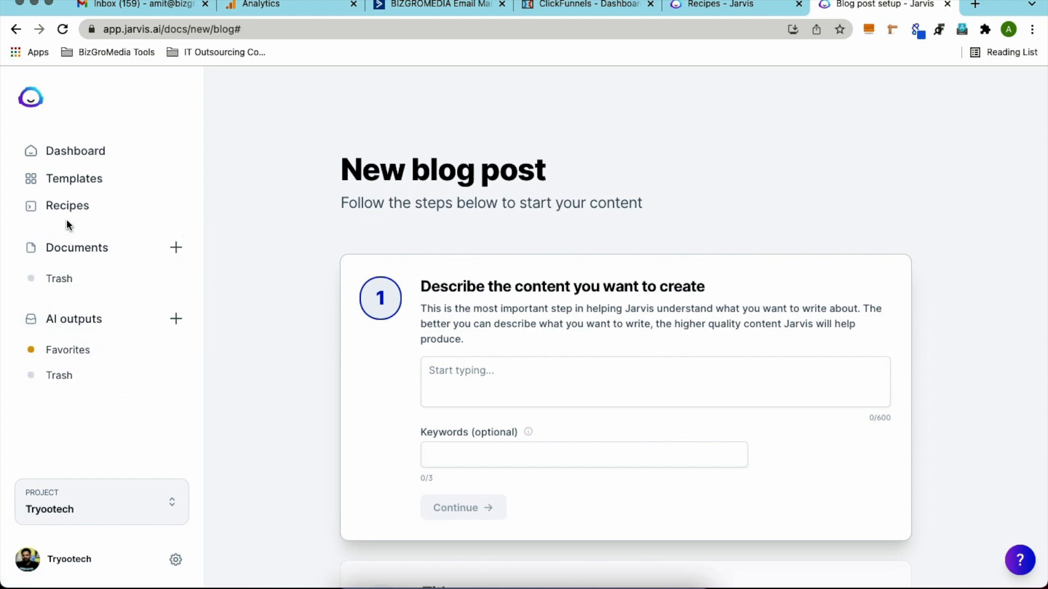
# - Browse both pages of saved AI outputs, including the blog post topic ideas, and view the favorite outputs
pyautogui.click(81, 324)
pyautogui.scroll(-4, 402, 409)
pyautogui.scroll(-10, 405, 408)
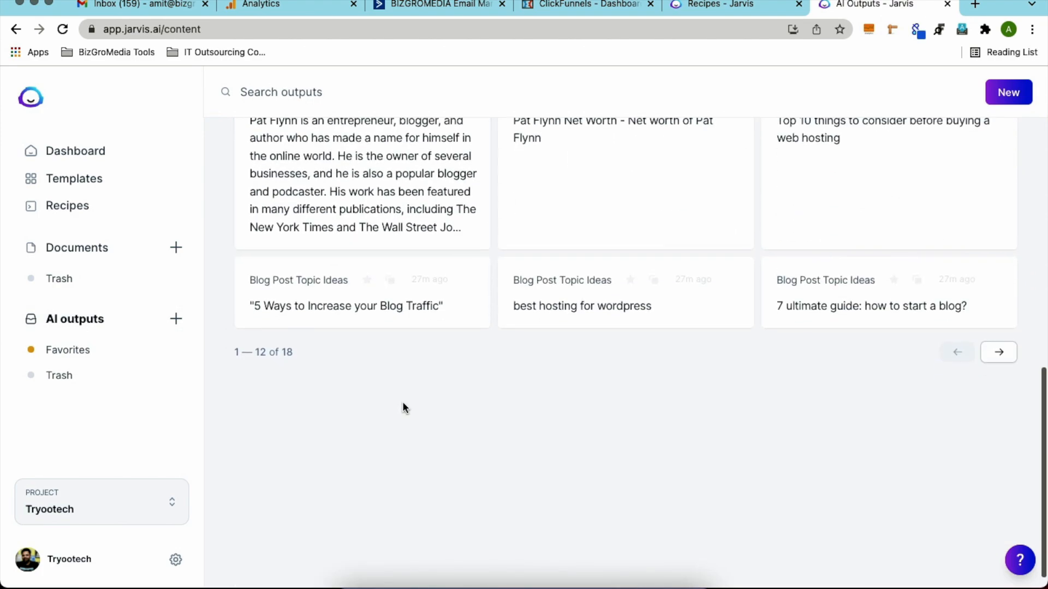
pyautogui.scroll(2, 402, 408)
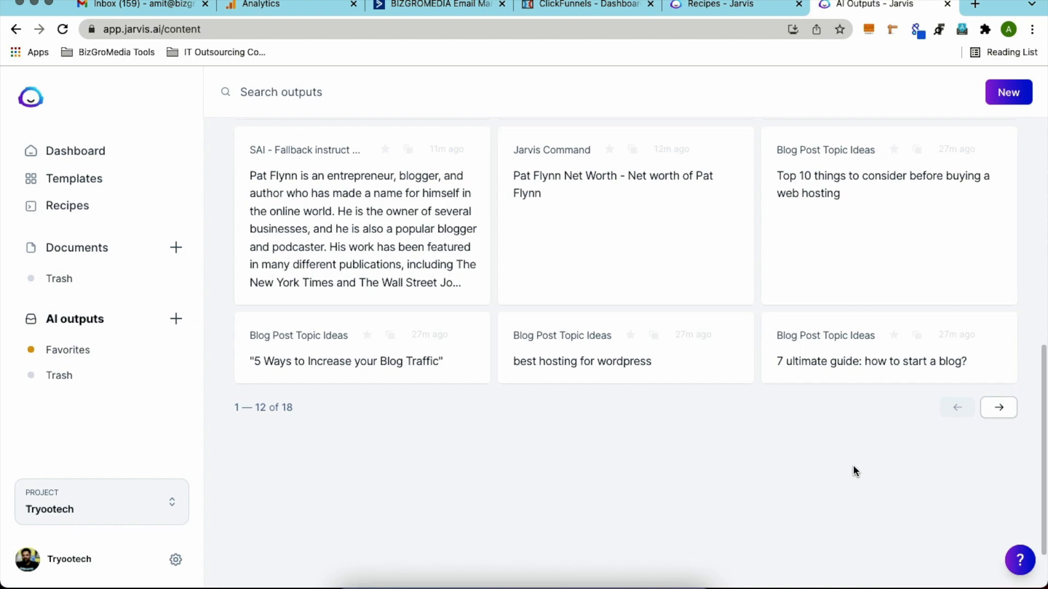
pyautogui.click(998, 408)
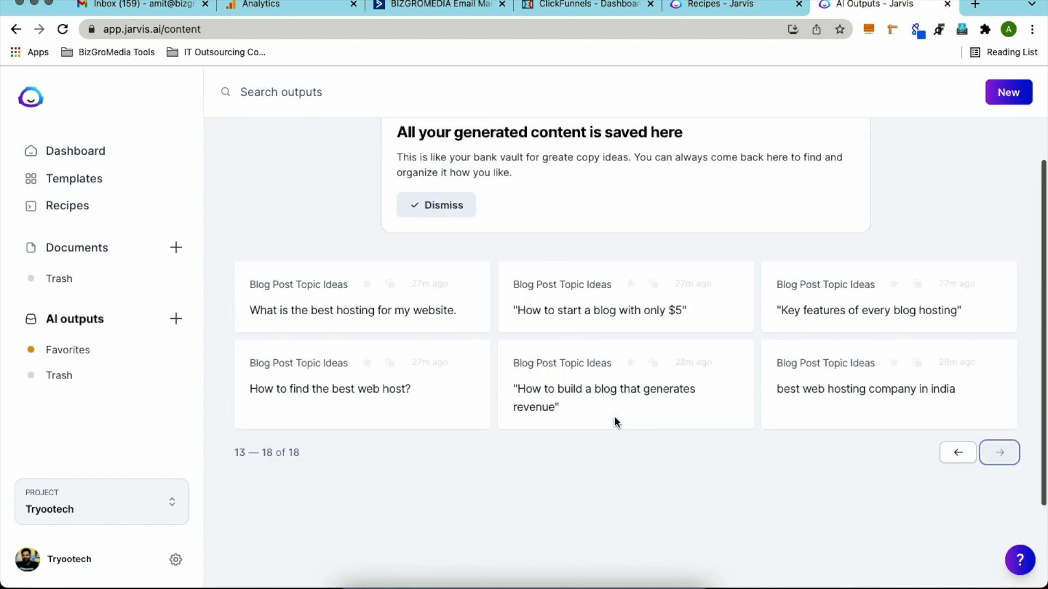
pyautogui.scroll(3, 614, 418)
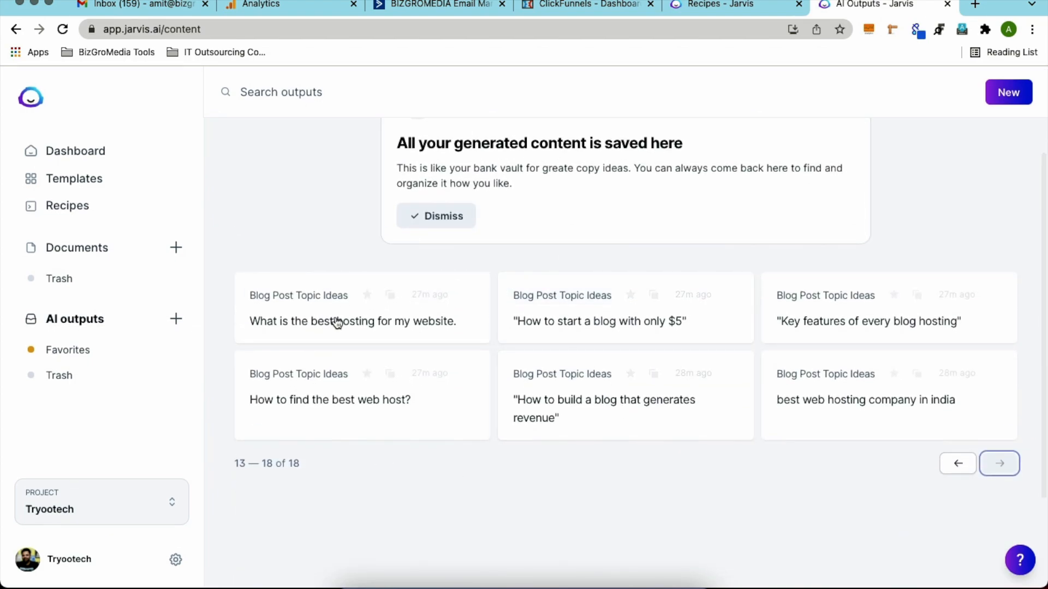
pyautogui.click(71, 353)
pyautogui.scroll(-1, 430, 262)
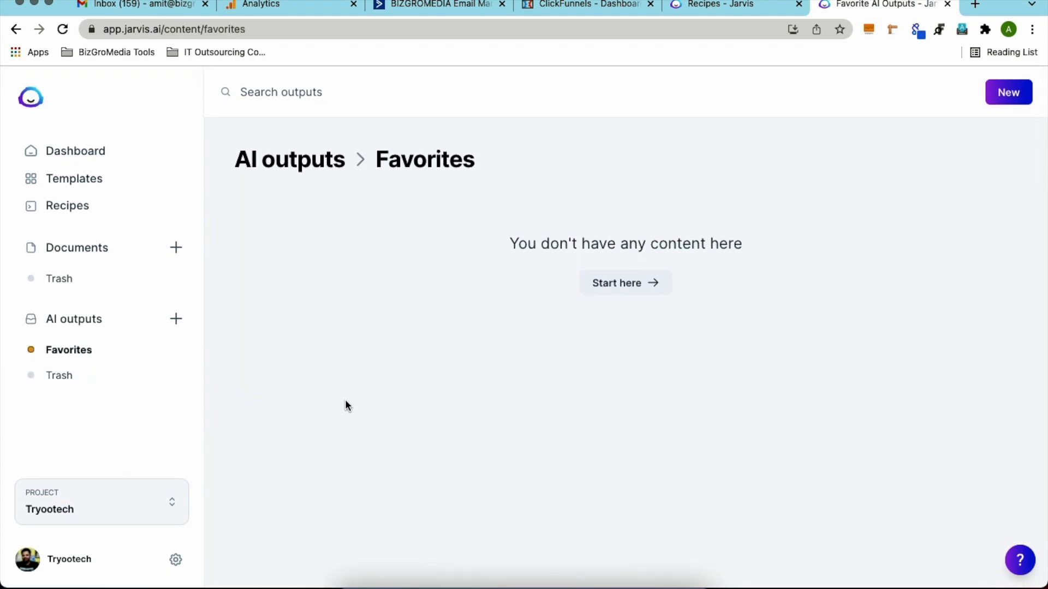
# - Create a new project named Client Work
pyautogui.click(165, 505)
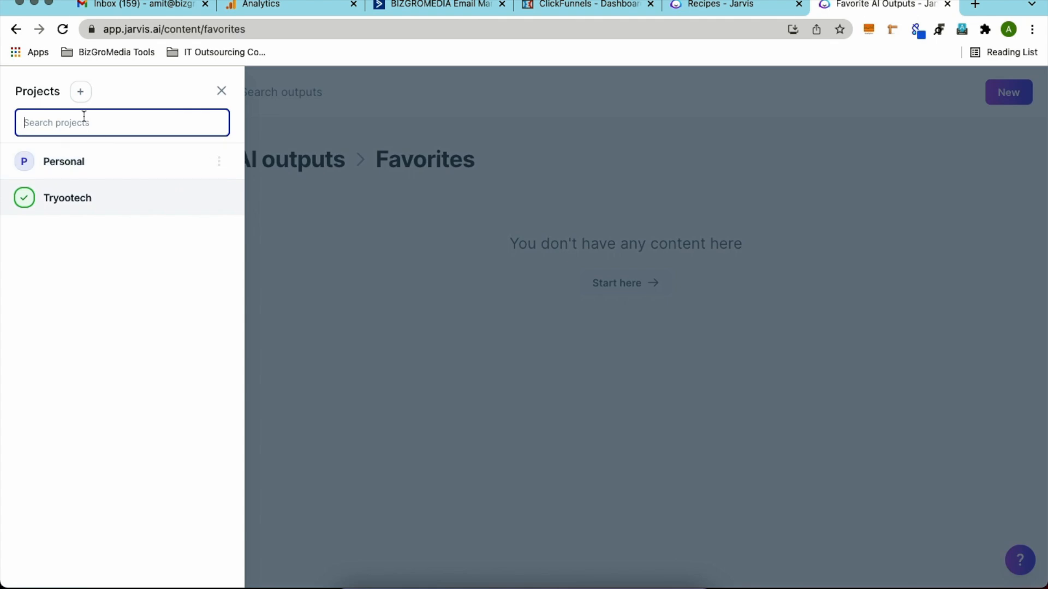
pyautogui.click(80, 93)
pyautogui.click(470, 331)
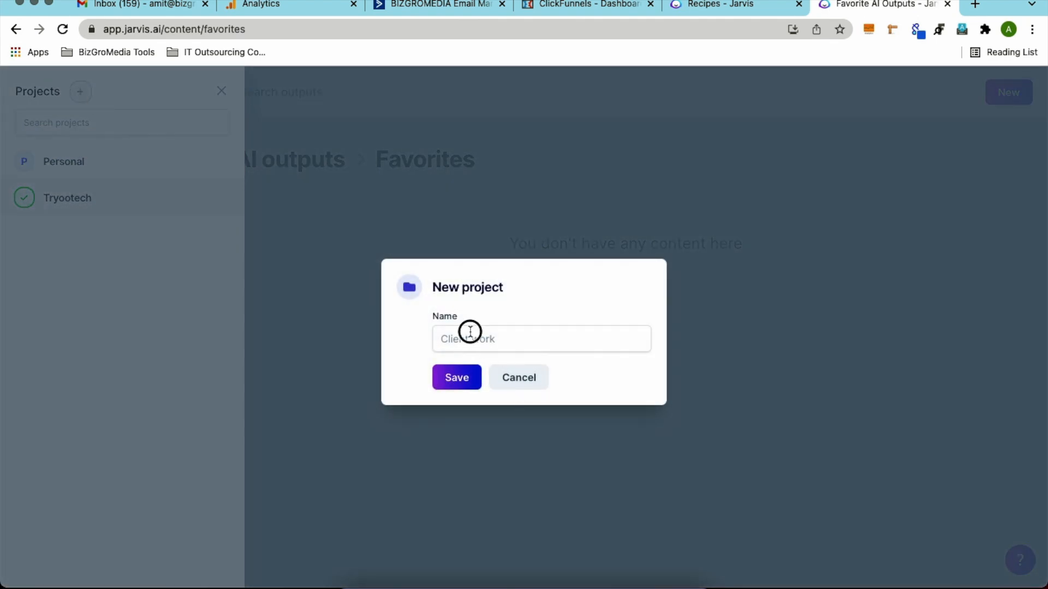
pyautogui.write('Client ')
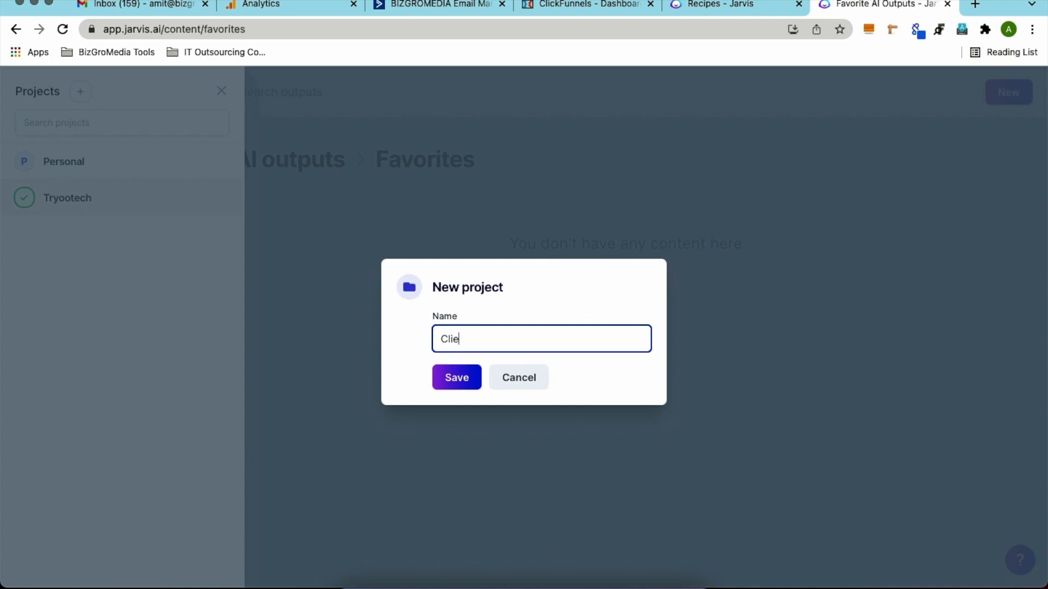
pyautogui.write('Work')
pyautogui.click(452, 387)
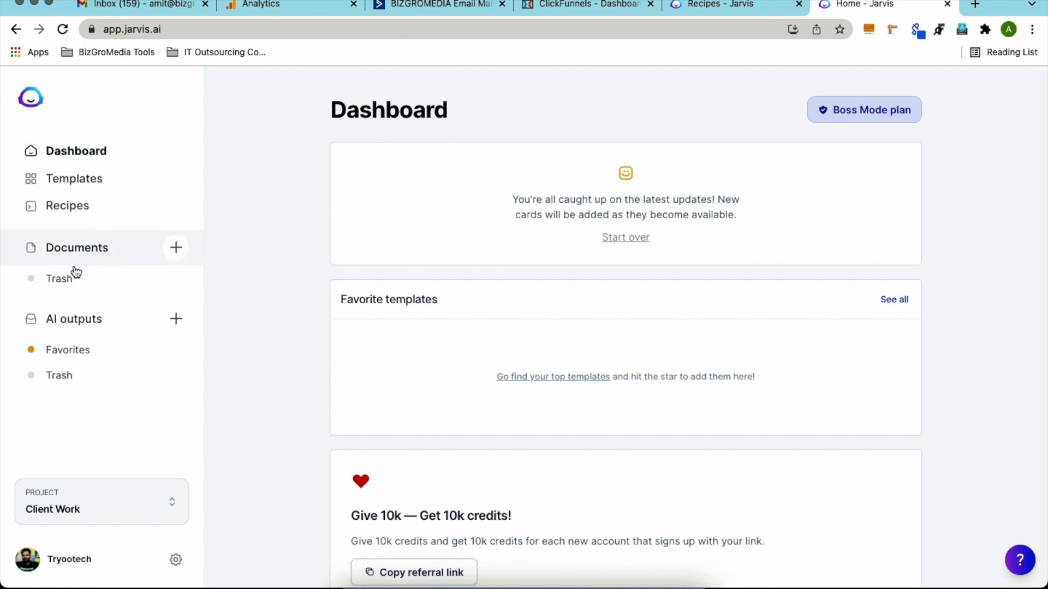
# - Look through the project's dashboard, including the referral offer, community group, words generated chart and free credits section
pyautogui.scroll(-5, 109, 510)
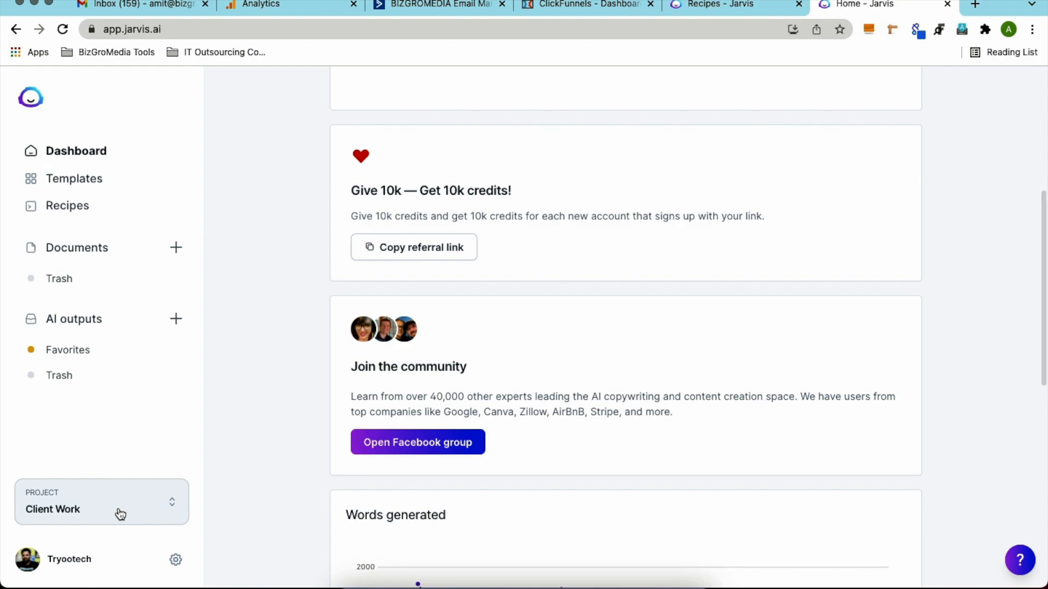
pyautogui.scroll(6, 559, 334)
pyautogui.scroll(-10, 558, 330)
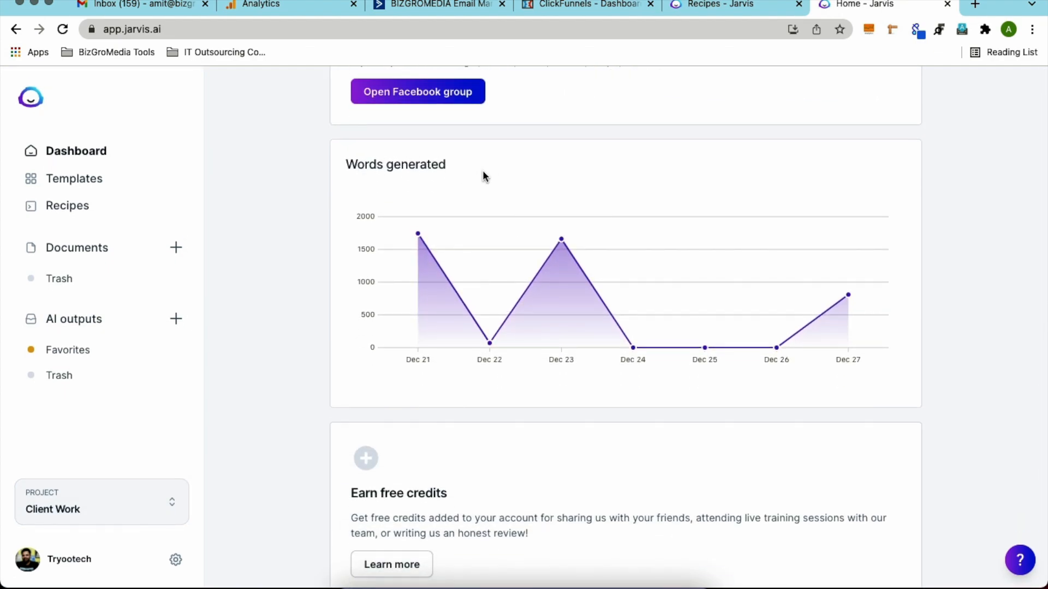
pyautogui.moveTo(651, 354)
pyautogui.scroll(-3, 446, 384)
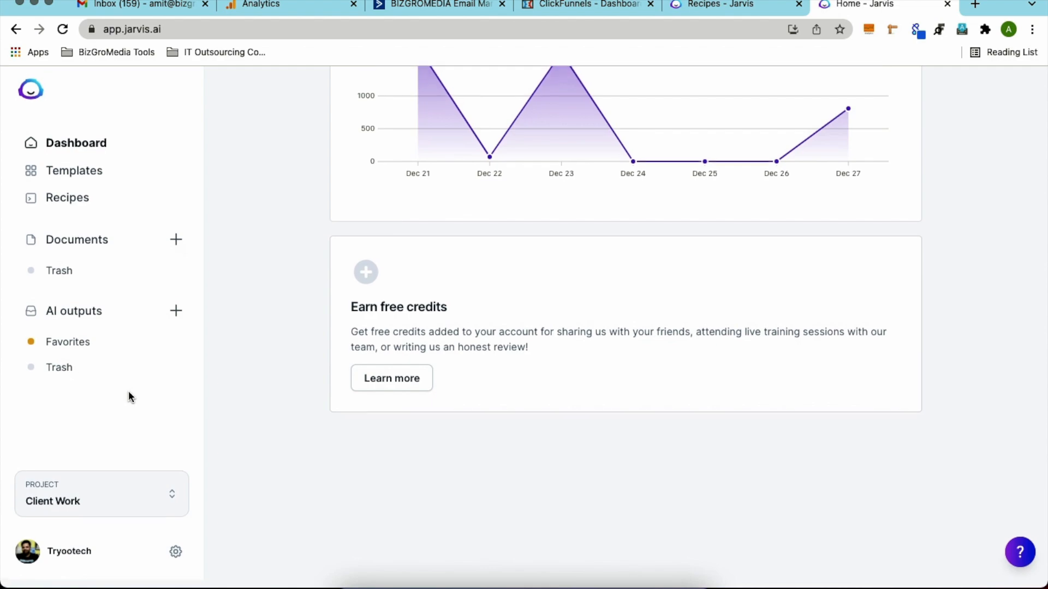
# - Go to the workspace customizations and turn dark mode on, then back off
pyautogui.click(174, 562)
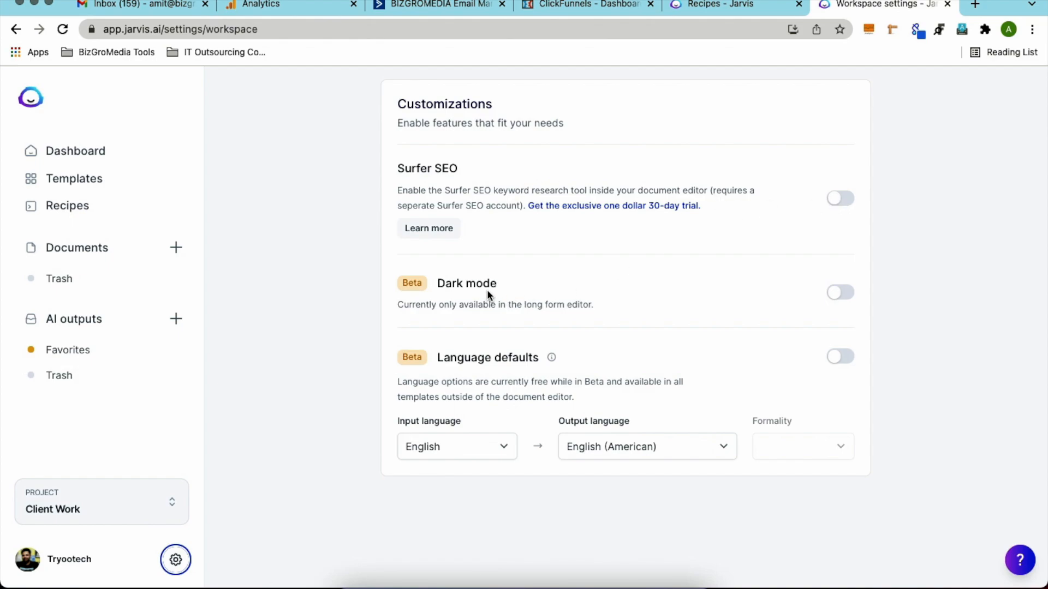
pyautogui.click(842, 293)
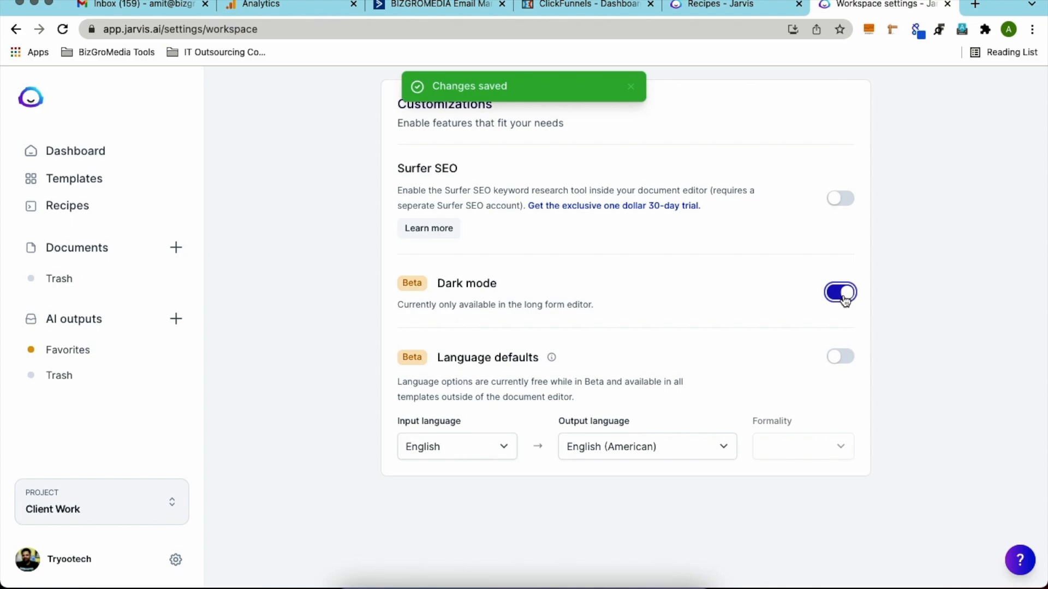
pyautogui.click(843, 294)
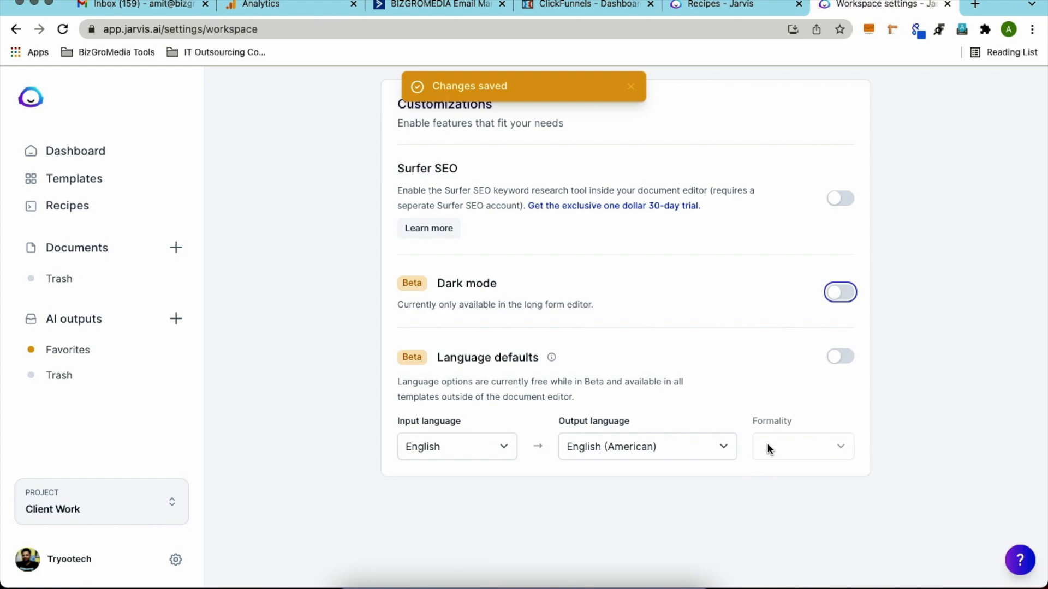
# - Review the company information in the workspace settings, the personal information and authentication settings, and the team members page
pyautogui.click(176, 562)
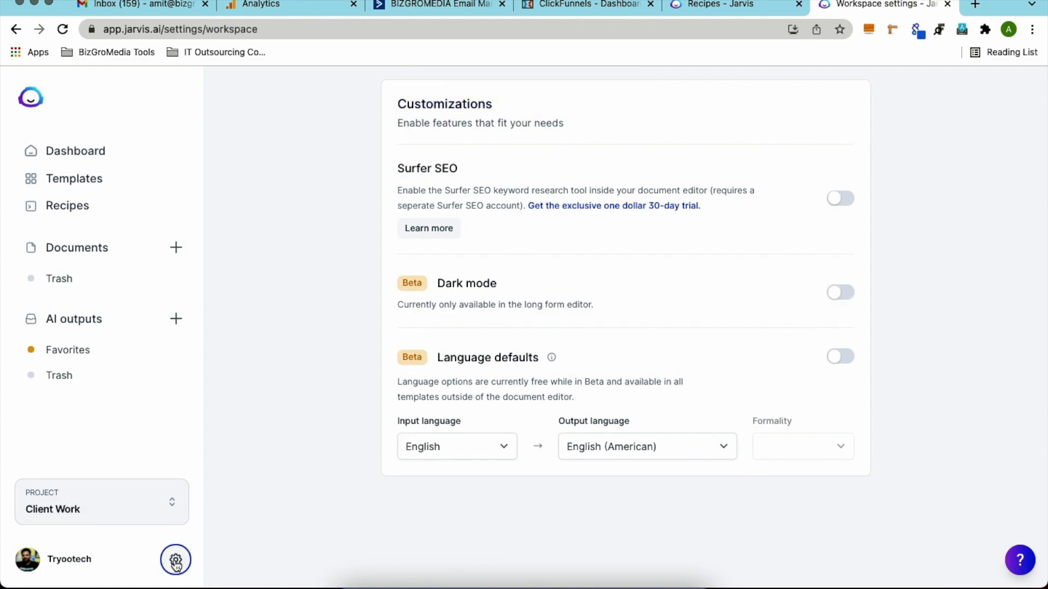
pyautogui.scroll(7, 425, 368)
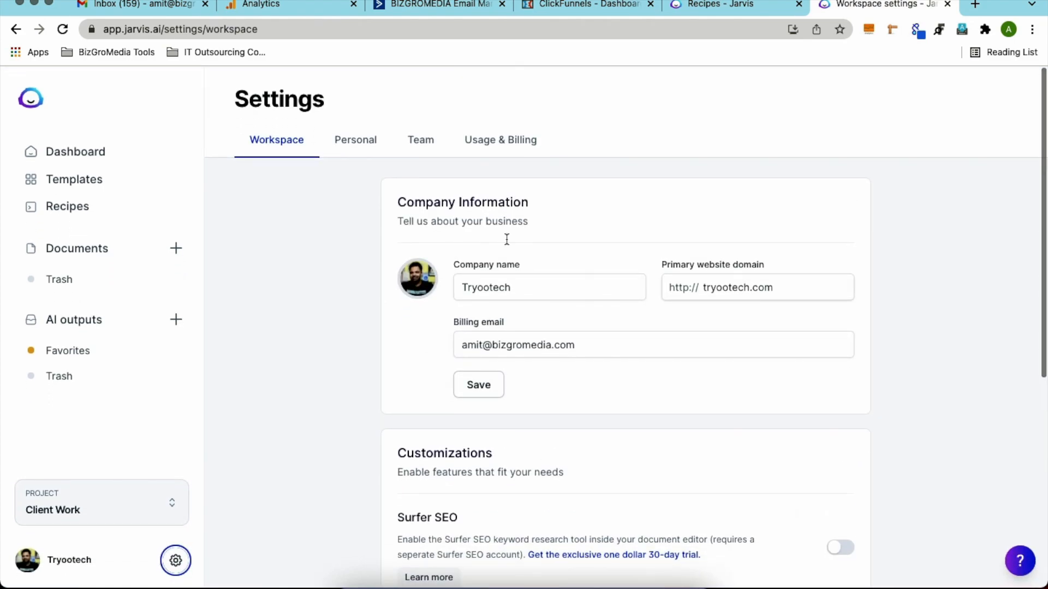
pyautogui.click(356, 145)
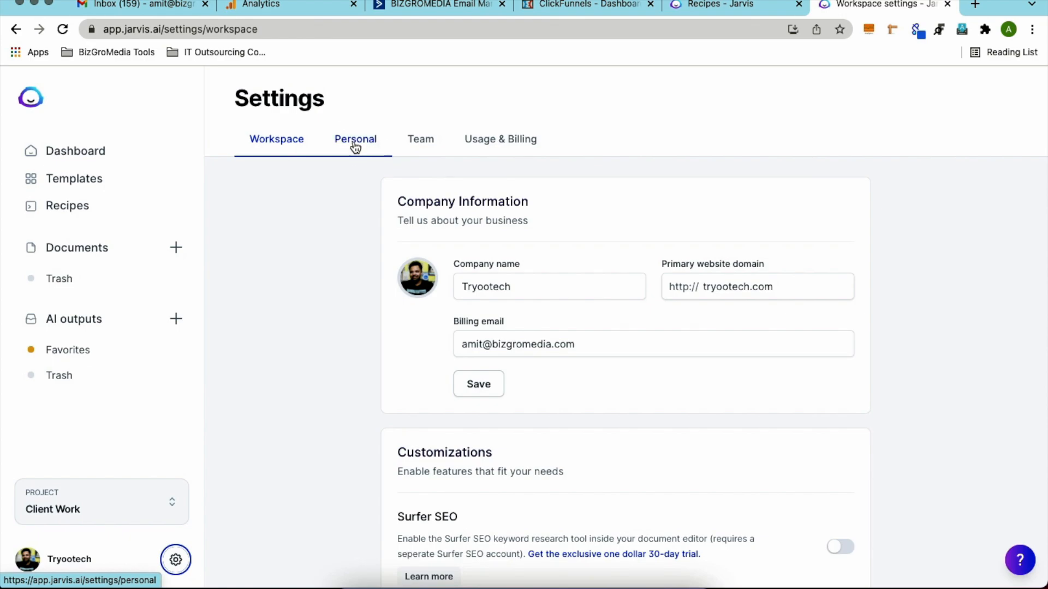
pyautogui.scroll(-2, 479, 350)
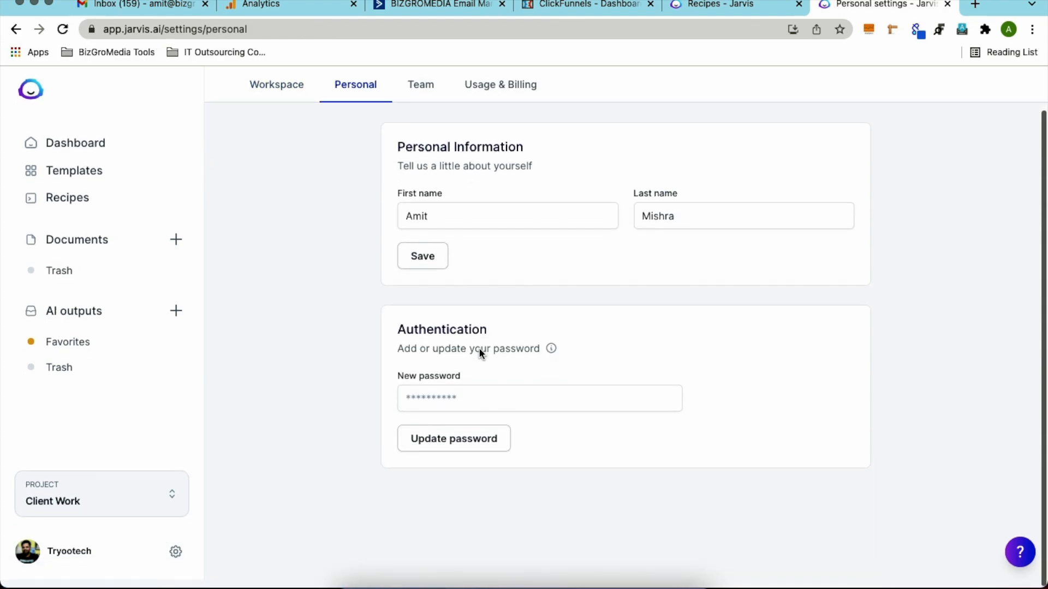
pyautogui.scroll(2, 479, 349)
pyautogui.click(421, 143)
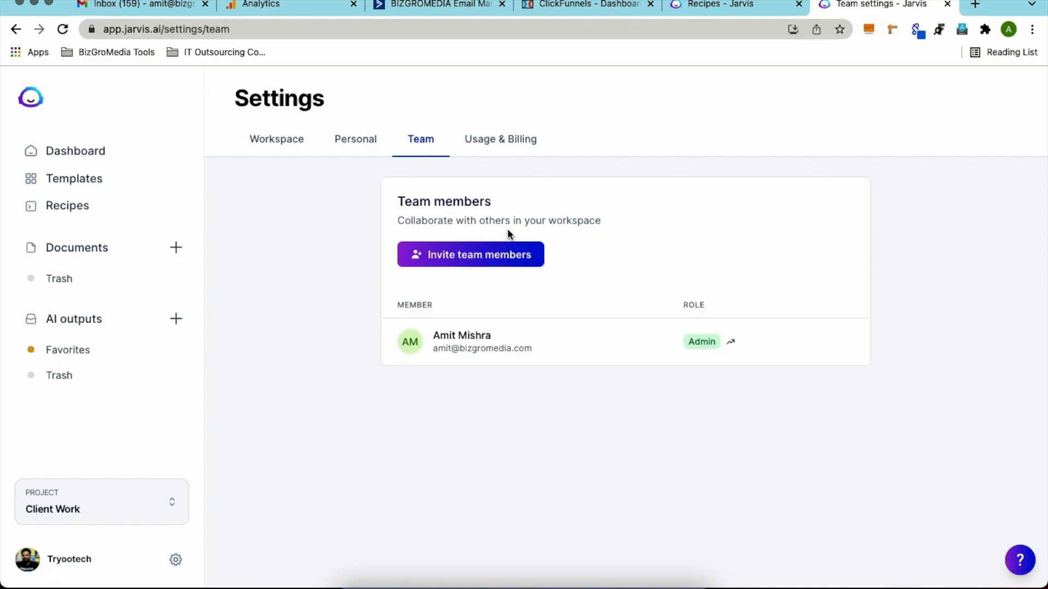
# - Examine the usage and billing settings, from word usage and available credits to the subscription, invoices and account cancellation
pyautogui.click(497, 141)
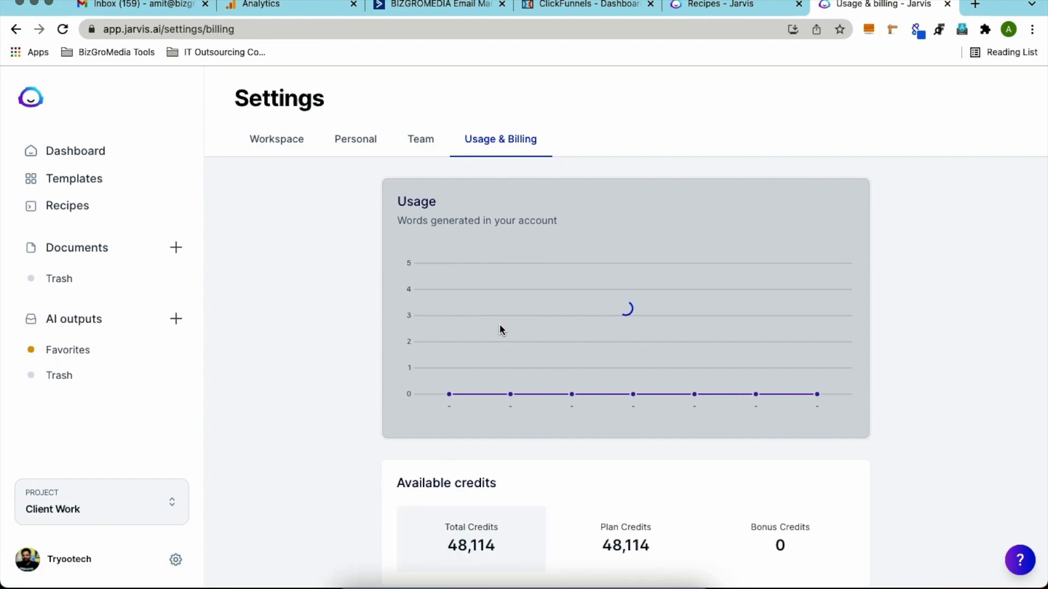
pyautogui.scroll(-5, 528, 406)
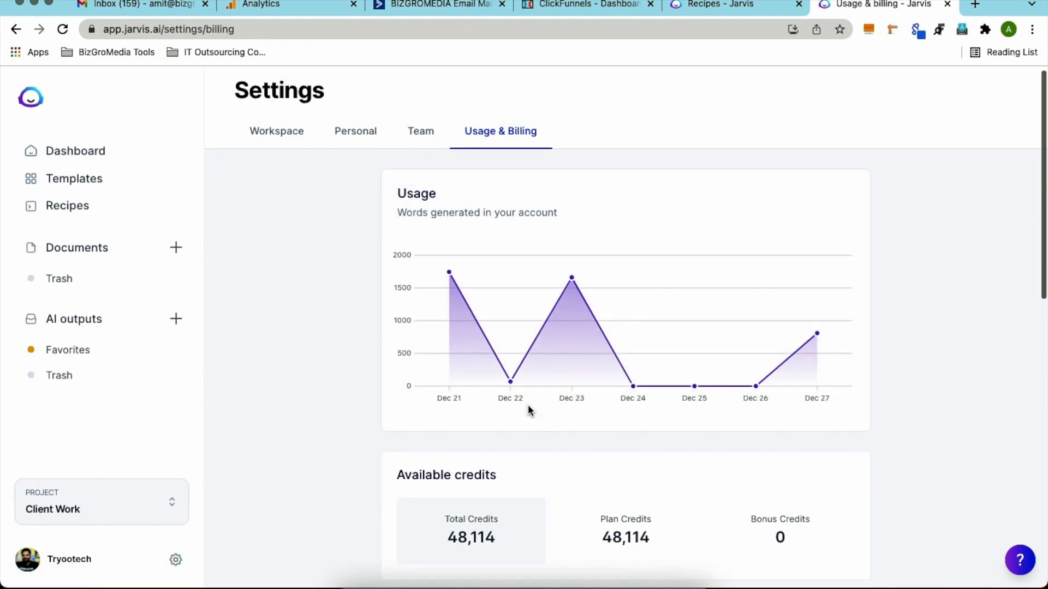
pyautogui.scroll(-2, 496, 404)
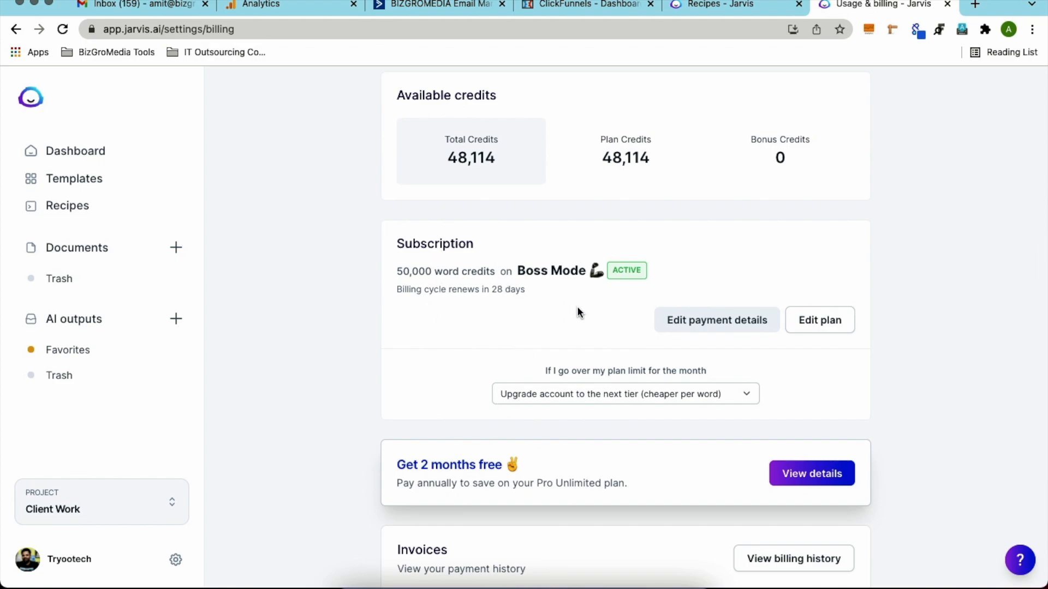
pyautogui.scroll(-2, 577, 306)
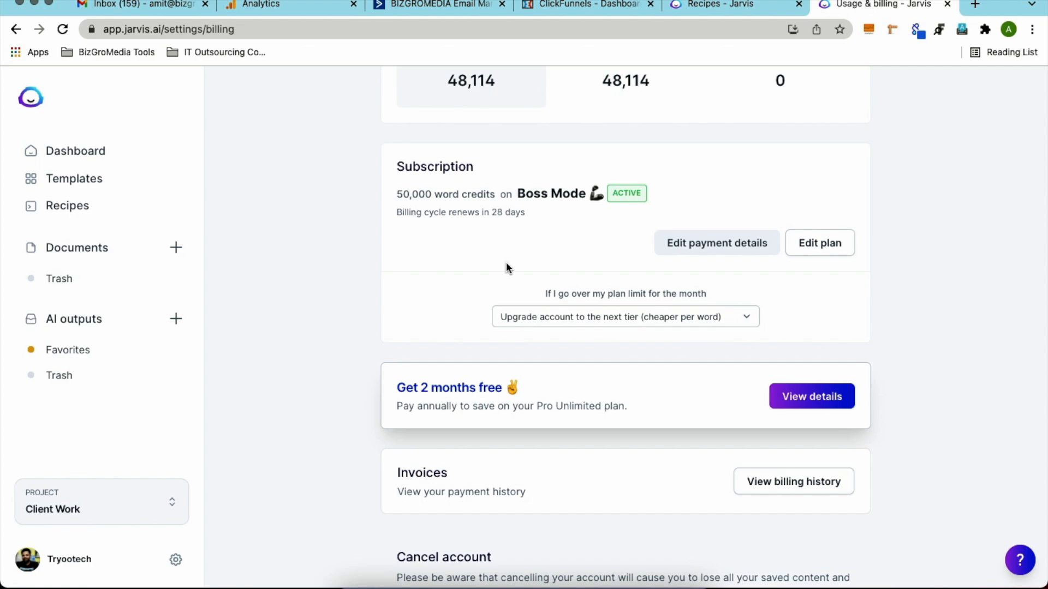
pyautogui.scroll(-3, 506, 262)
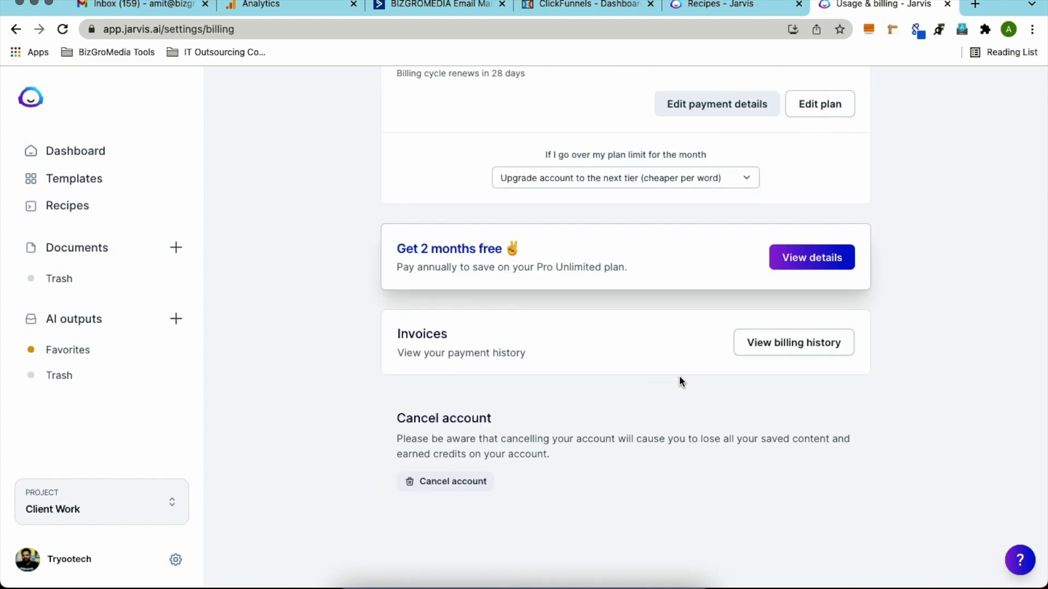
pyautogui.scroll(-1, 679, 375)
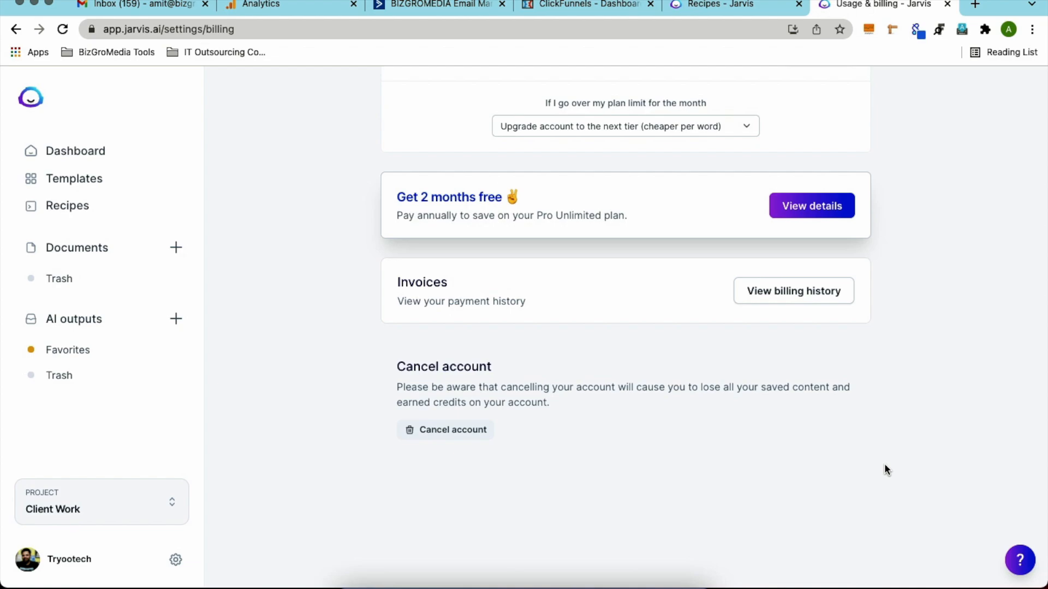
pyautogui.scroll(10, 883, 463)
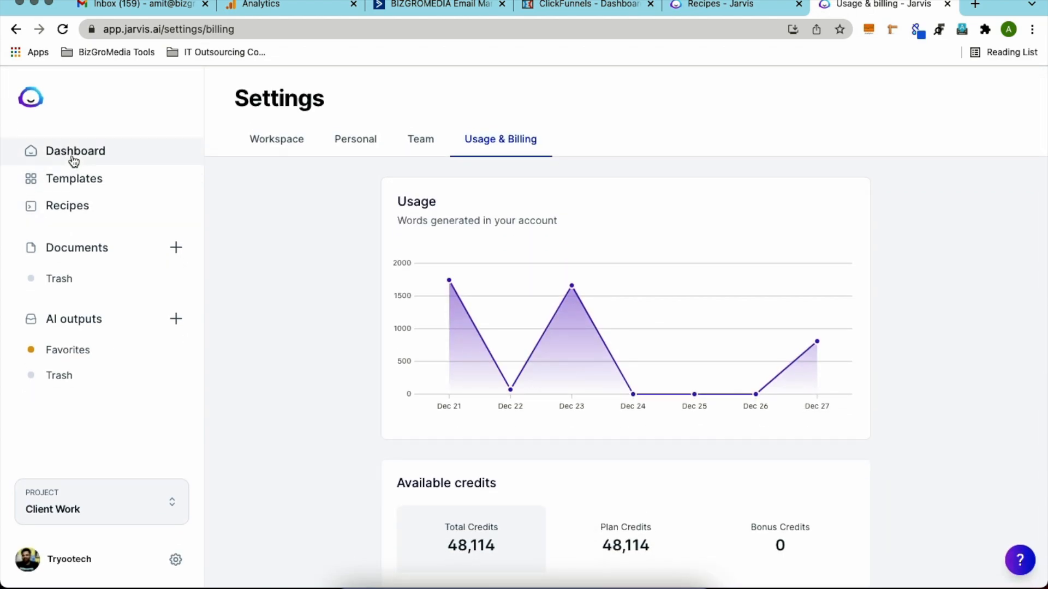
# - Return to the dashboard and browse the full list of available content templates
pyautogui.click(74, 159)
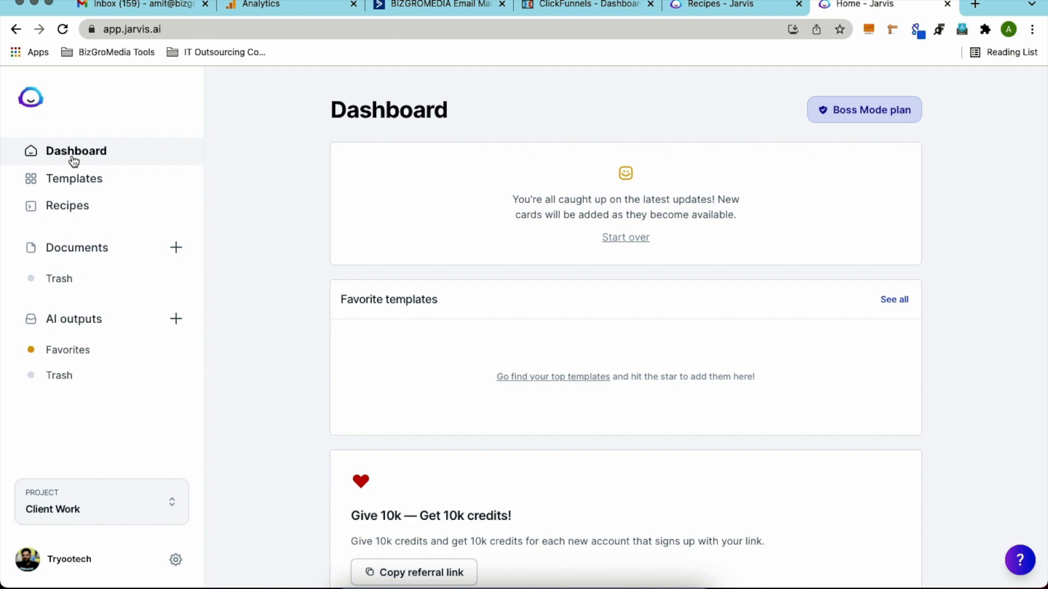
pyautogui.click(74, 179)
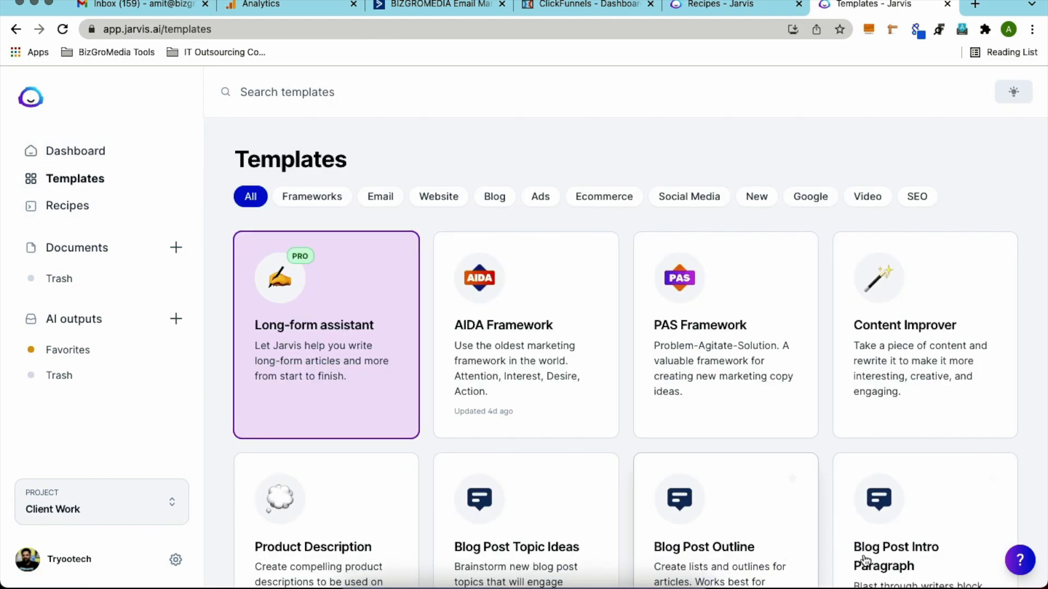
pyautogui.scroll(-6, 787, 509)
pyautogui.scroll(-10, 789, 511)
pyautogui.scroll(-6, 789, 511)
pyautogui.scroll(-10, 789, 511)
pyautogui.scroll(-10, 789, 511)
pyautogui.scroll(-9, 789, 511)
pyautogui.scroll(20, 787, 509)
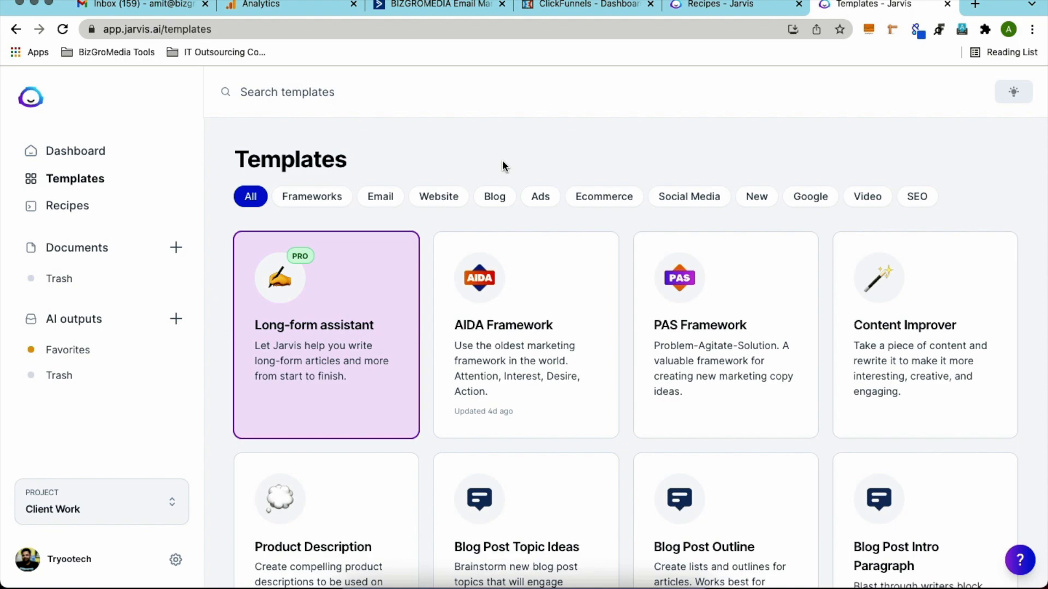
# - Go back to the dashboard and open the recipes library
pyautogui.click(111, 150)
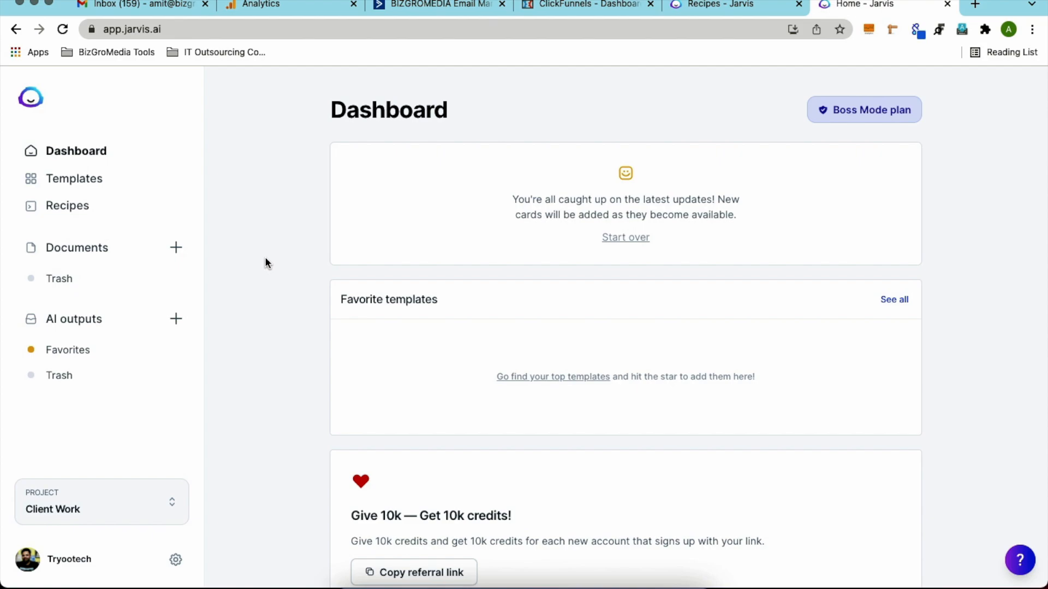
pyautogui.click(79, 203)
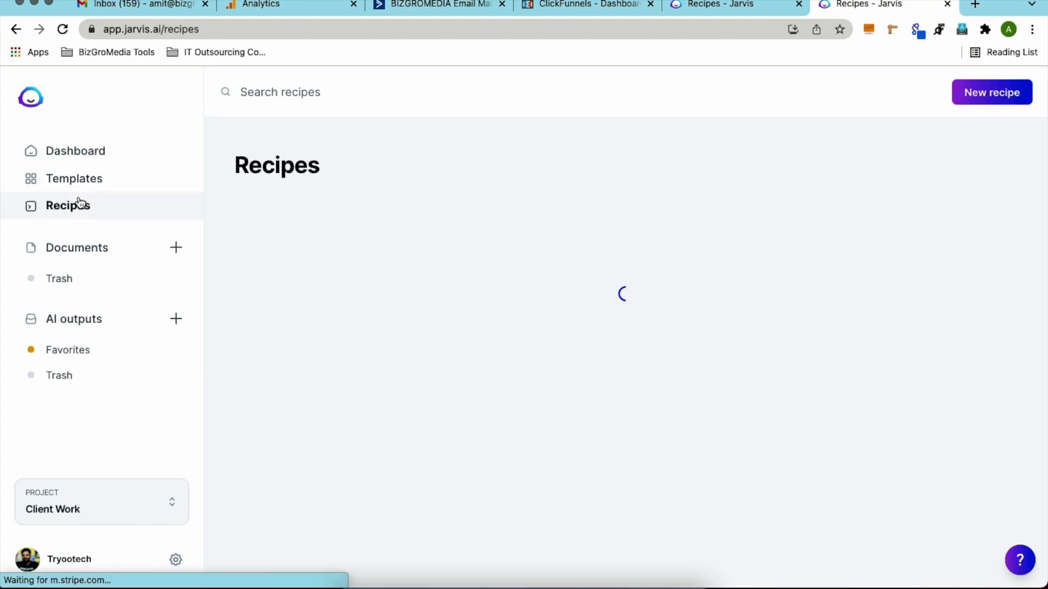